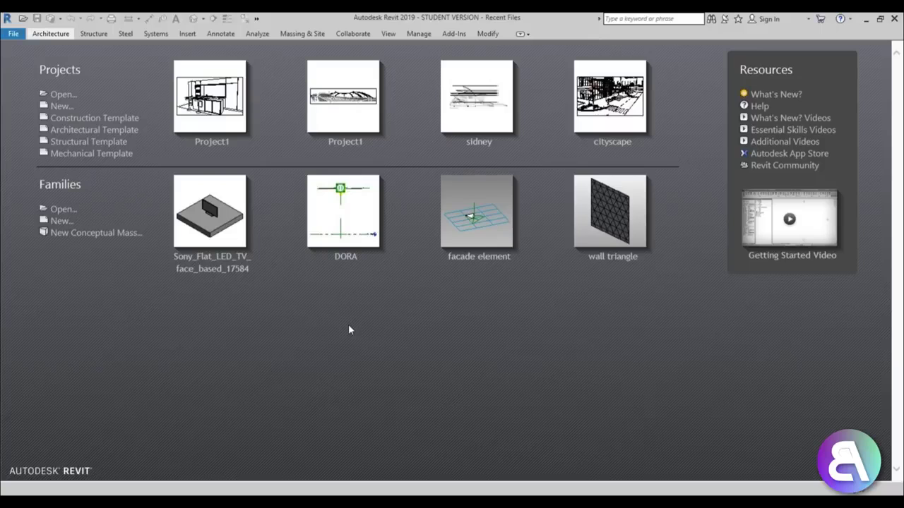
- Start a new project from the Architectural Template
left_click(868, 19)
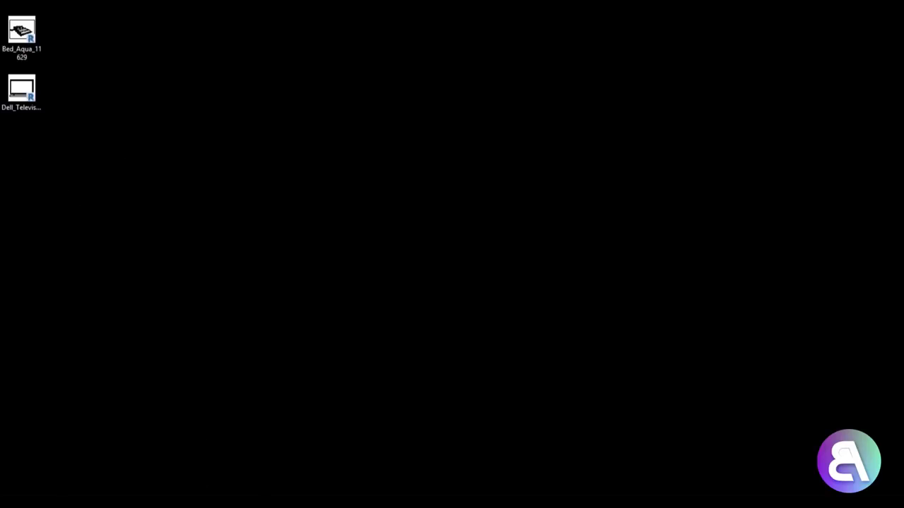
left_click(177, 503)
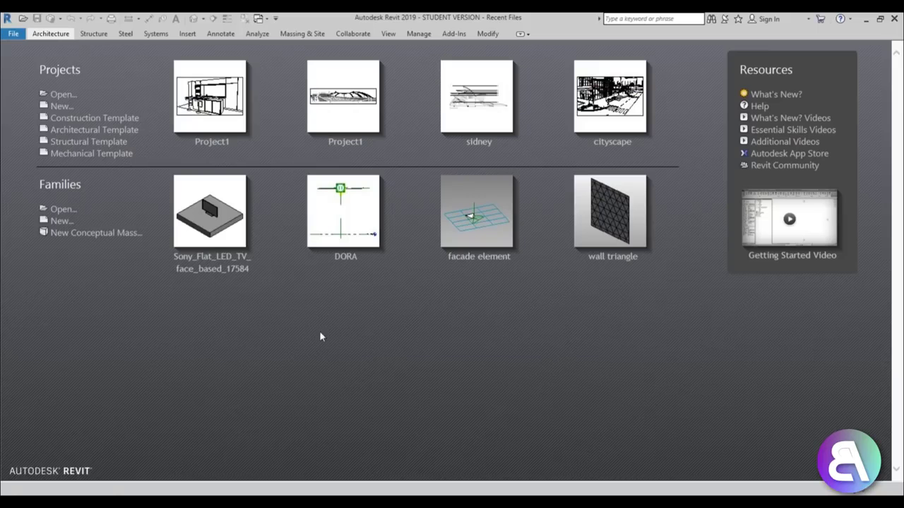
left_click(131, 133)
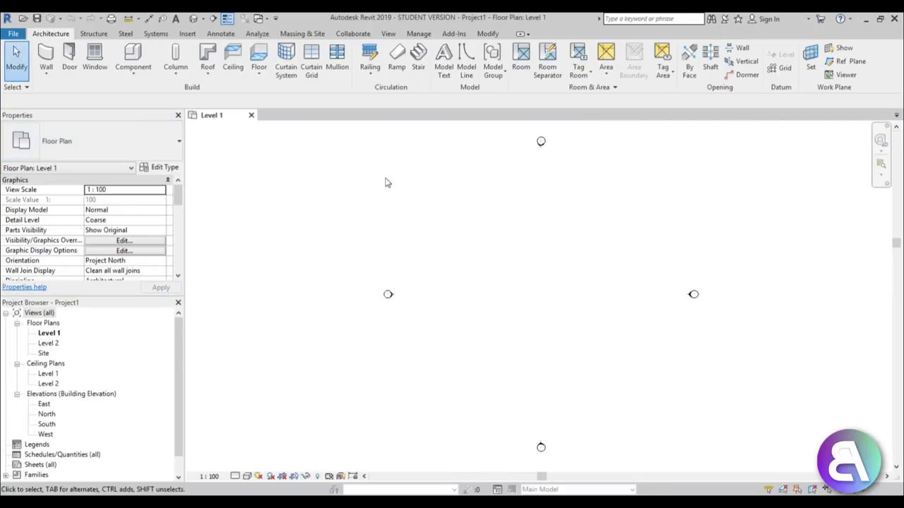
- Set the project's length units to centimeters
middle_click_drag(461, 217, 428, 209)
key("u")
key("n")
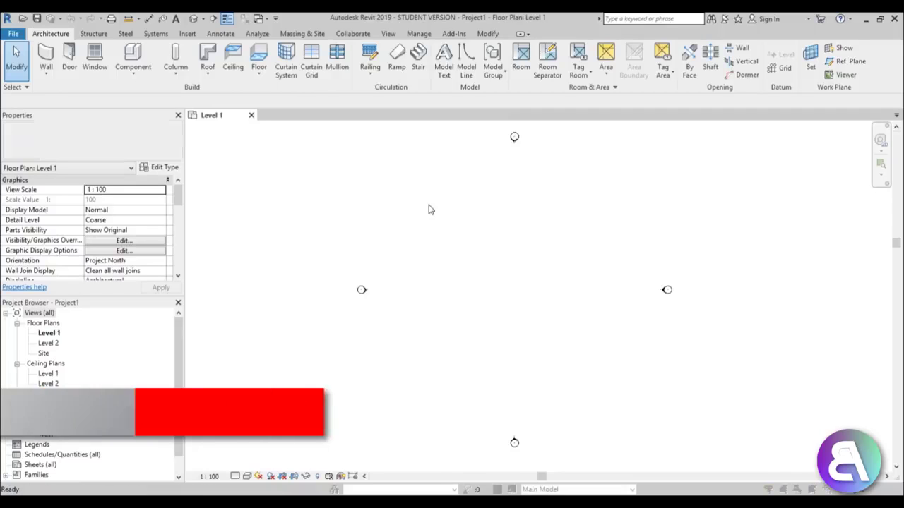
left_click(460, 178)
left_click(440, 199)
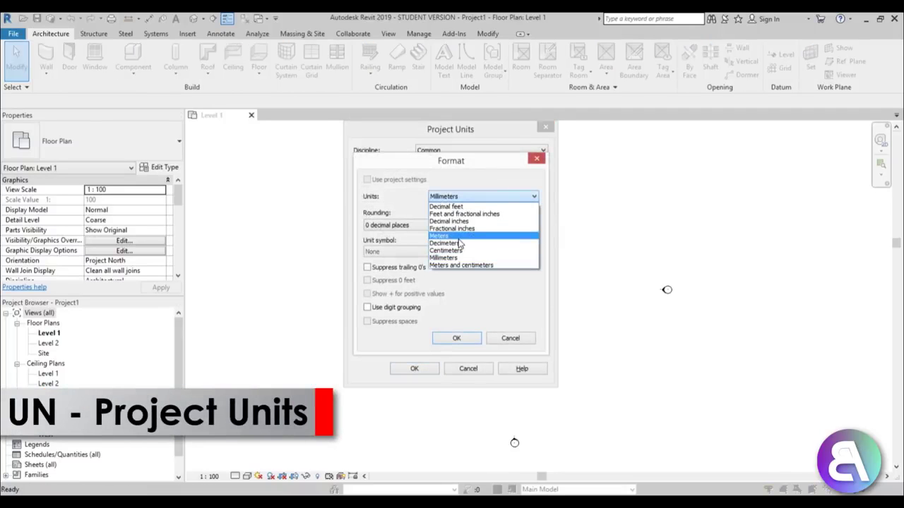
left_click(457, 248)
left_click(446, 339)
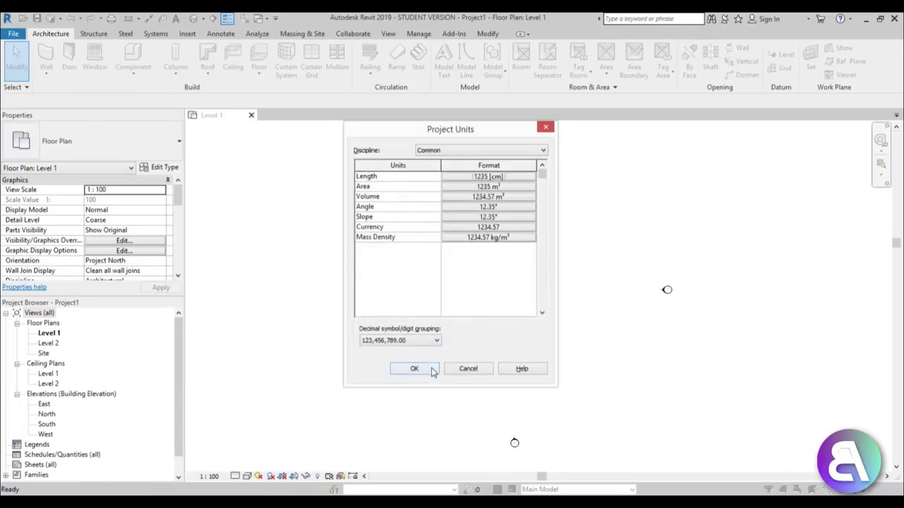
left_click(415, 368)
- Draw a rectangular room of Generic - 300mm walls, about 600 by 1000 cm, between the elevation markers
mouse_move(488, 280)
middle_mouse_down()
mouse_move(458, 278)
mouse_move(499, 275)
mouse_move(490, 275)
middle_mouse_up()
scroll(498, 276, "down", 1)
scroll(489, 274, "up", 1)
key("w")
key("a")
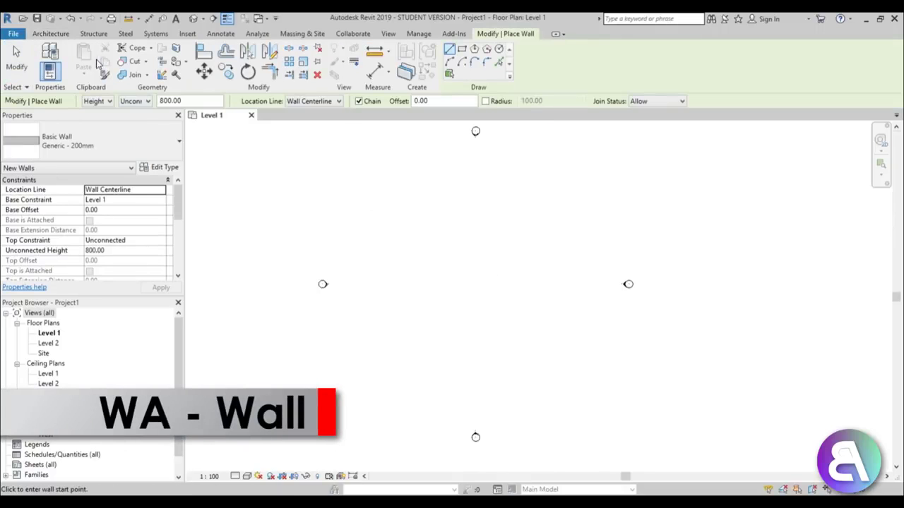
left_click(57, 140)
left_click(49, 270)
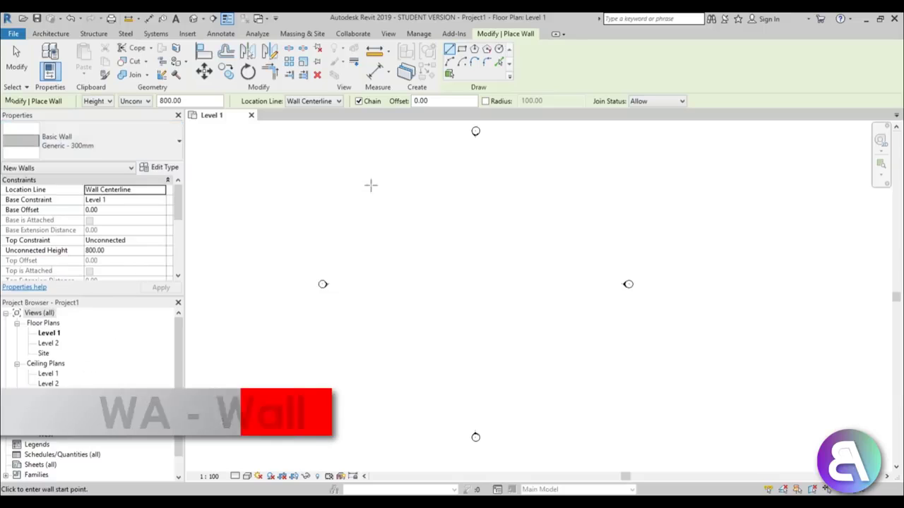
left_click(446, 245)
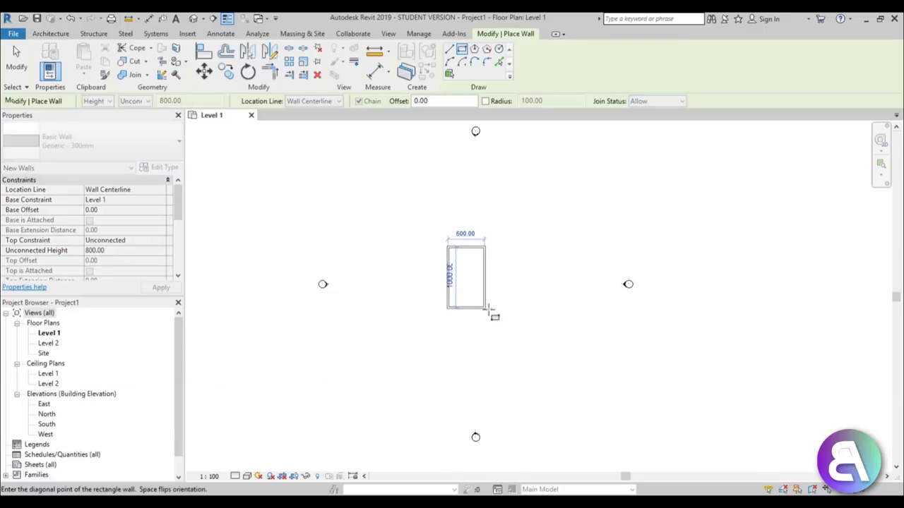
left_click(490, 309)
key("Escape")
key("Escape")
- Load the bed and Dell television family files from the desktop into the project
scroll(487, 268, "up", 2)
scroll(462, 273, "up", 3)
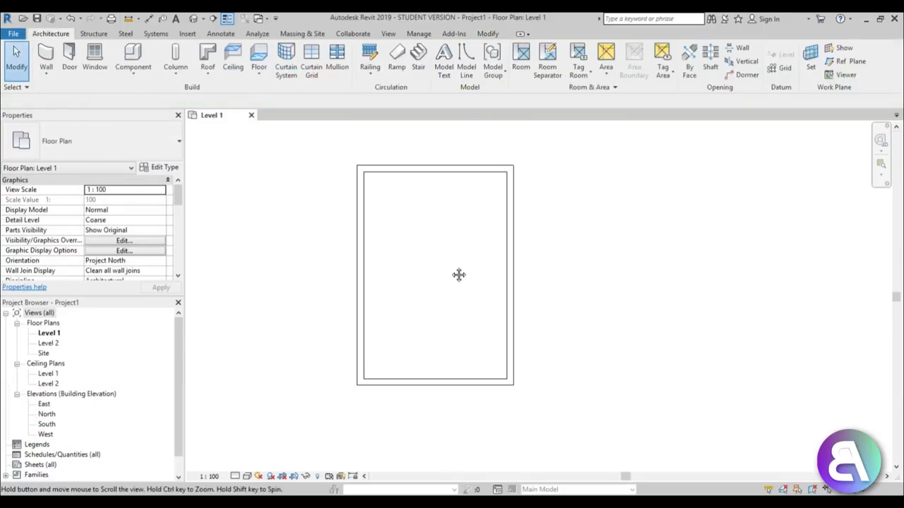
scroll(462, 275, "down", 3)
scroll(418, 265, "up", 1)
scroll(419, 266, "up", 1)
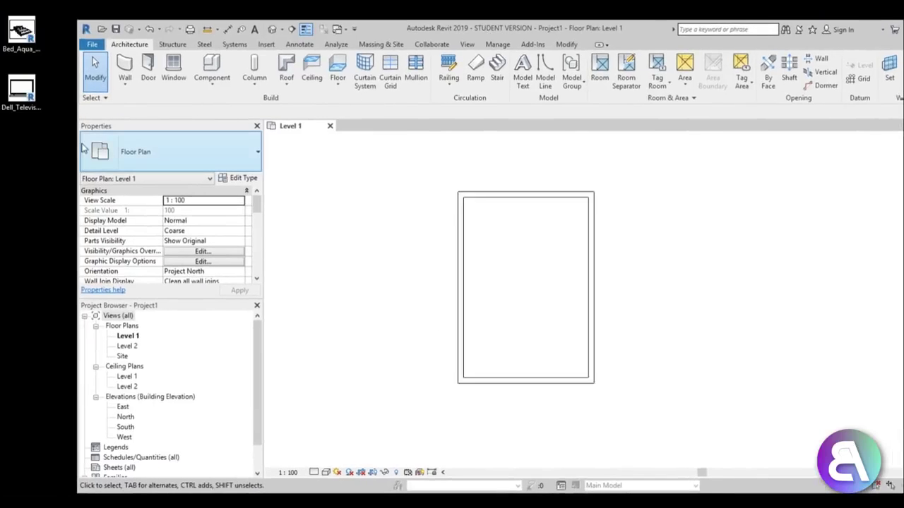
left_click_drag(57, 110, 20, 46)
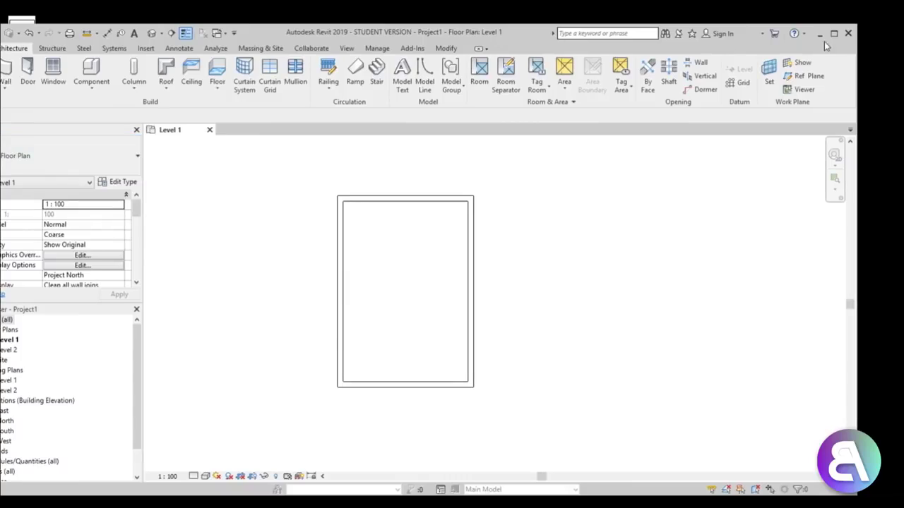
- Place the Bed_Aqua_11629 component inside the room with its headboard toward the upper wall
left_click(151, 60)
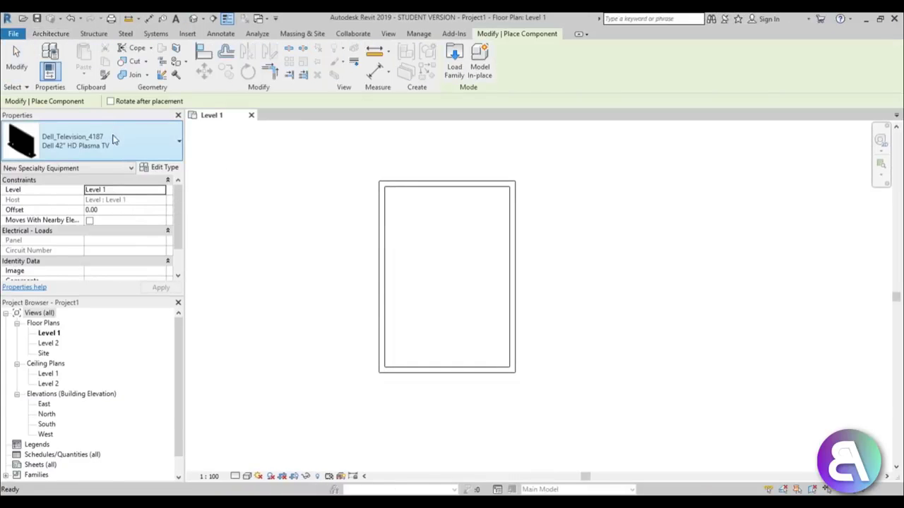
left_click(109, 141)
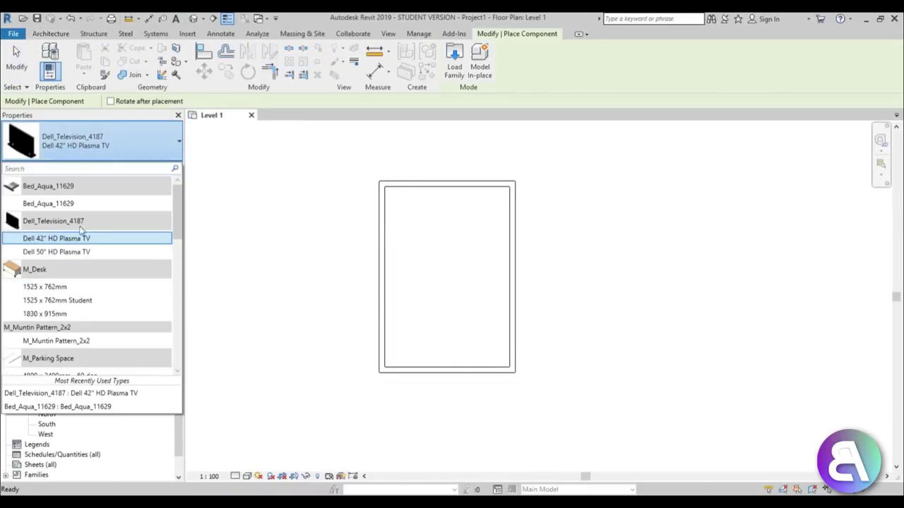
left_click(64, 203)
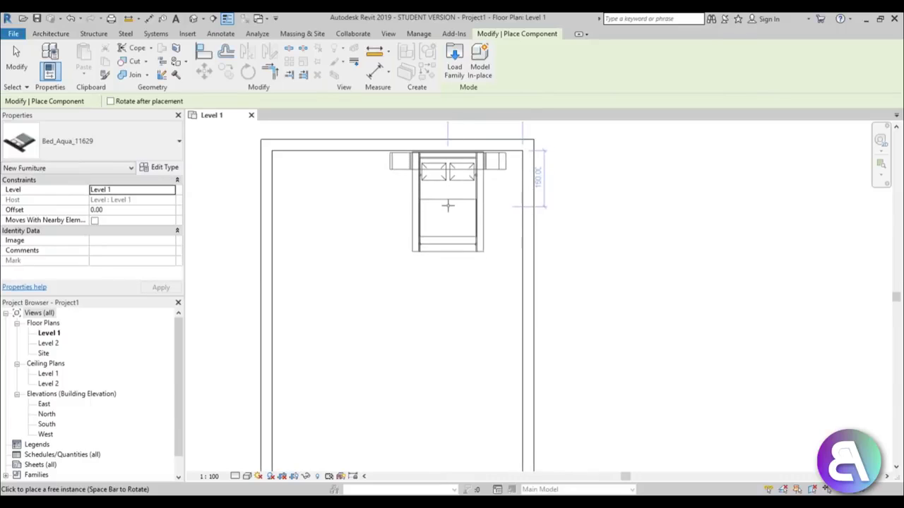
left_click(447, 213)
key("Escape")
key("Escape")
- Align the back of the bed with the inner face of the upper wall
scroll(487, 179, "up", 3)
key("a")
key("l")
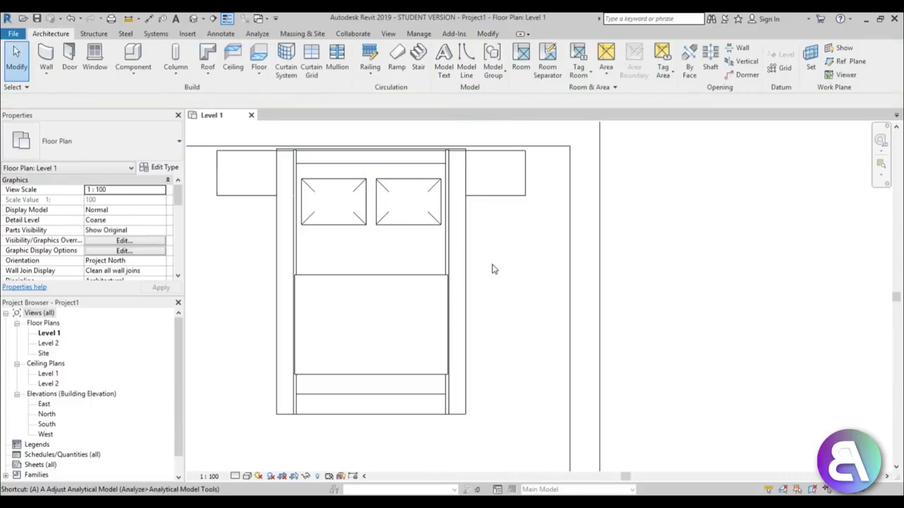
left_click(481, 150)
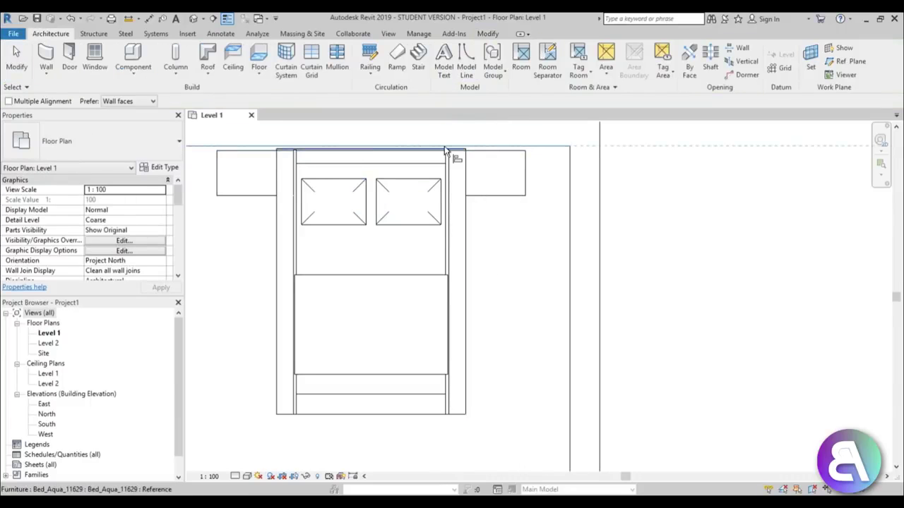
left_click(449, 148)
key("Escape")
- Move the left and lower walls inward toward the bed, making the room about 490 cm wide inside
scroll(510, 225, "down", 3)
scroll(428, 317, "down", 2)
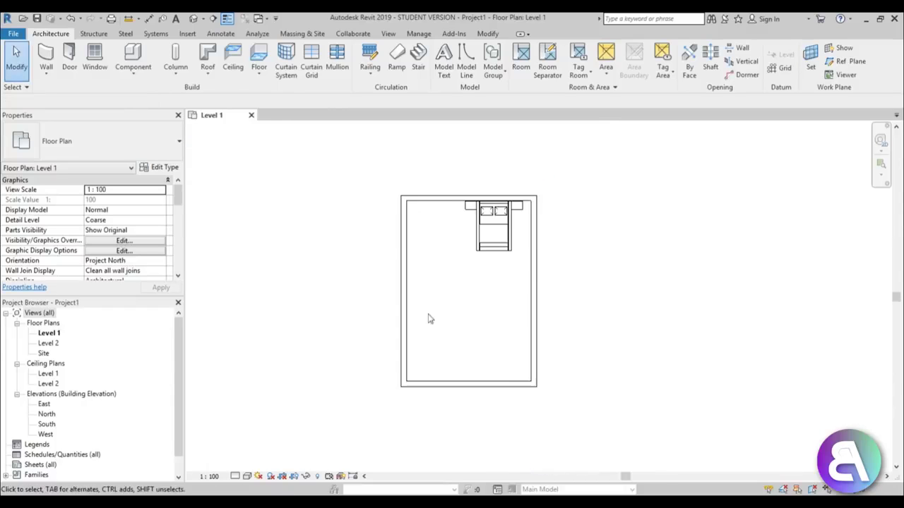
scroll(377, 276, "up", 1)
left_click_drag(382, 276, 425, 276)
left_click_drag(486, 405, 468, 266)
left_click(494, 311)
scroll(494, 247, "up", 2)
middle_click_drag(487, 256, 471, 365)
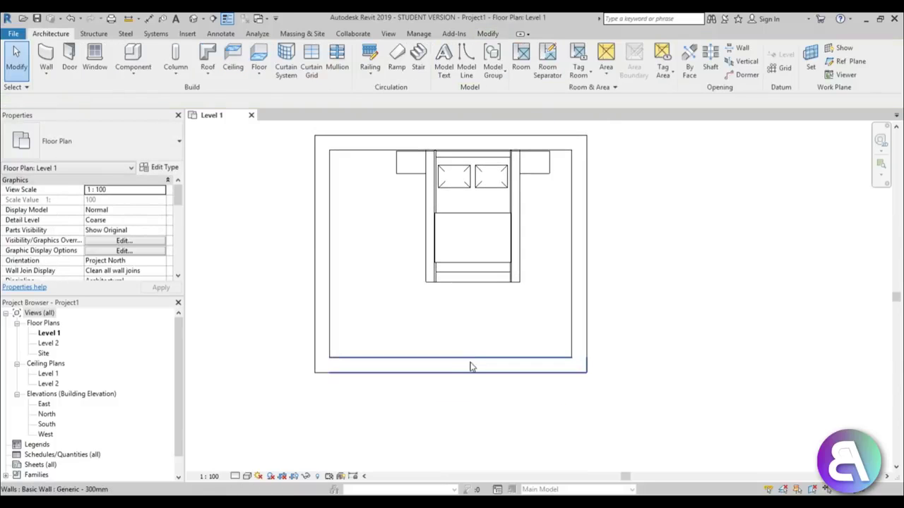
mouse_move(470, 365)
left_mouse_down()
mouse_move(468, 347)
mouse_move(474, 355)
left_mouse_up()
scroll(474, 355, "down", 2)
middle_click_drag(474, 355, 487, 330)
scroll(488, 330, "up", 1)
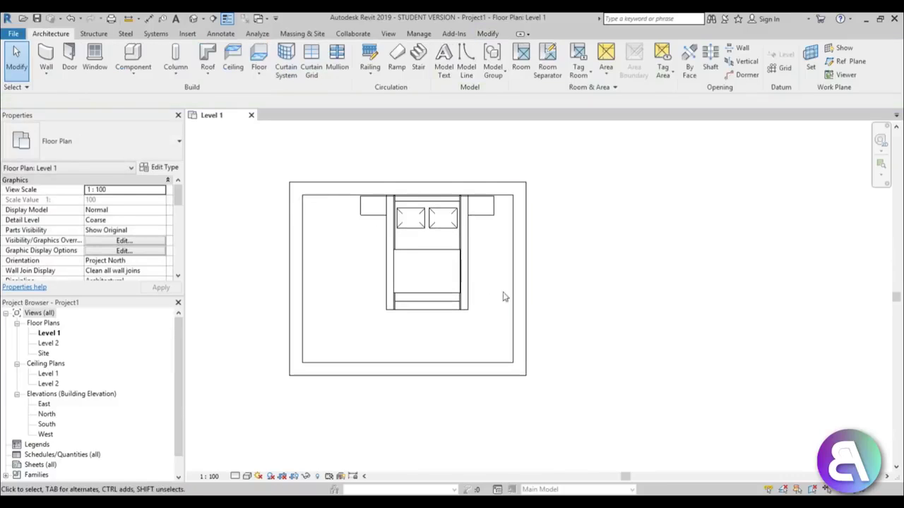
- Change the room's right wall to a curtain wall type divided into glazed panels
left_click(519, 296)
left_click(97, 153)
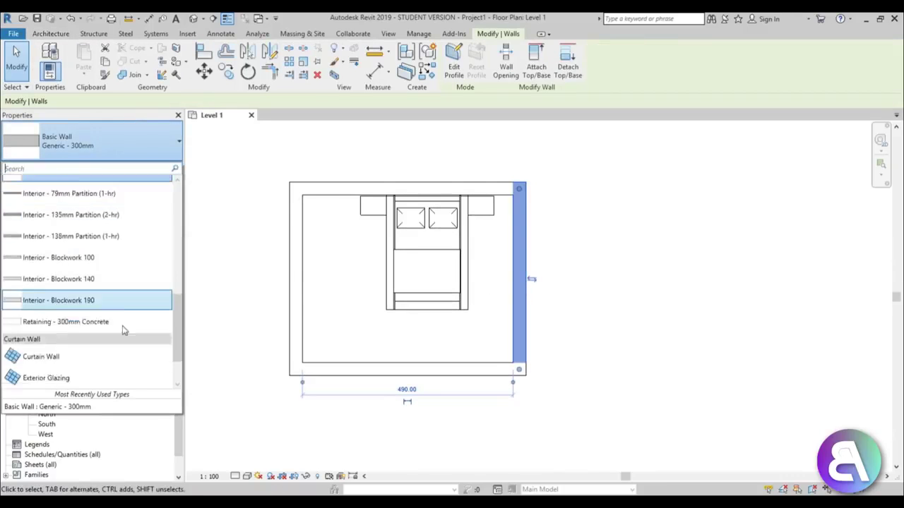
scroll(106, 331, "down", 1)
left_click(86, 349)
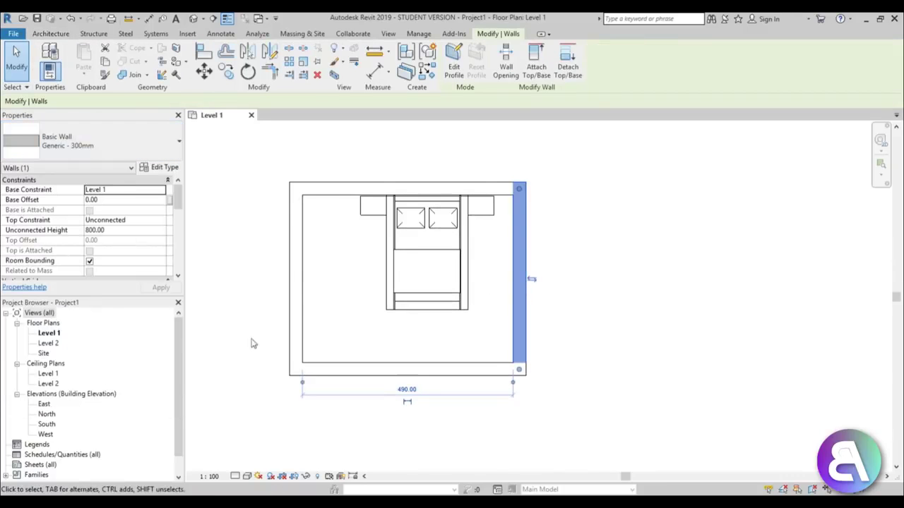
- Set the top constraint of all four room walls to Up to level: Level 2
key("Tab")
left_click(388, 368)
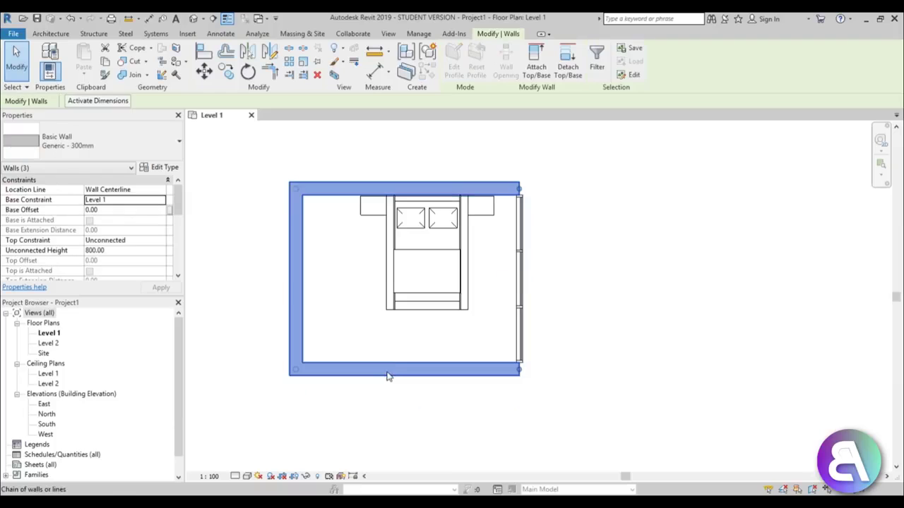
left_click(520, 333, "ctrl")
left_click(159, 222)
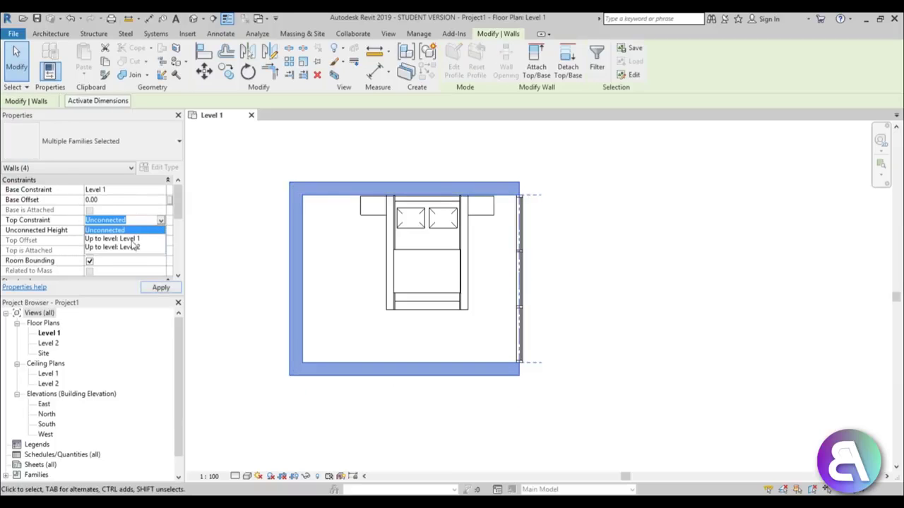
left_click(127, 250)
left_click(366, 330)
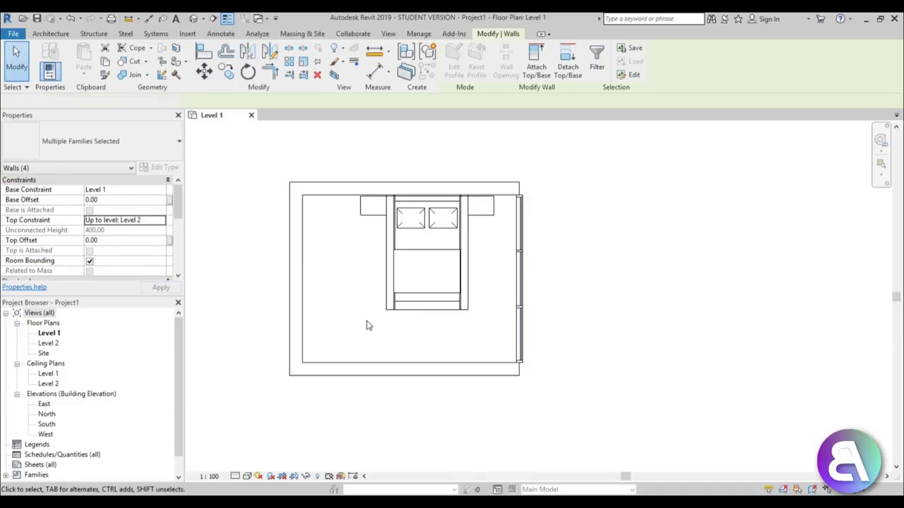
- Set the elevation of Level 2 to 300 cm in the South elevation
double_click(46, 424)
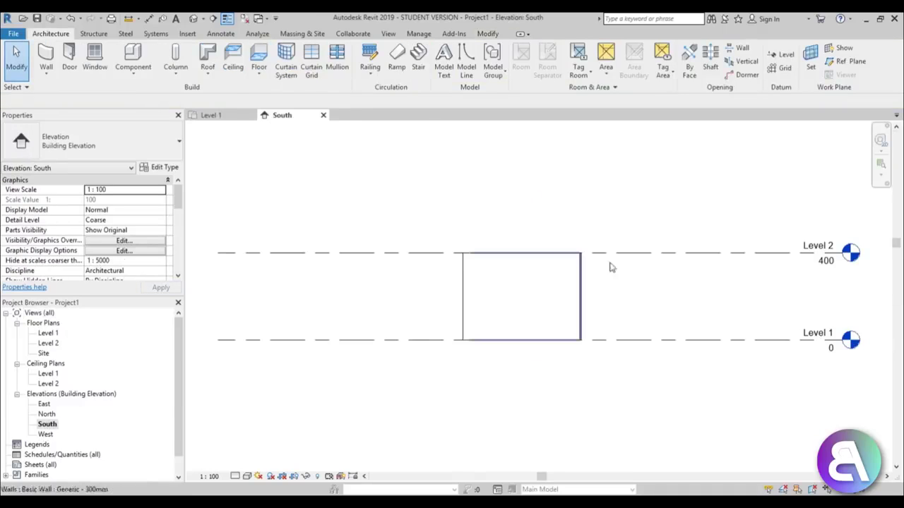
double_click(827, 263)
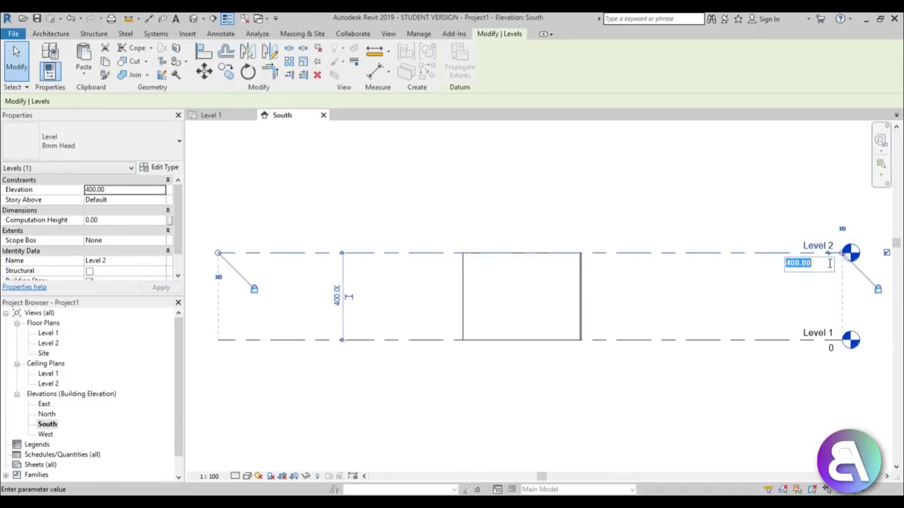
key("Return")
left_click(599, 165)
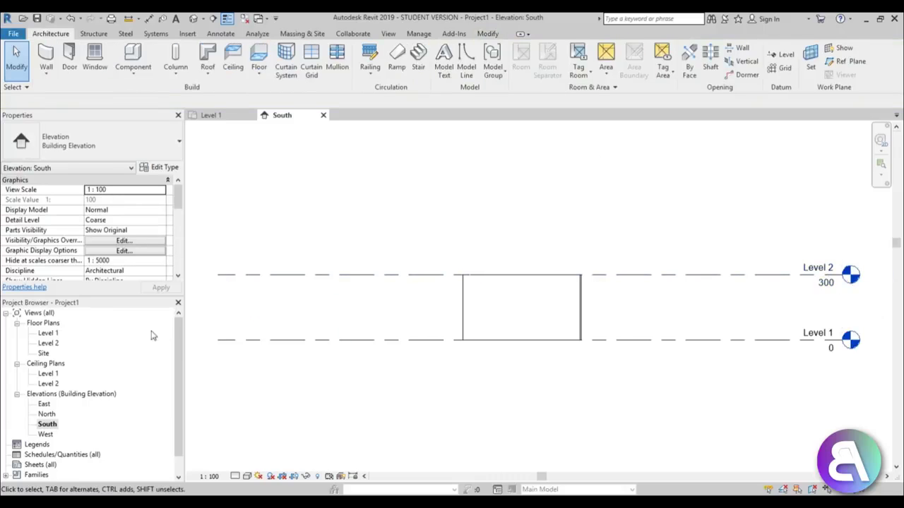
- In the Level 1 floor plan, set the distance between the left wall and the nearest bedside table to 80 cm
double_click(47, 333)
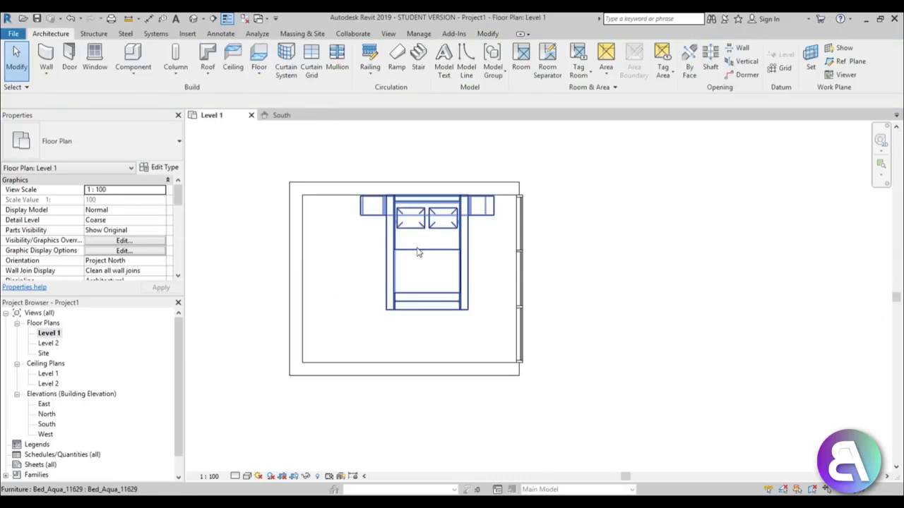
scroll(418, 253, "up", 2)
left_click(272, 238)
scroll(565, 187, "up", 1)
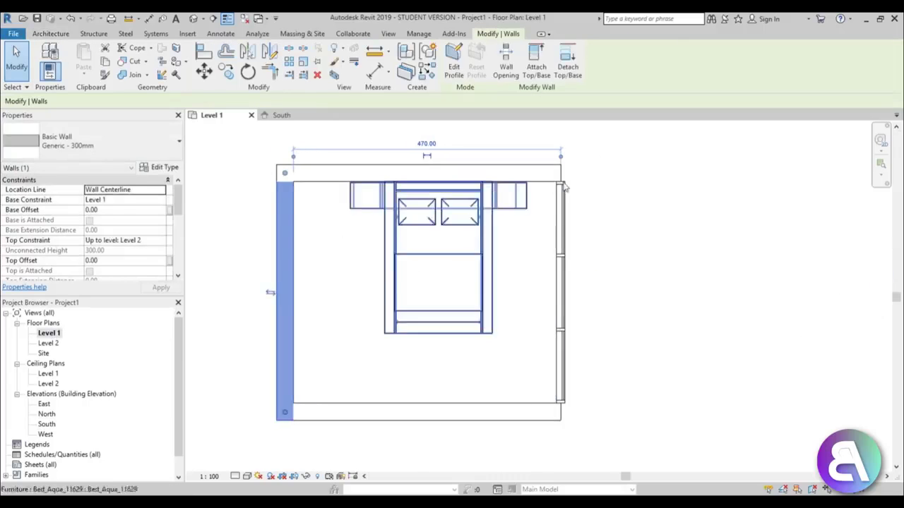
left_click_drag(560, 156, 350, 194)
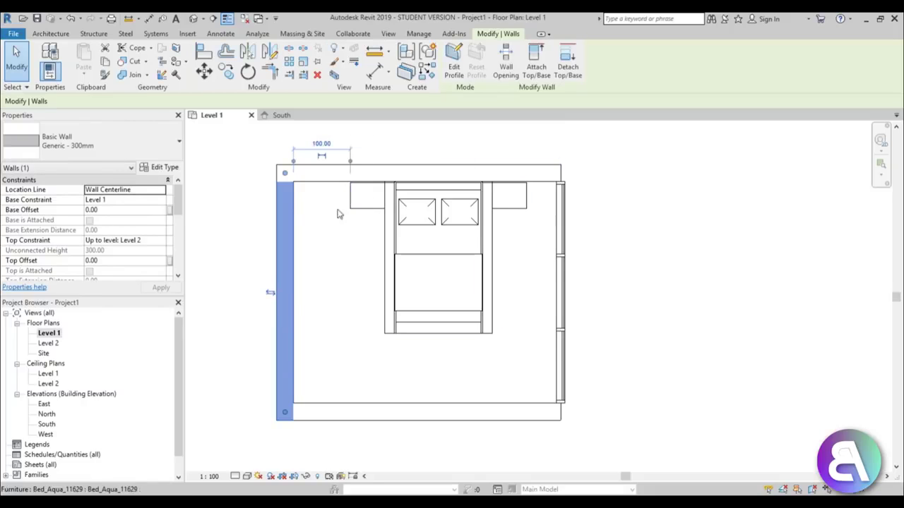
left_click(317, 142)
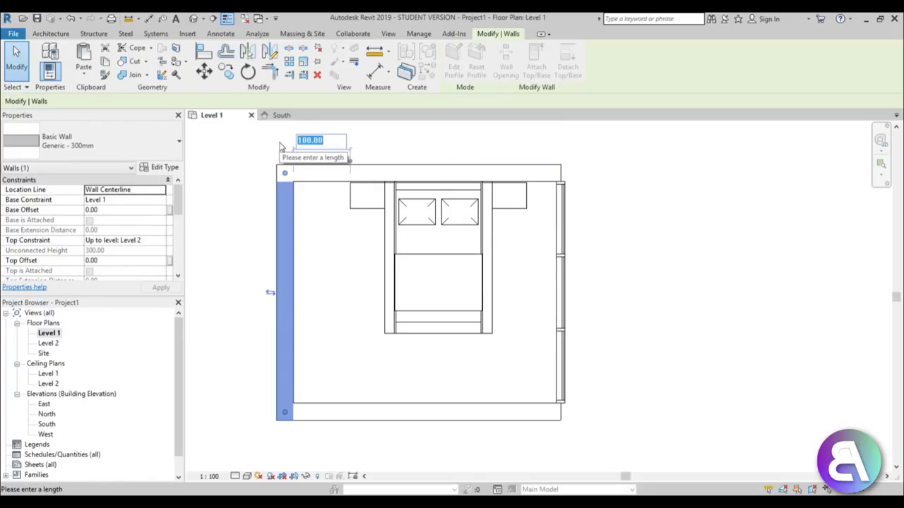
type("80")
key("Return")
left_click(228, 195)
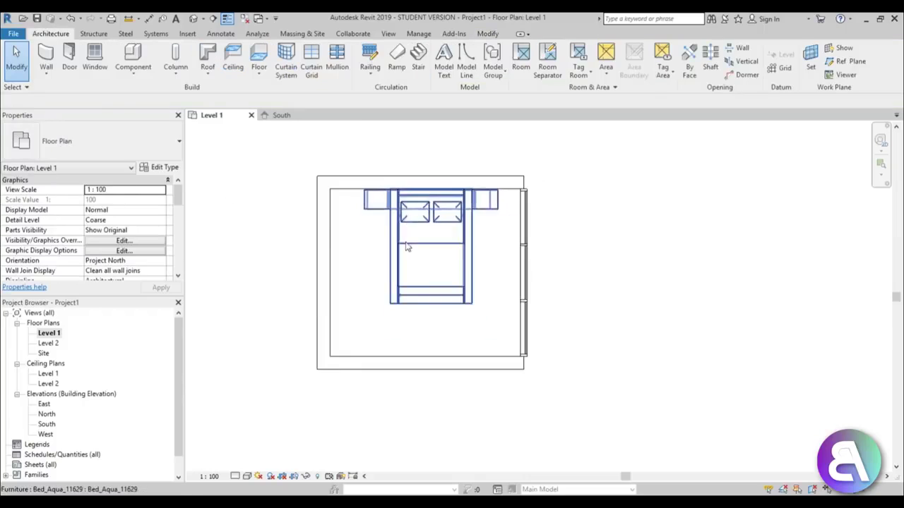
- Set the distance between the foot of the bed and the wall opposite the headboard to 100 cm
scroll(417, 313, "up", 2)
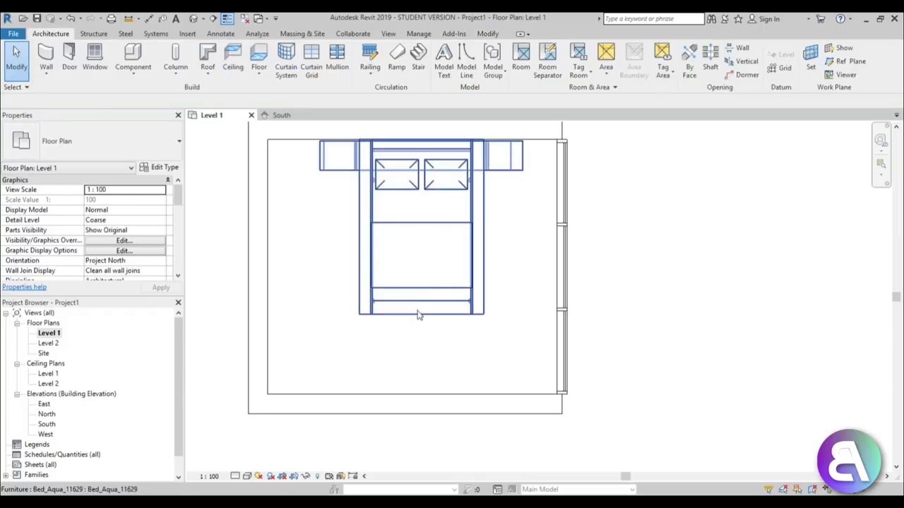
left_click(428, 405)
left_click_drag(246, 140, 381, 325)
left_click(228, 355)
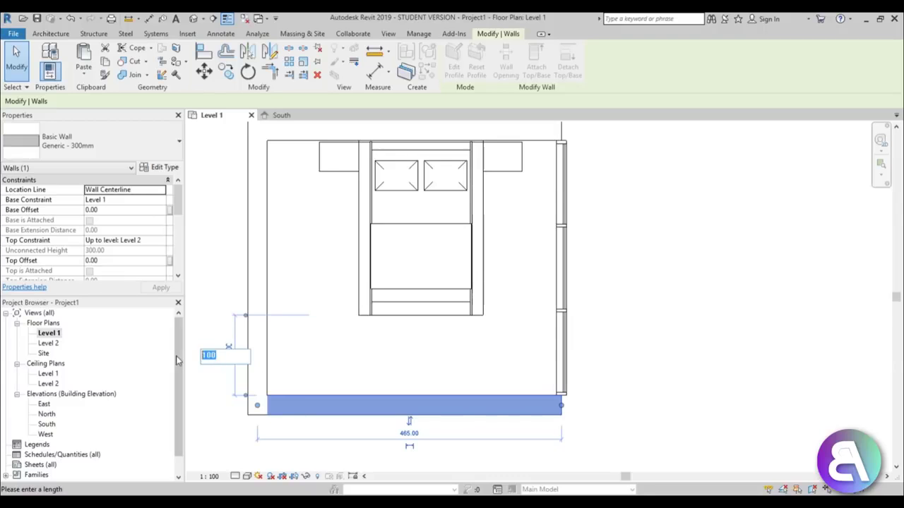
type("100")
key("Return")
left_click(343, 329)
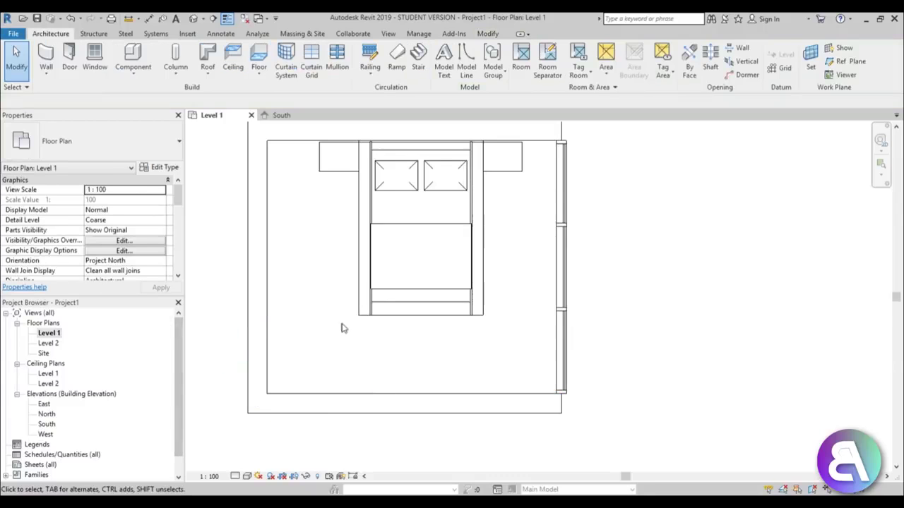
- Place an M_Single-Flush 0915 x 2134mm door in the left wall near the lower corner, opening into the room
left_click(67, 50)
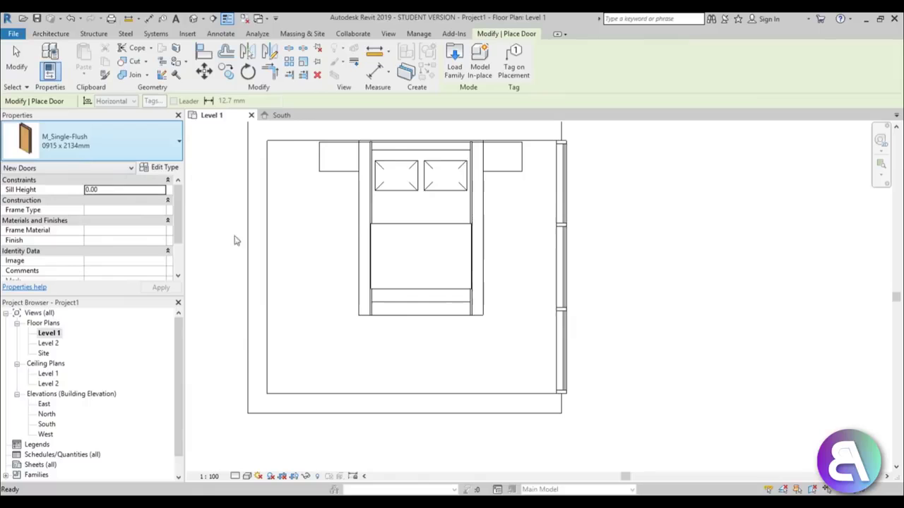
left_click(257, 359)
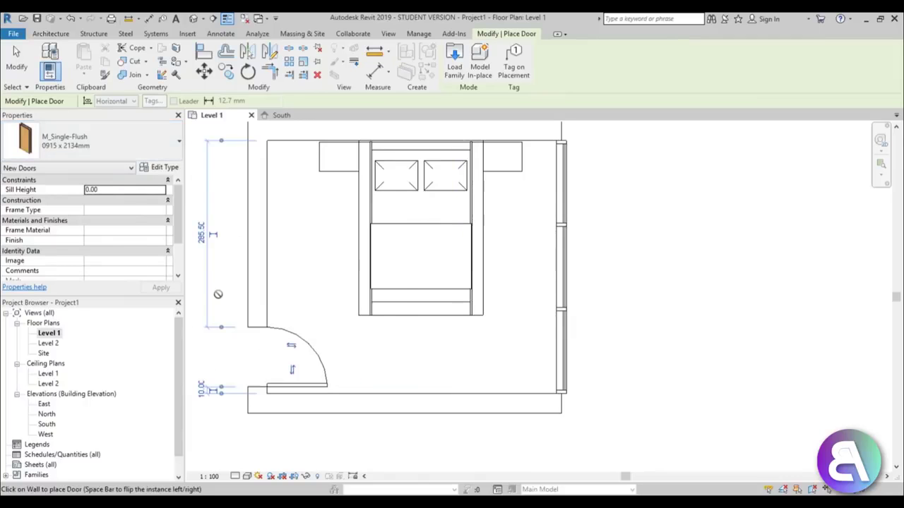
key("Escape")
key("Escape")
- Nudge the bed about 12 cm toward the curtain wall
scroll(346, 252, "down", 2)
left_click(362, 249)
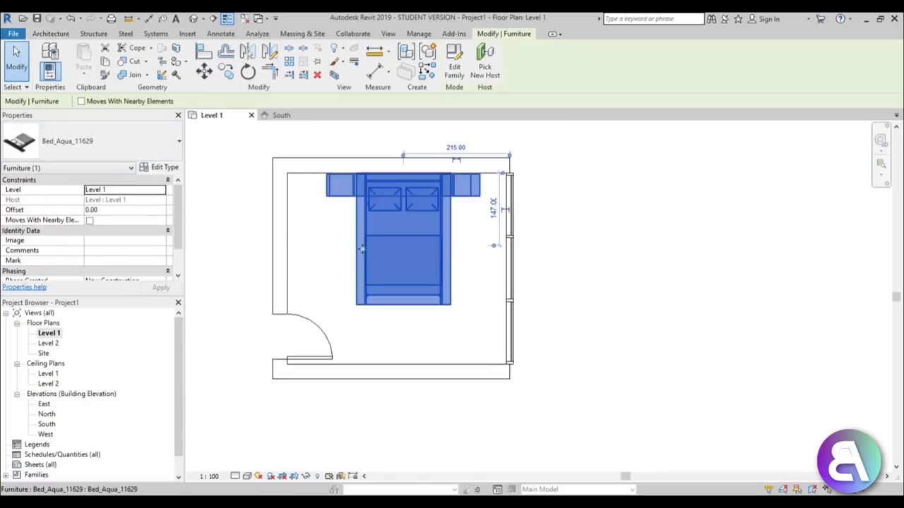
key("Right")
key("Right")
key("Right")
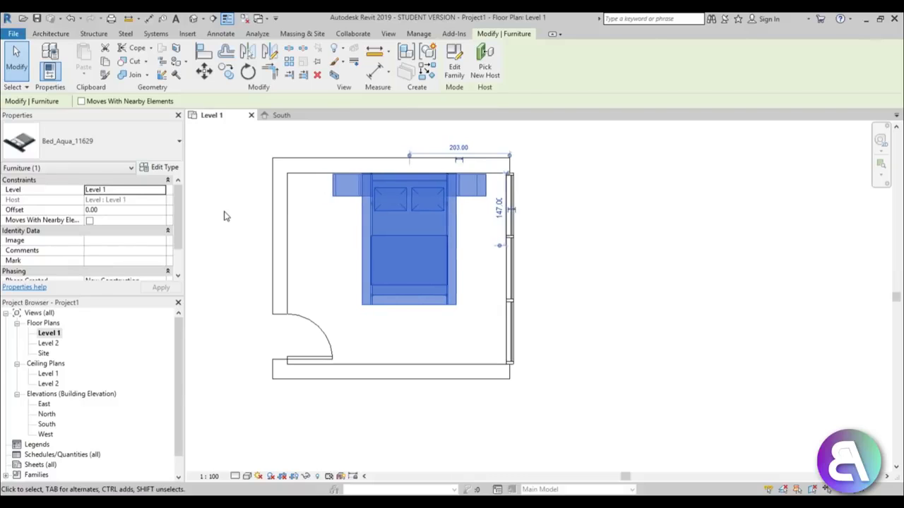
left_click(342, 258)
scroll(402, 228, "down", 2)
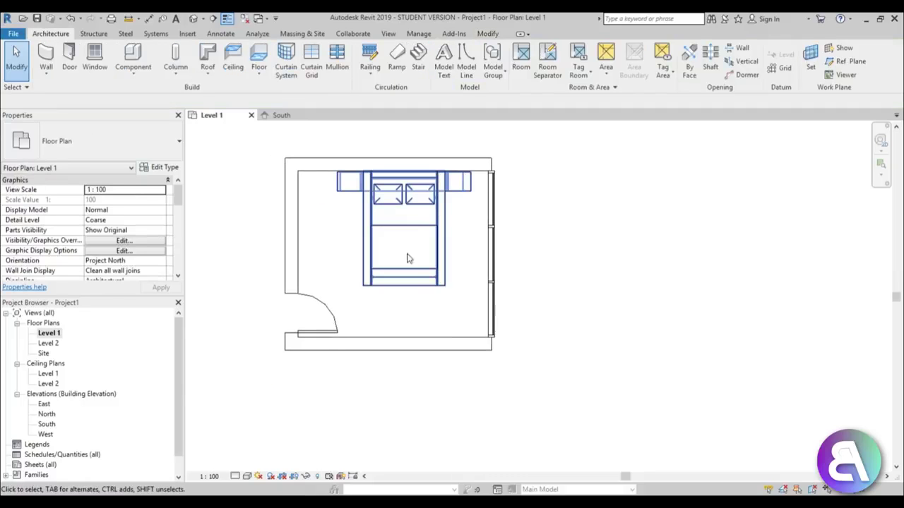
- Create a Generic 150mm floor on Level 1 with a rectangular boundary along the outer edges of the room walls
scroll(400, 233, "up", 2)
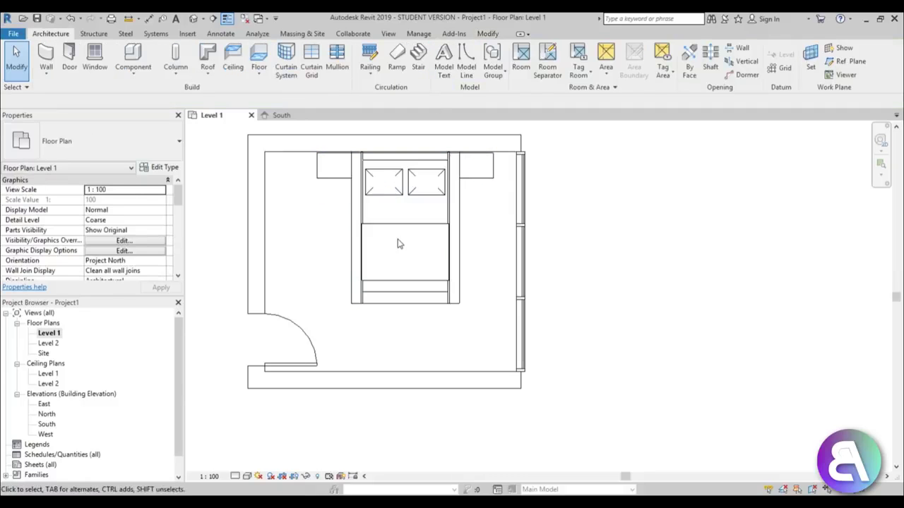
left_click(258, 57)
left_click(547, 48)
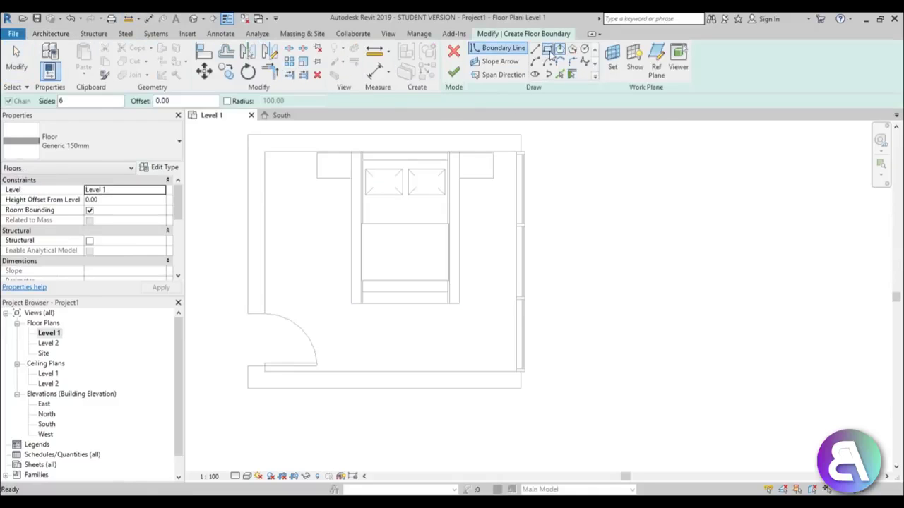
left_click(248, 134)
left_click(526, 382)
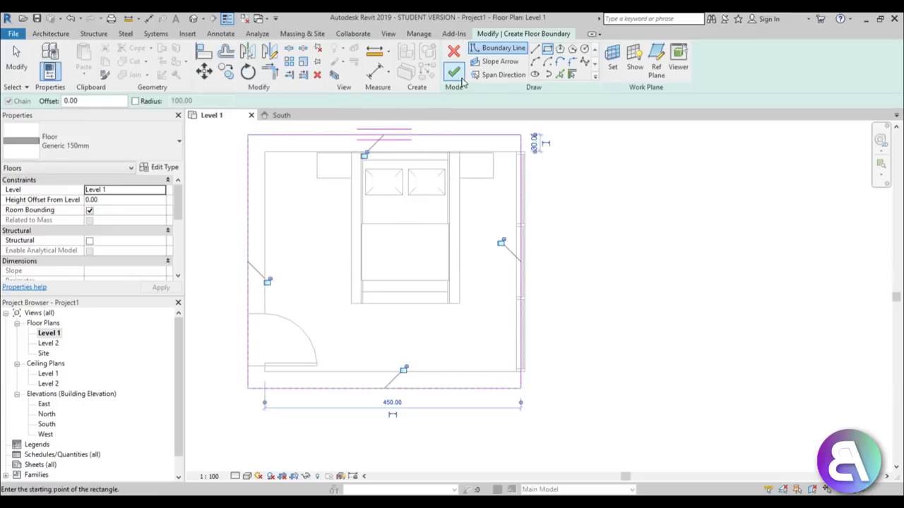
left_click(454, 73)
- Set the floor type's structure layer material to Carpet, Berber, Grey Stripes from the Fabric materials
left_click(161, 167)
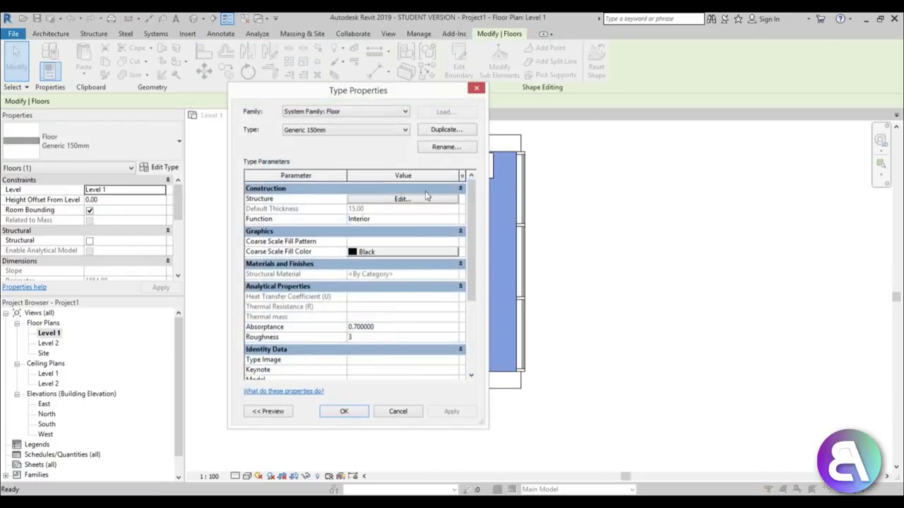
left_click(432, 200)
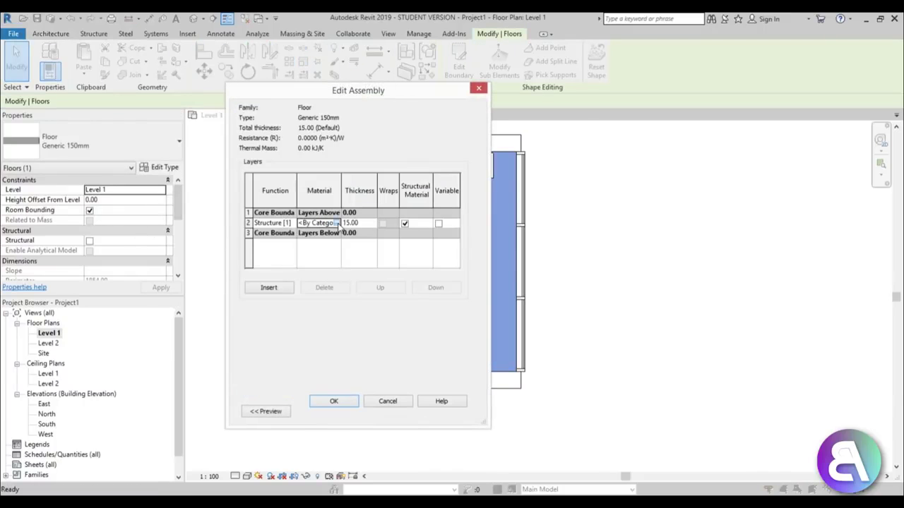
left_click(337, 223)
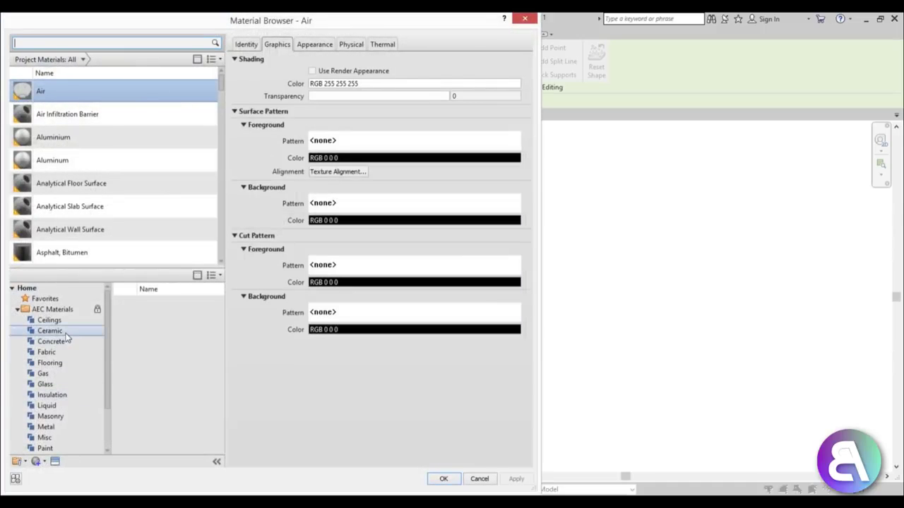
left_click(61, 355)
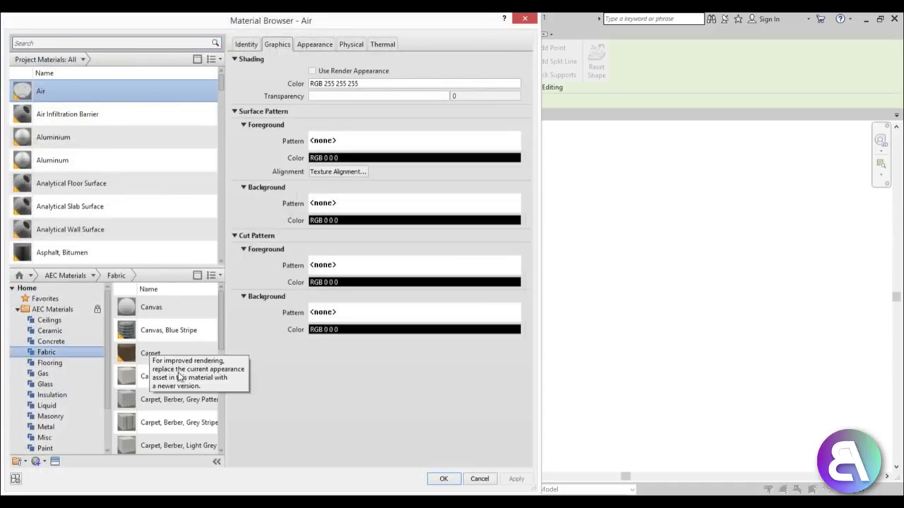
left_click(163, 422)
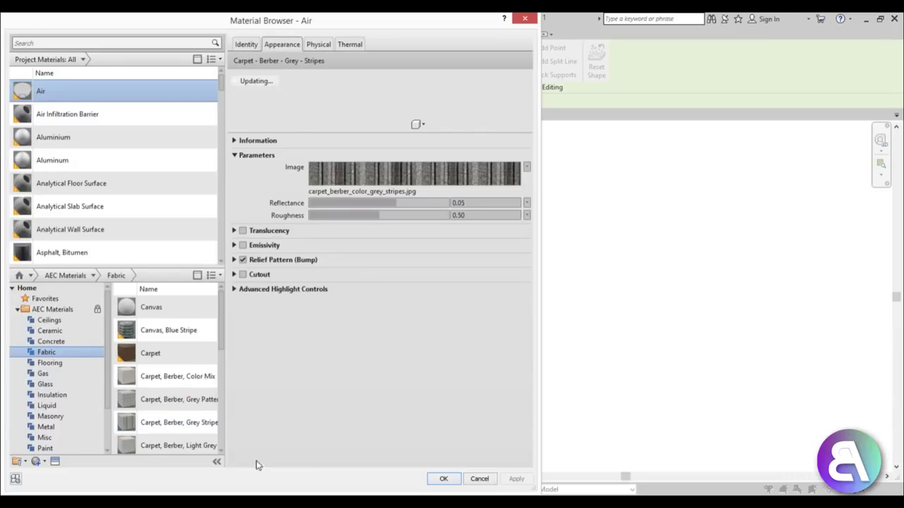
left_click(200, 421)
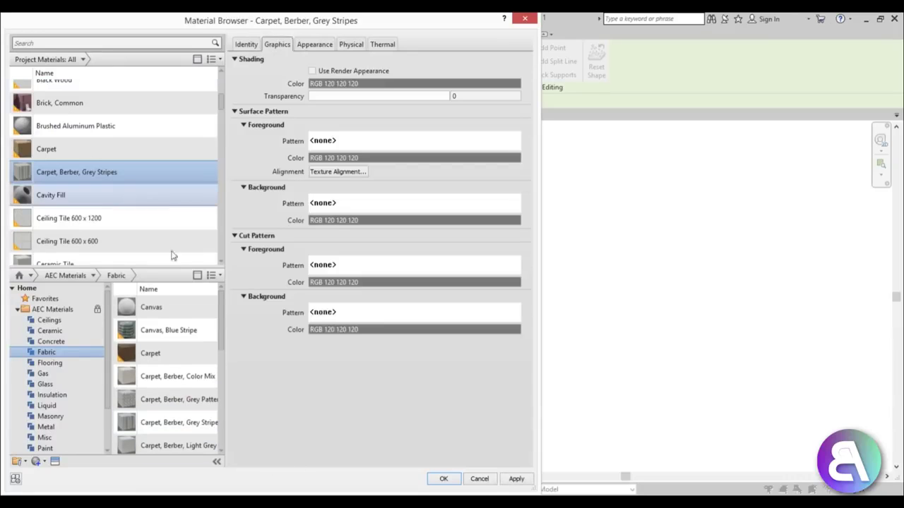
left_click(444, 479)
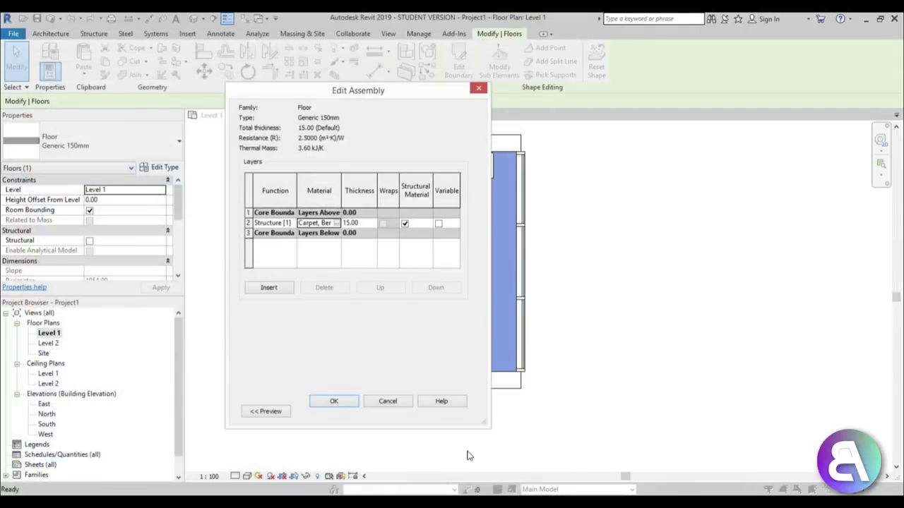
left_click(335, 400)
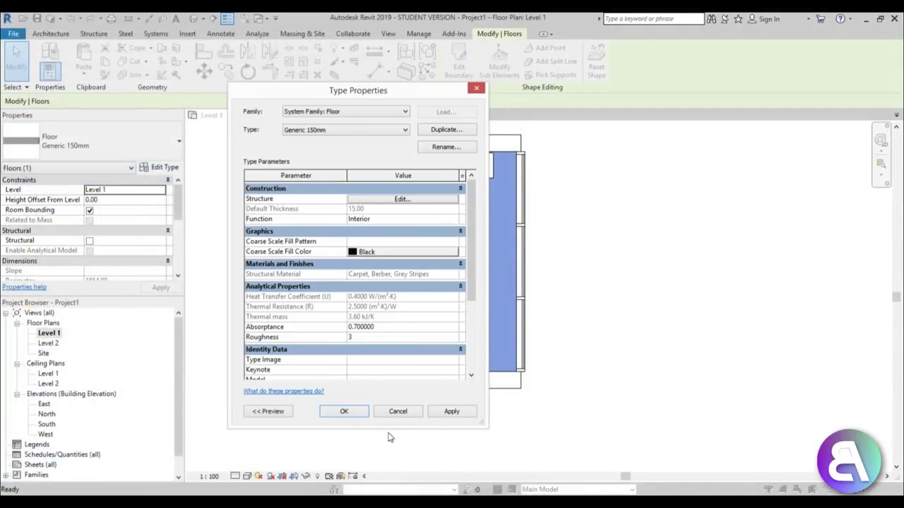
left_click(348, 415)
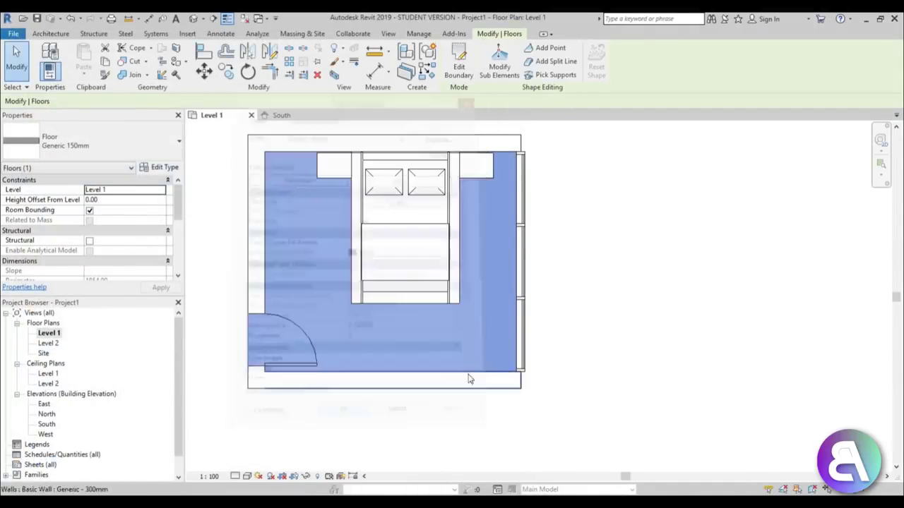
left_click(555, 219)
- Open the default 3D view and examine the furnished room from the curtain wall side and from above
scroll(420, 238, "down", 2)
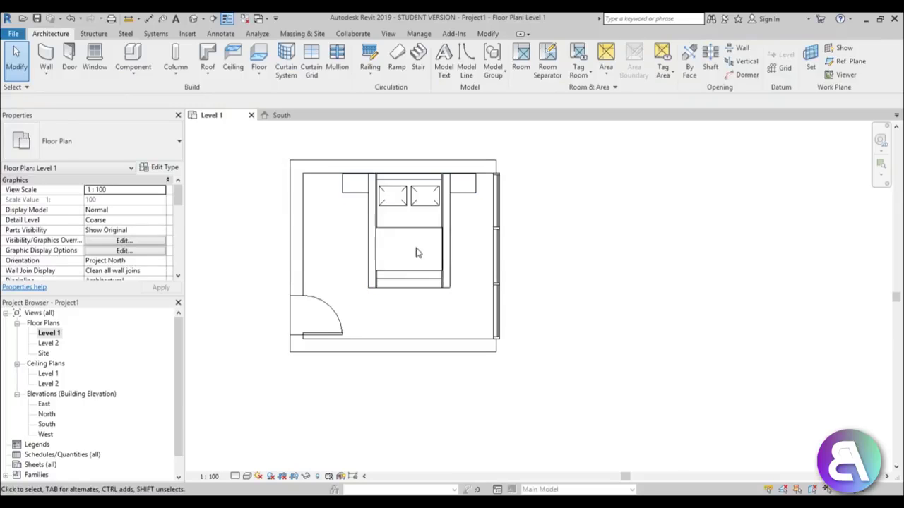
left_click(191, 22)
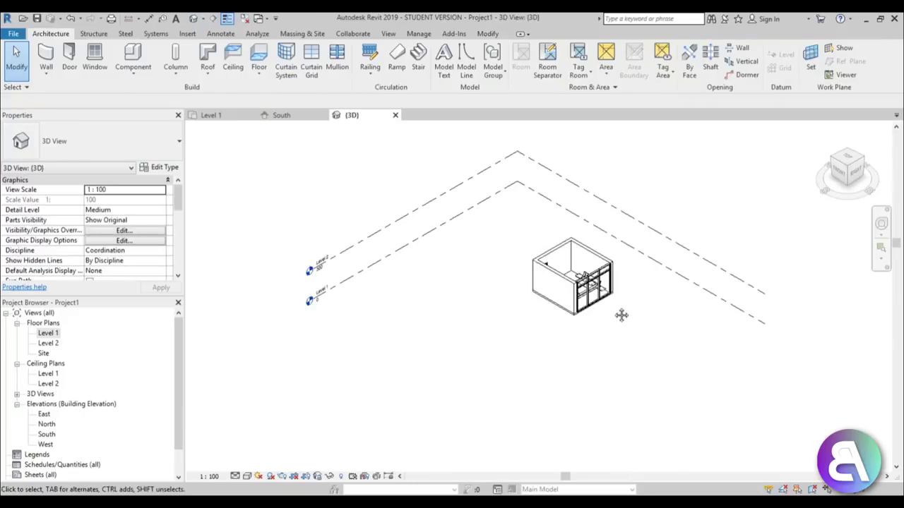
middle_click_drag(622, 313, 592, 289, "shift")
scroll(592, 290, "up", 3)
scroll(592, 289, "up", 3)
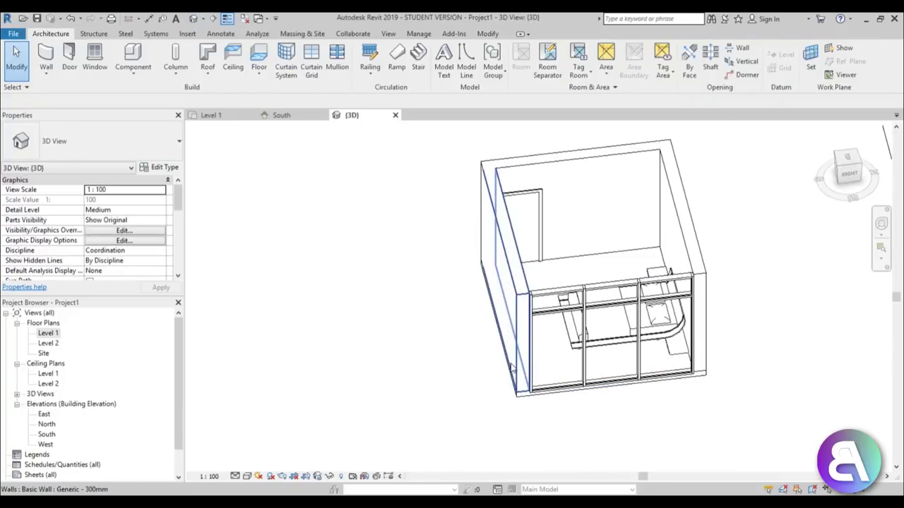
left_click(498, 282)
key("Escape")
middle_click_drag(585, 202, 598, 308, "shift")
scroll(521, 319, "up", 4)
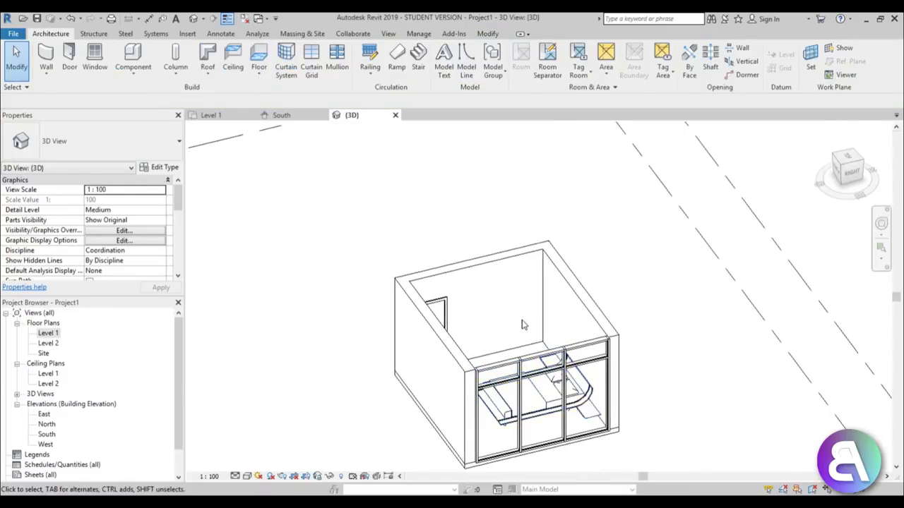
middle_click_drag(516, 315, 498, 258, "shift")
scroll(498, 259, "up", 2)
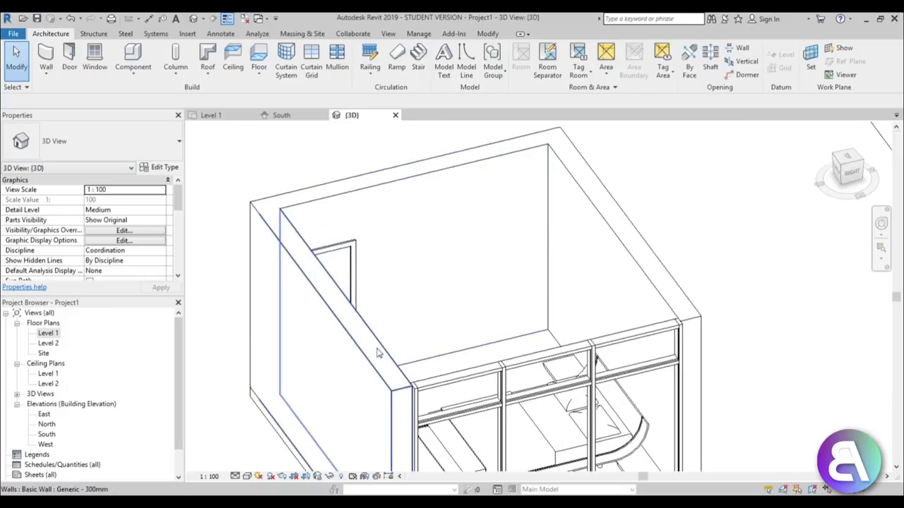
- Start an in-place component in the Furniture category and accept its default name
left_click(133, 57)
left_click(480, 71)
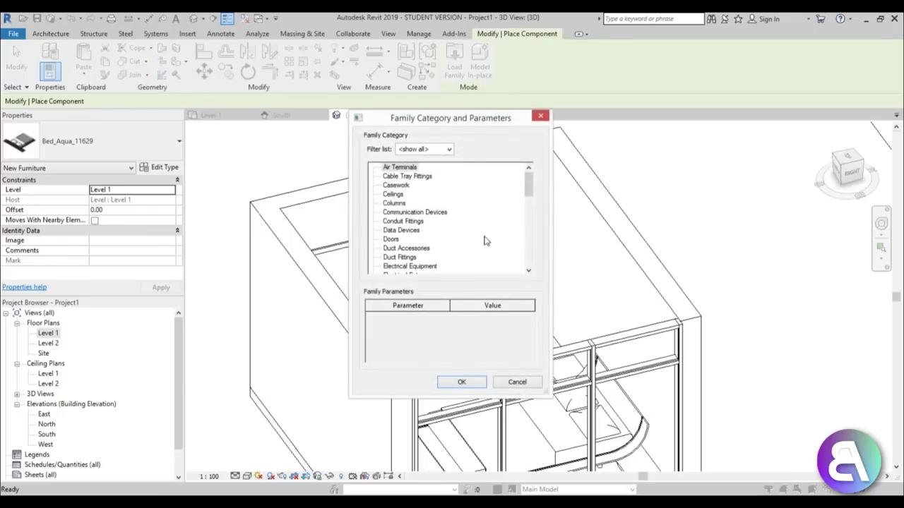
left_click_drag(528, 191, 529, 210)
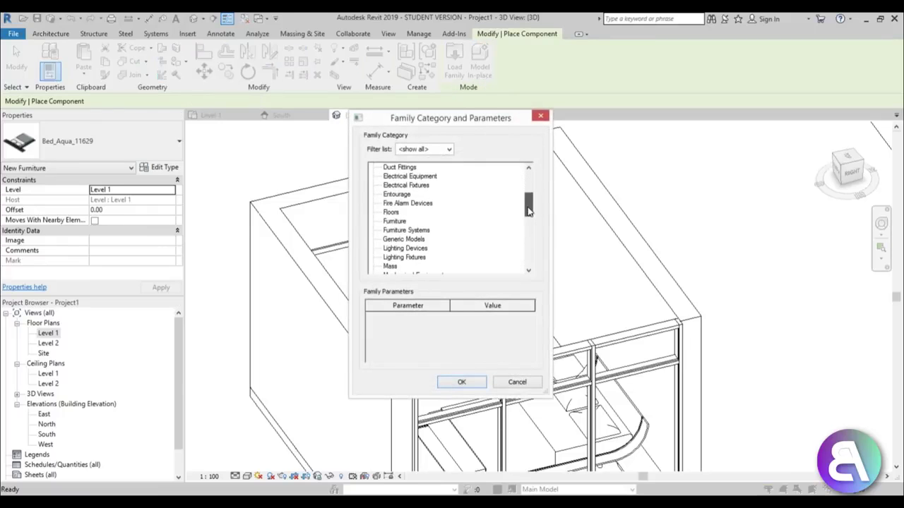
double_click(394, 224)
left_click(450, 280)
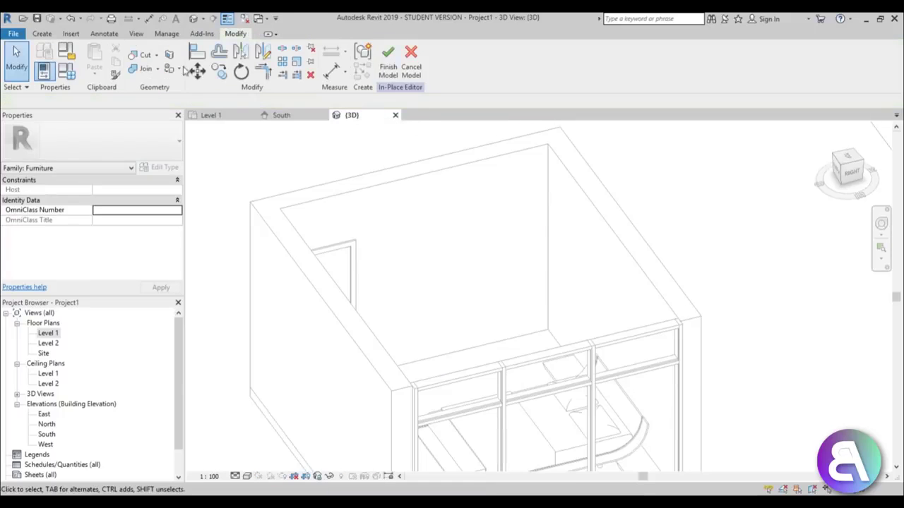
- Sketch an extrusion rectangle of about 270 by 80 cm on the floor, along the door wall from the headboard-side corner toward the door
left_click(41, 34)
left_click(97, 68)
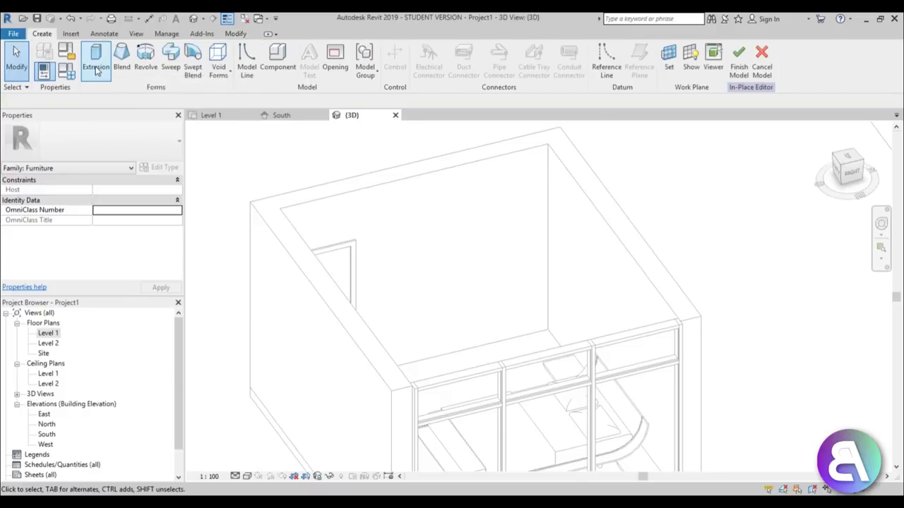
left_click(548, 331)
scroll(480, 328, "down", 3)
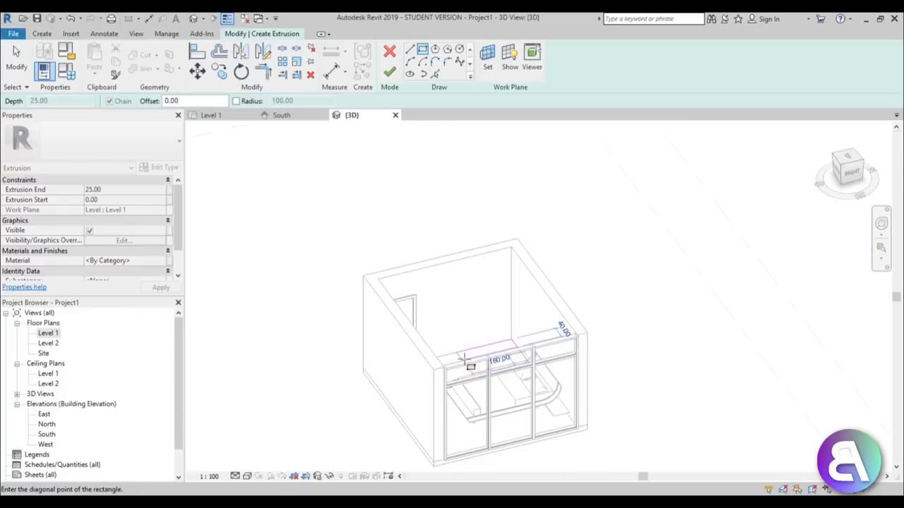
middle_click_drag(468, 365, 412, 425, "shift")
scroll(460, 404, "up", 3)
left_click(470, 394)
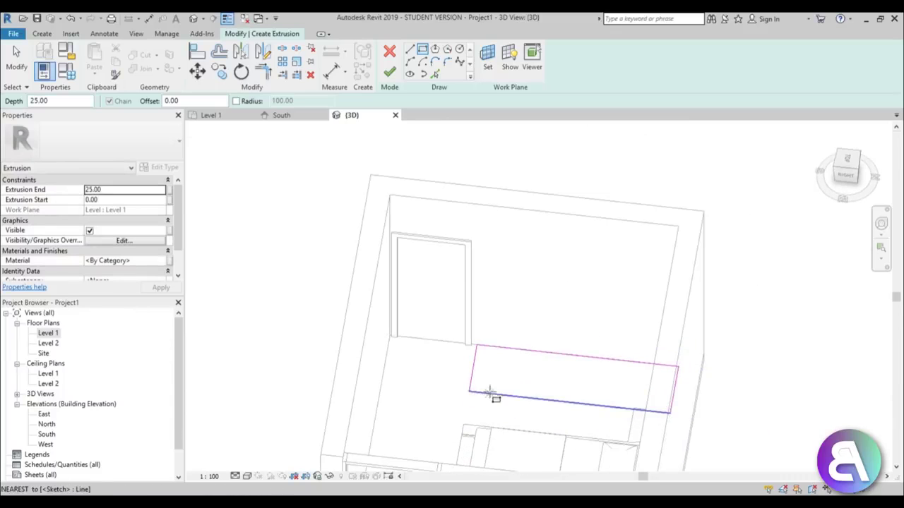
- Reduce the extrusion rectangle's depth by bringing its room-side edge closer to the door wall
key("Escape")
left_click(517, 395)
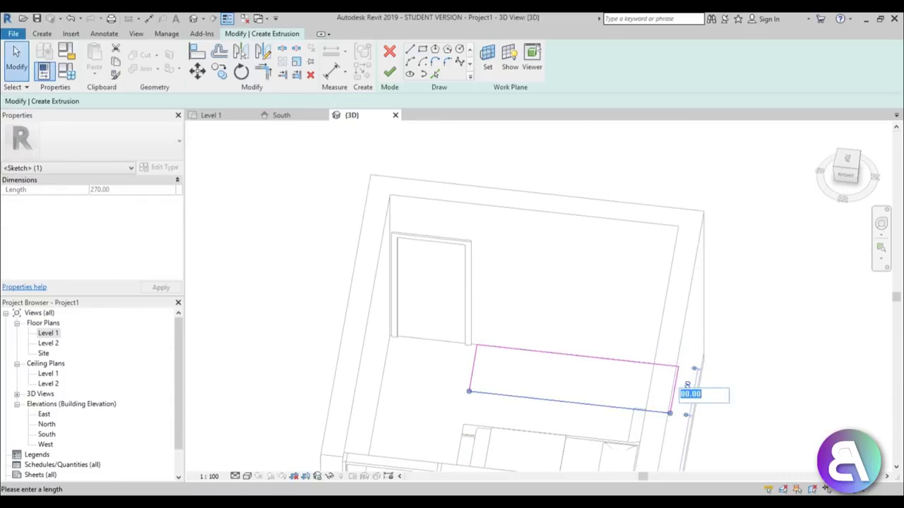
key("Escape")
key("Escape")
- Sketch a second rectangle inside the extrusion outline, offset 3 cm inward from its edges
mouse_move(656, 303)
middle_mouse_down("shift")
mouse_move(559, 365)
mouse_move(559, 260)
middle_mouse_up("shift")
scroll(558, 259, "up", 4)
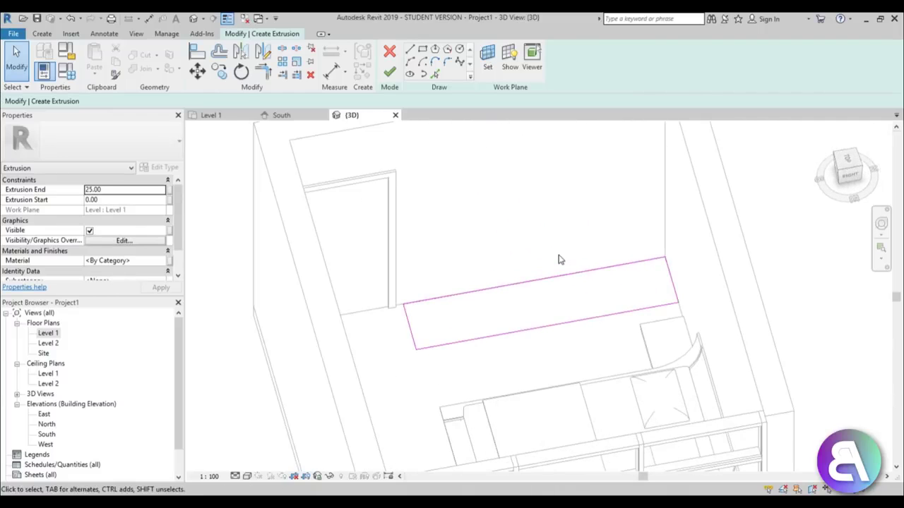
left_click(424, 49)
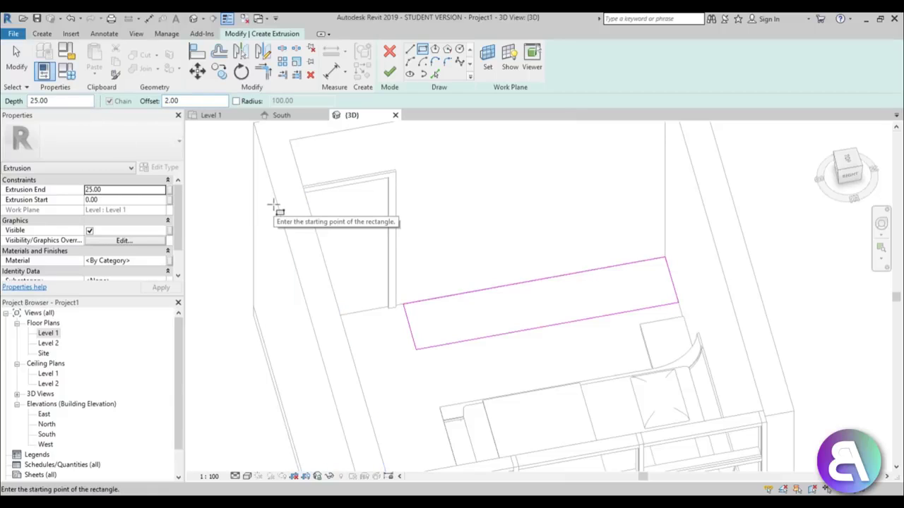
key("Return")
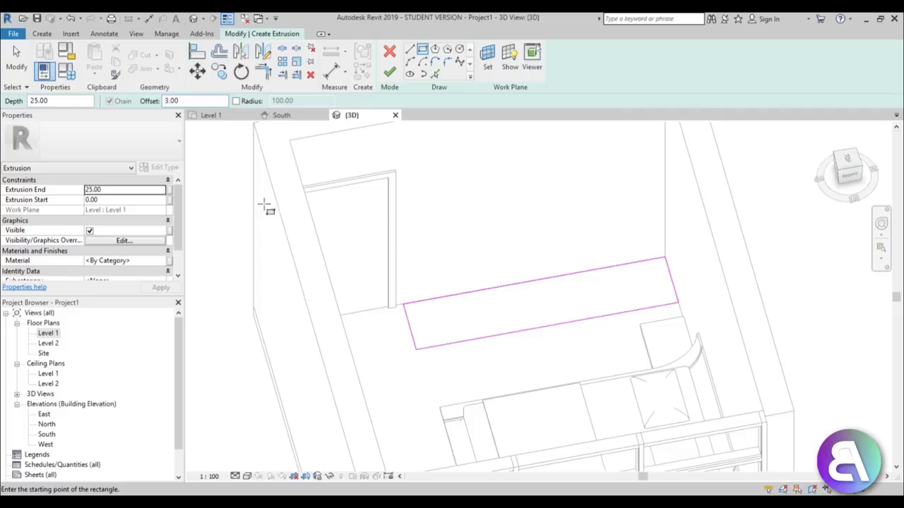
left_click(405, 305)
scroll(639, 298, "up", 3)
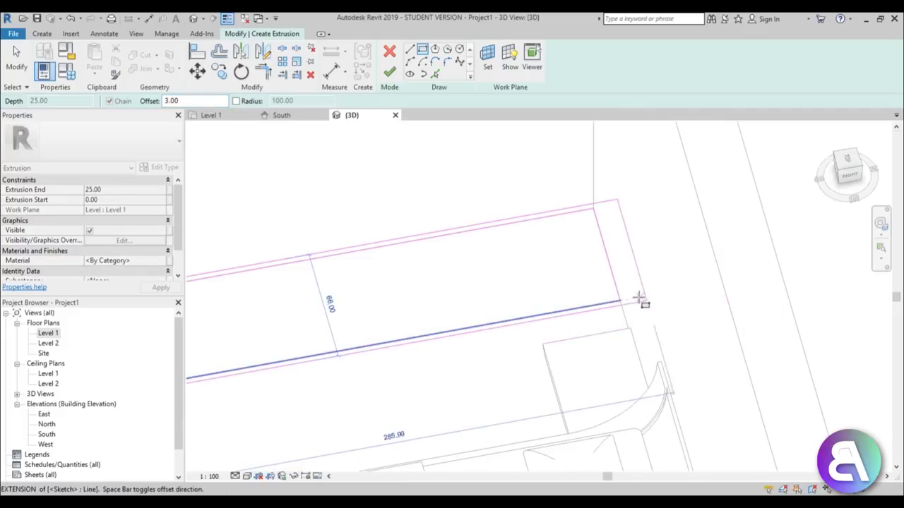
left_click(622, 308)
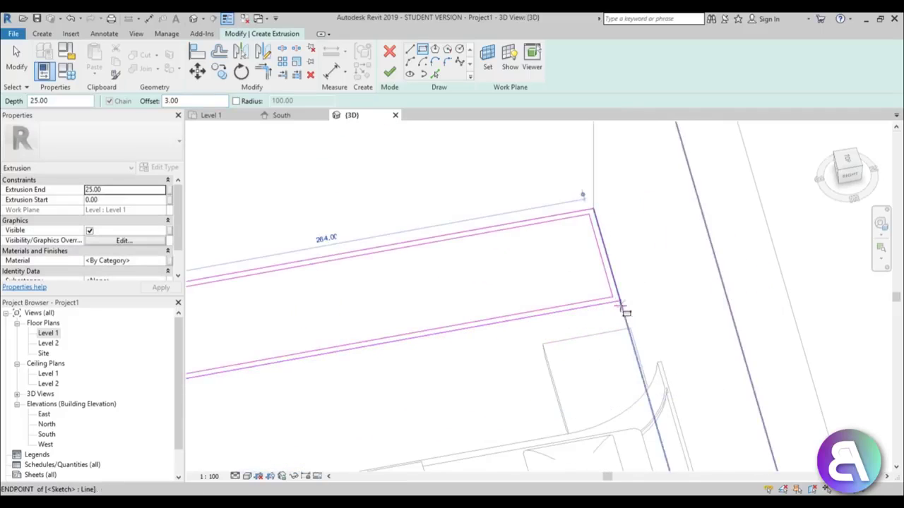
key("Escape")
scroll(639, 321, "down", 4)
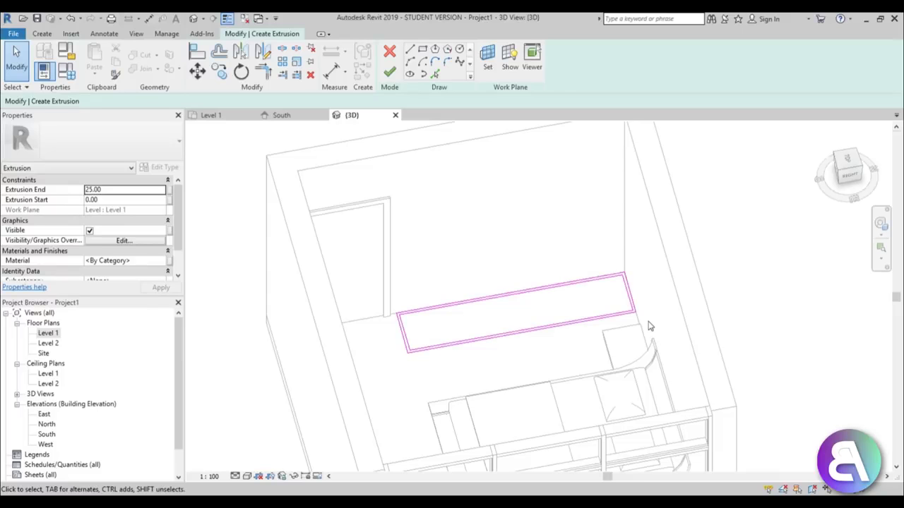
- Finish the hollow extrusion and raise its top to the walls' upper edge, to a depth of 300 cm
middle_click_drag(493, 335, 403, 252, "shift")
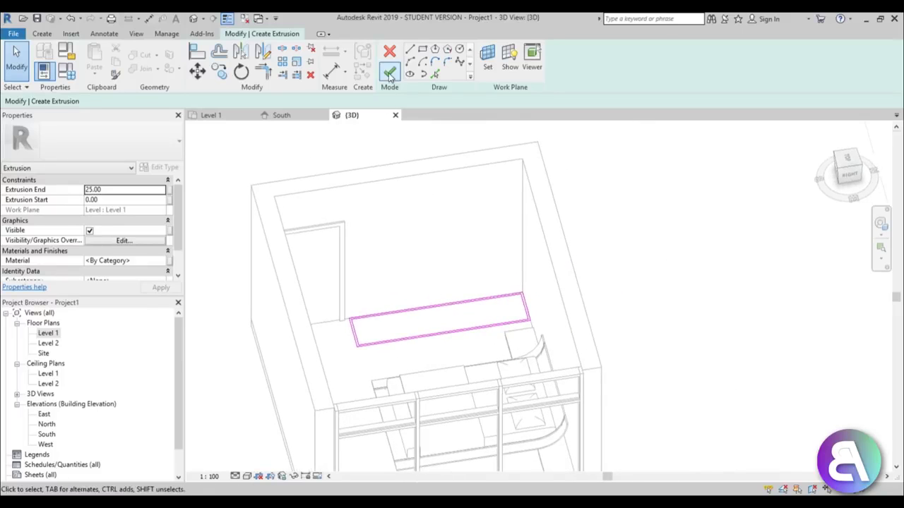
left_click(389, 73)
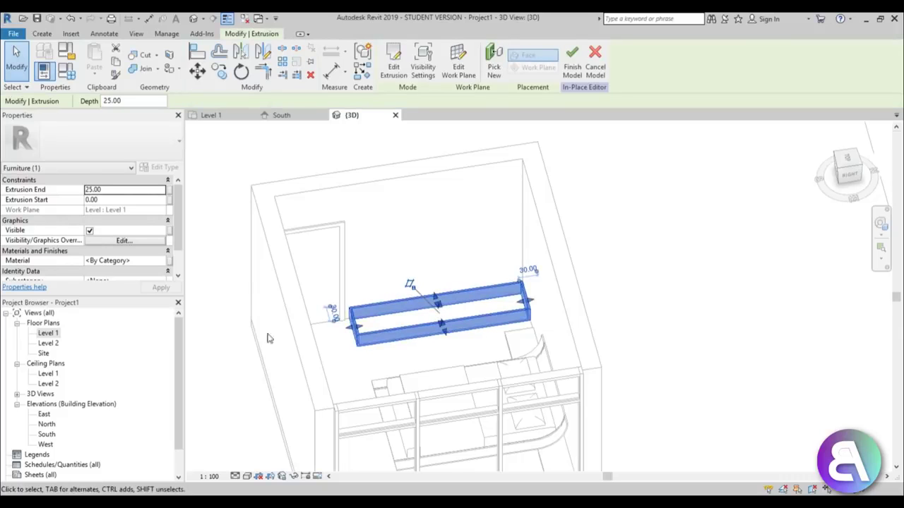
middle_click_drag(268, 337, 420, 293, "shift")
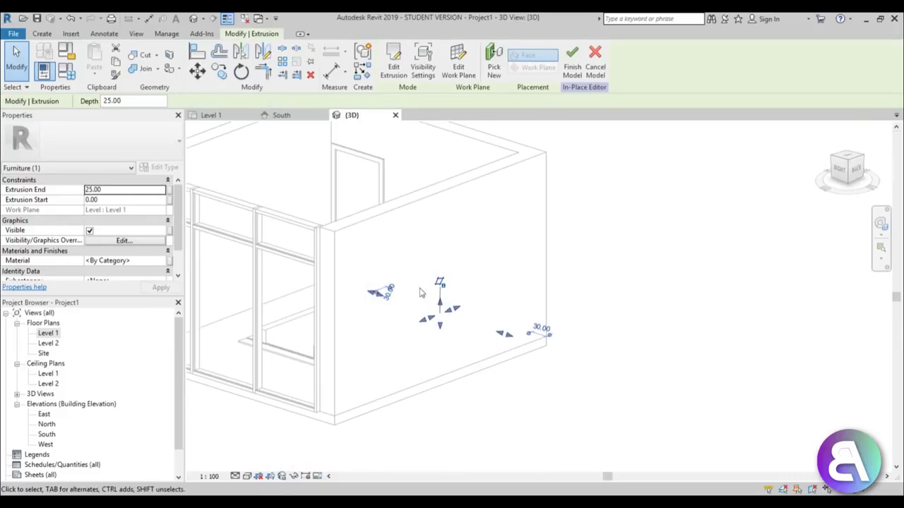
left_click_drag(440, 303, 417, 152)
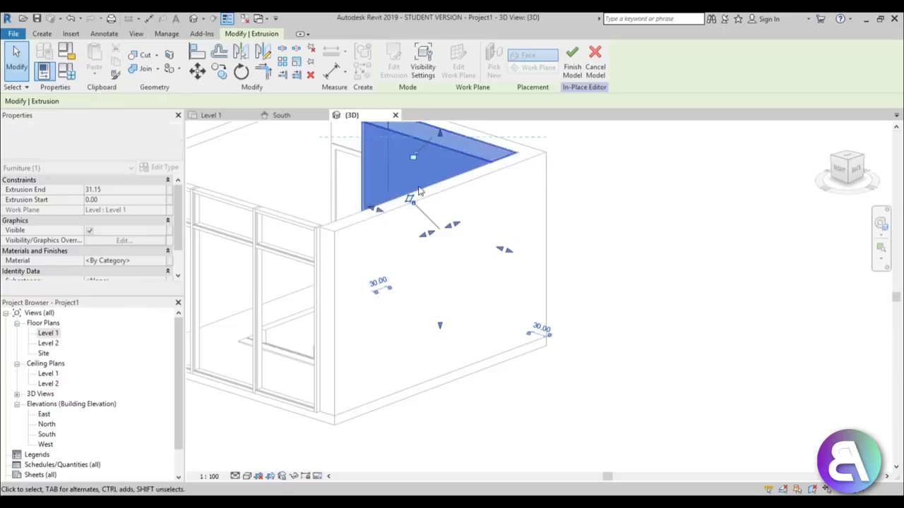
middle_click_drag(416, 152, 504, 185, "shift")
scroll(504, 185, "up", 3)
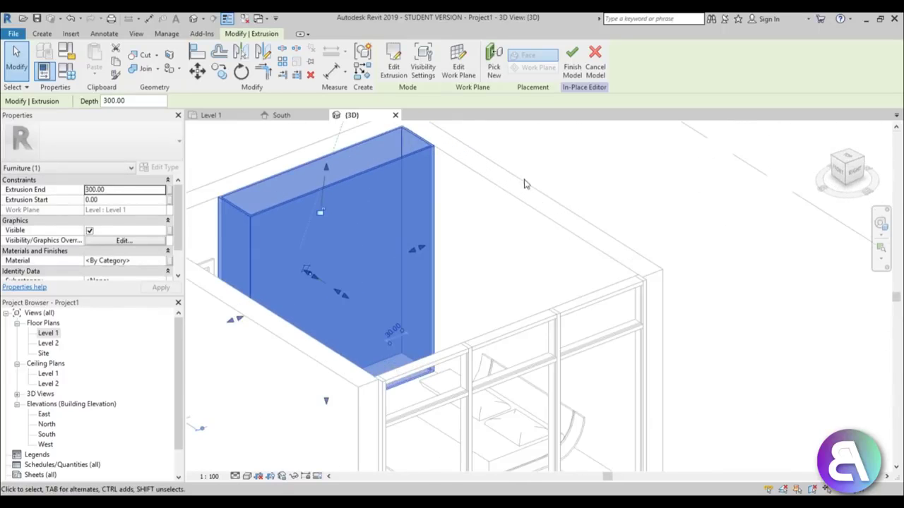
left_click(571, 186)
- Start a void extrusion and pick the cabinet's room-facing front face as its work plane
middle_click_drag(570, 186, 411, 264, "shift")
scroll(341, 277, "up", 2)
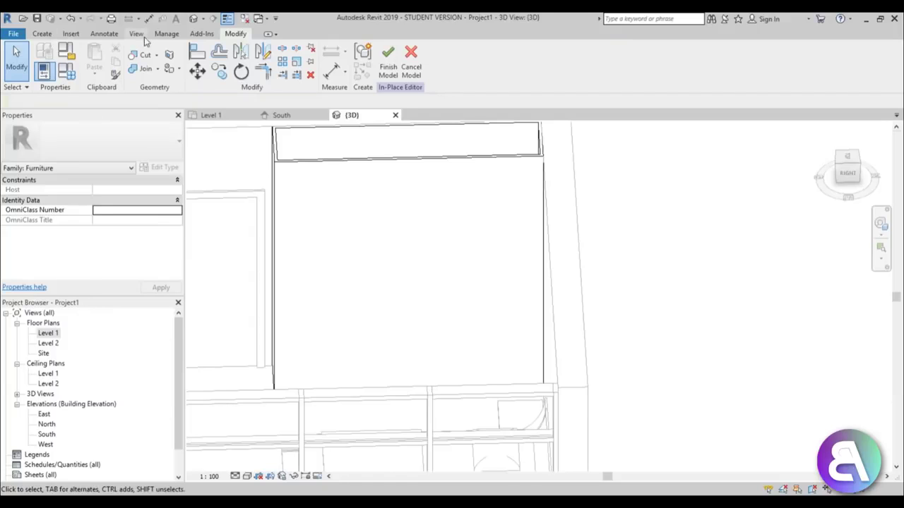
left_click(42, 34)
left_click(219, 71)
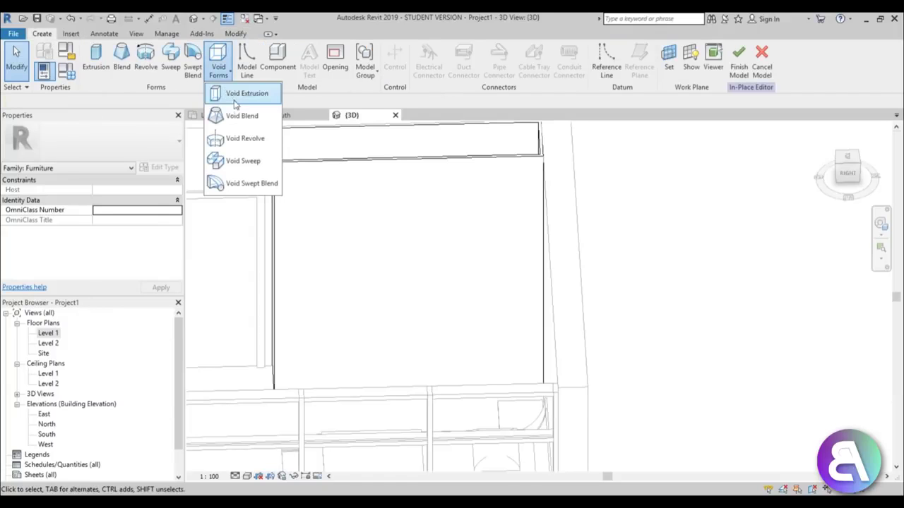
left_click(243, 91)
left_click(487, 60)
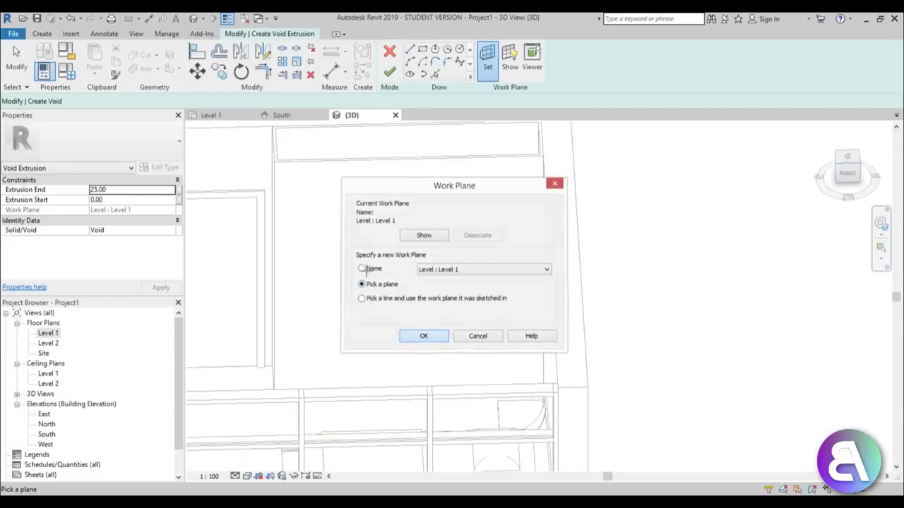
left_click(424, 336)
left_click(311, 165)
middle_click_drag(321, 224, 358, 243, "shift")
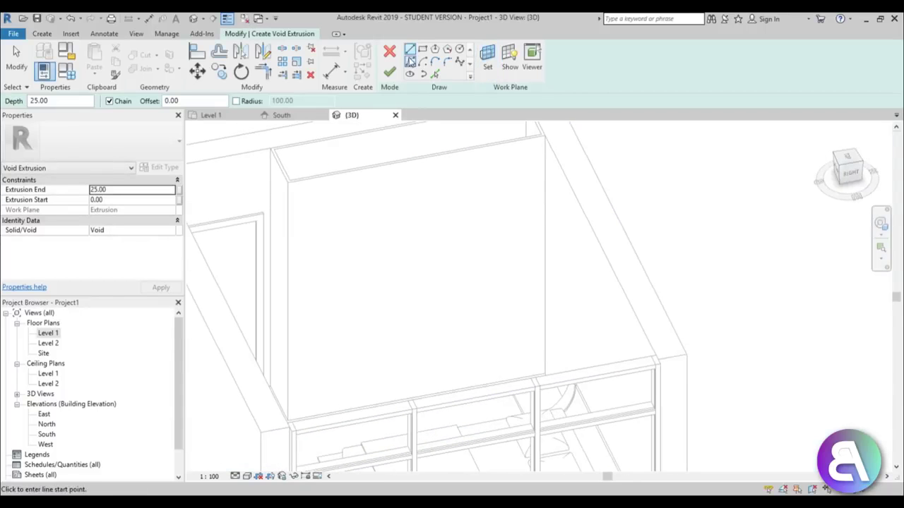
- Sketch a void rectangle about 218 by 40 cm low on the front face, starting at the cabinet's door-side edge
left_click(288, 388)
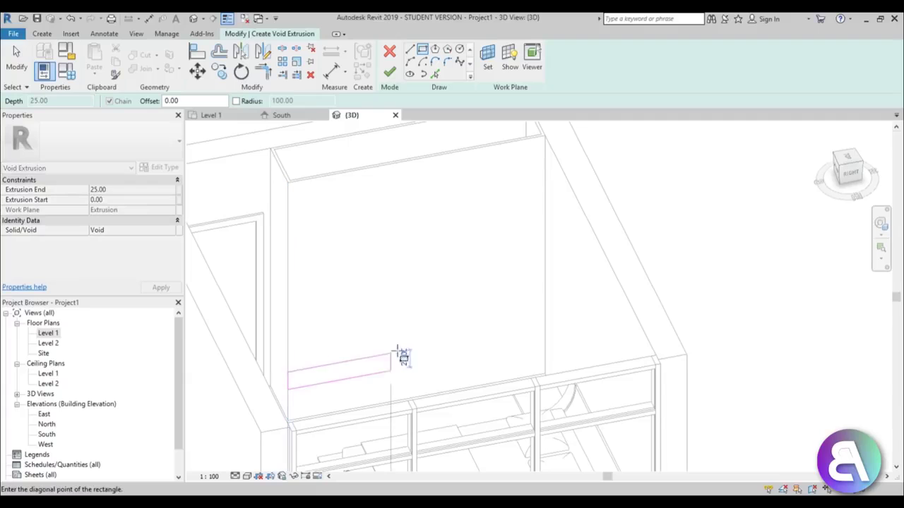
left_click(495, 320)
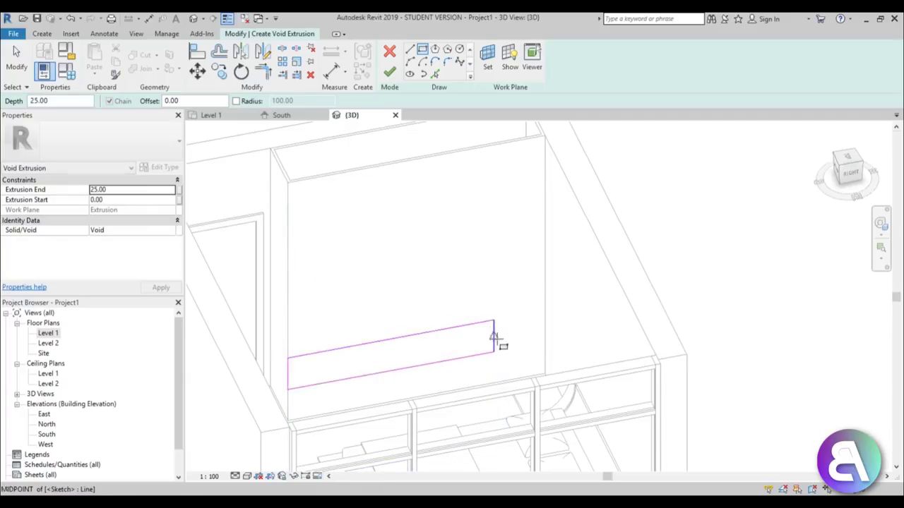
key("Escape")
scroll(502, 287, "down", 2)
middle_click_drag(502, 287, 487, 337, "shift")
scroll(485, 325, "up", 3)
left_click(511, 308)
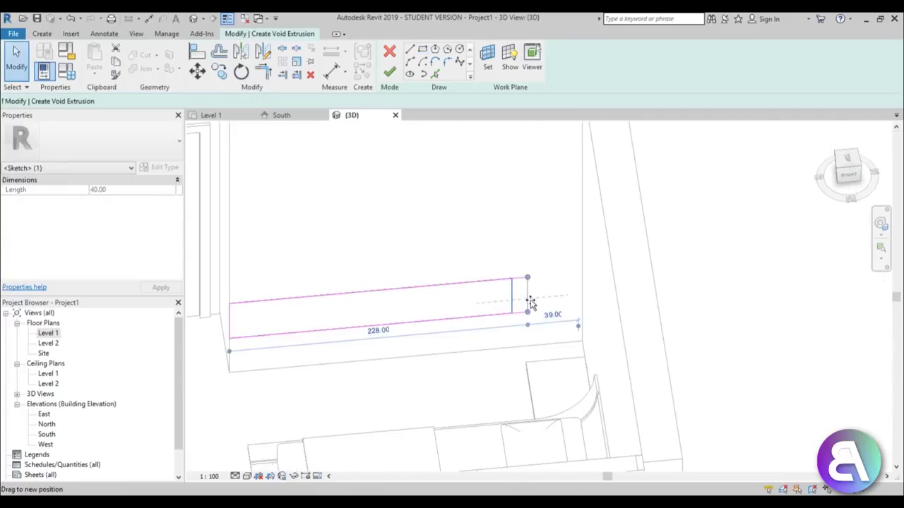
key("Escape")
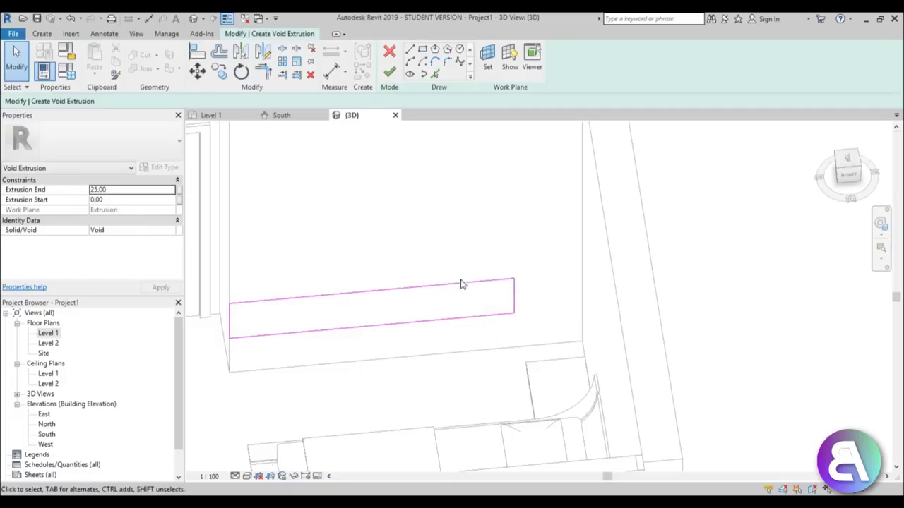
- Set the void rectangle's lower edge 60 cm above the cabinet's base
left_click(421, 322)
mouse_move(375, 357)
middle_mouse_down("shift")
mouse_move(282, 292)
mouse_move(321, 286)
middle_mouse_up("shift")
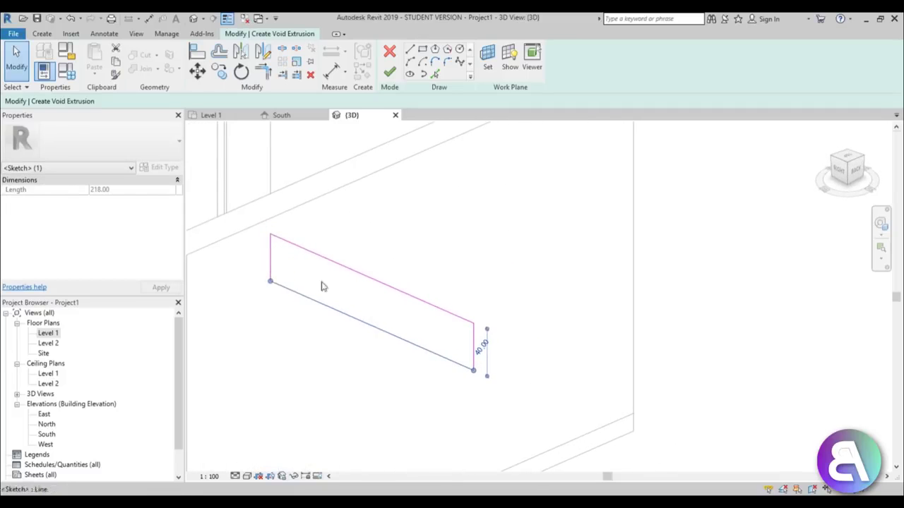
mouse_move(521, 435)
left_mouse_down()
mouse_move(535, 459)
mouse_move(510, 428)
left_mouse_up()
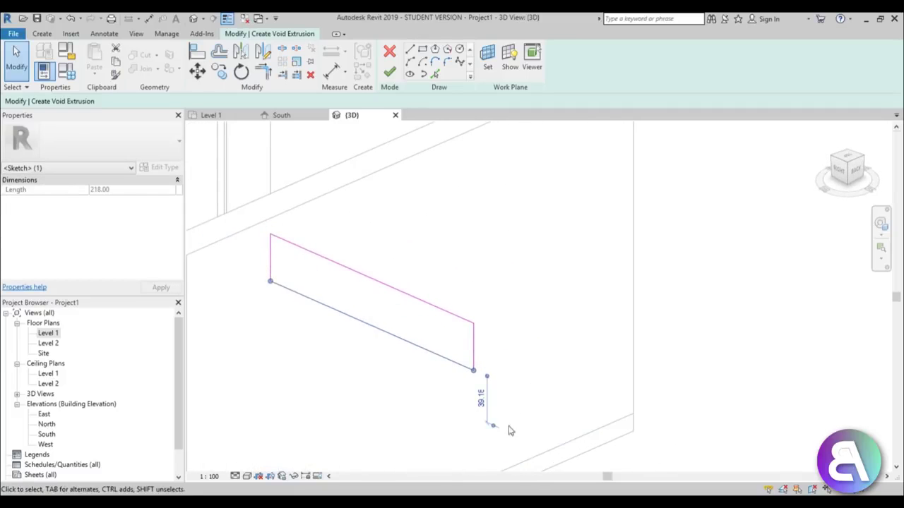
left_click(477, 399)
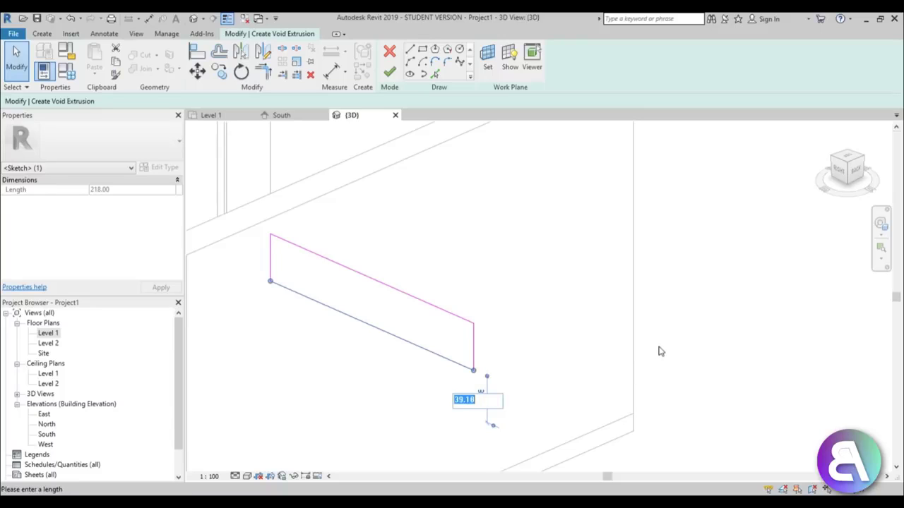
type("60")
key("Return")
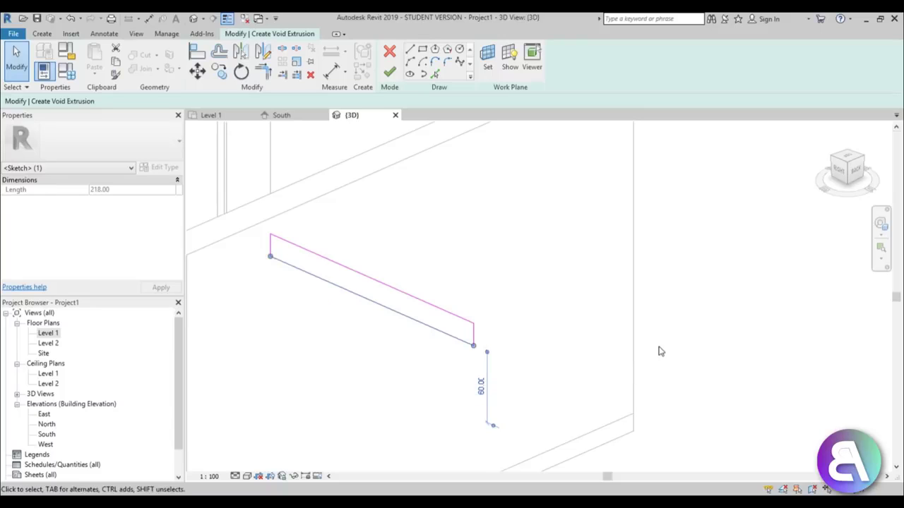
- Reposition the void rectangle's upper edge to make the rectangle 40 cm high
left_click(443, 309)
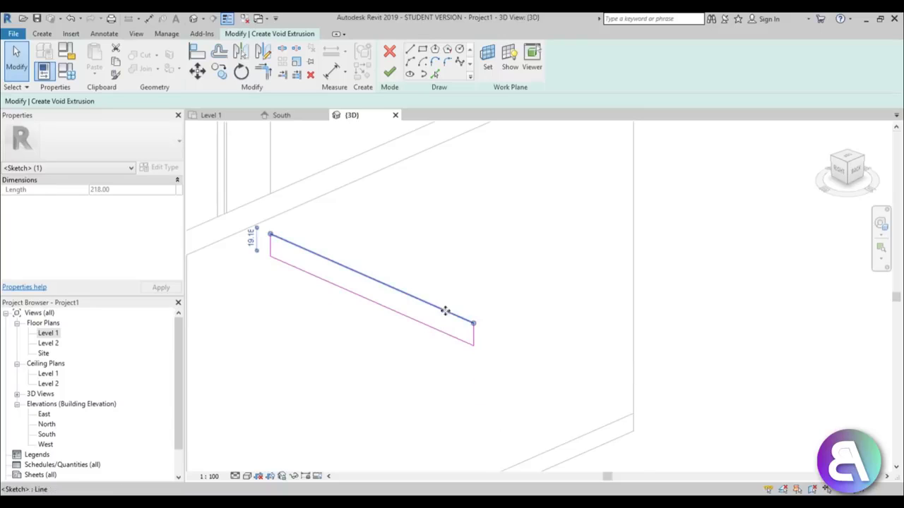
key("Return")
left_click(523, 230)
- Finish the void extrusion and extend its depth further into the cabinet toward the door wall
scroll(494, 225, "down", 1)
mouse_move(493, 225)
middle_mouse_down("shift")
mouse_move(654, 276)
mouse_move(502, 278)
mouse_move(515, 281)
mouse_move(498, 233)
middle_mouse_up("shift")
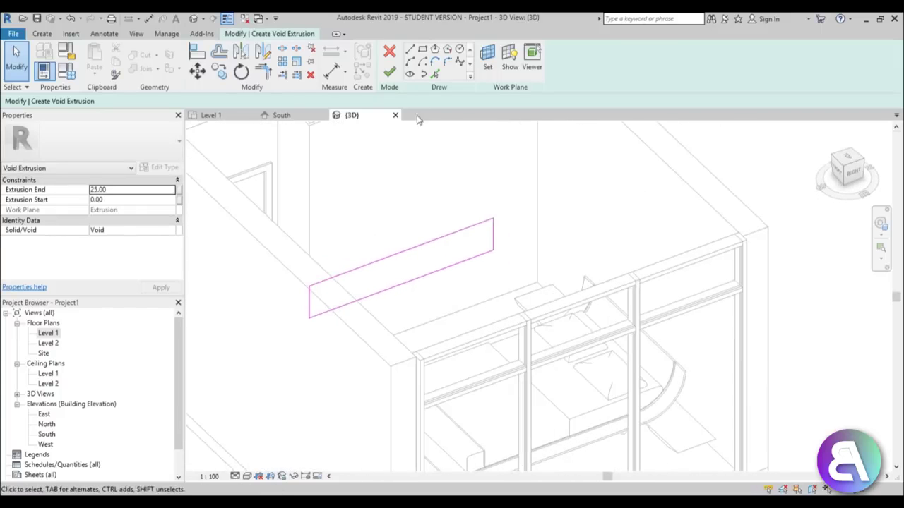
left_click(389, 71)
scroll(380, 256, "up", 3)
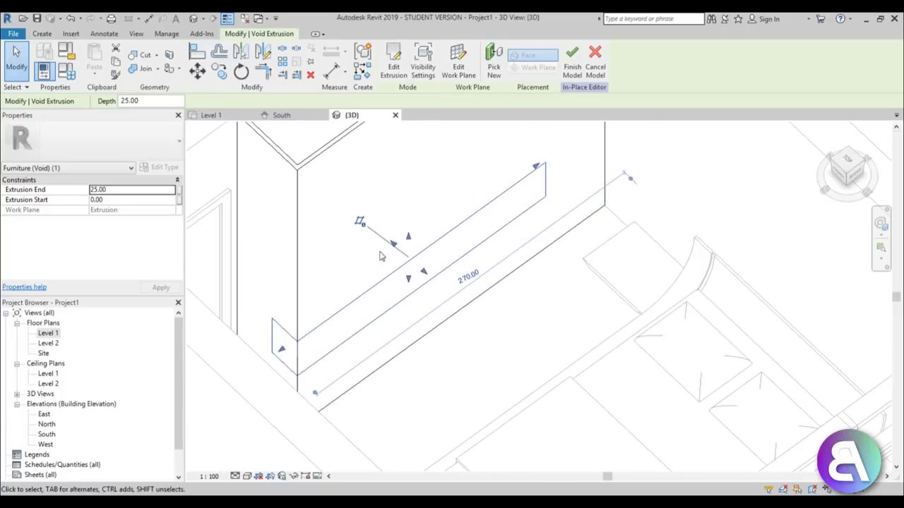
left_click_drag(380, 256, 365, 218)
left_click(117, 189)
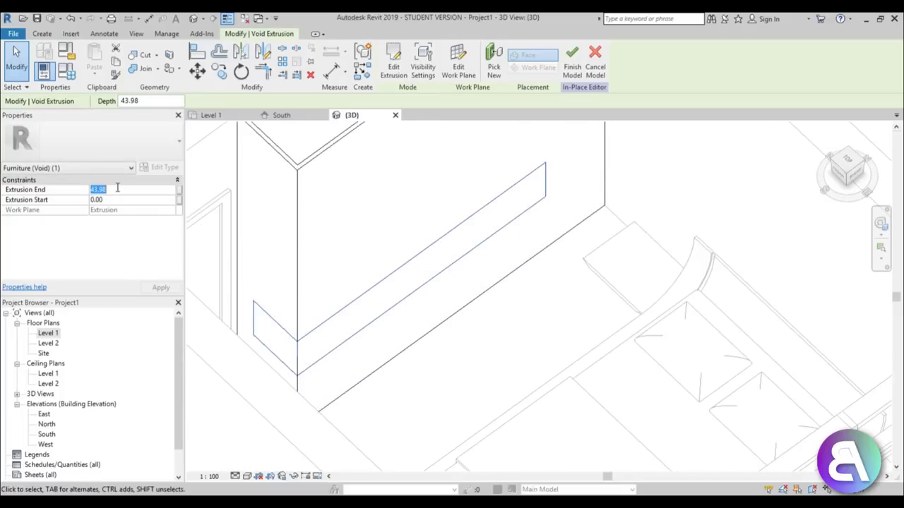
left_click(364, 258)
- Start a new extrusion on the cabinet's front face and sketch a 218 by 40 cm rectangle matching the void opening's outline
scroll(345, 254, "down", 2)
middle_click_drag(345, 254, 288, 256, "shift")
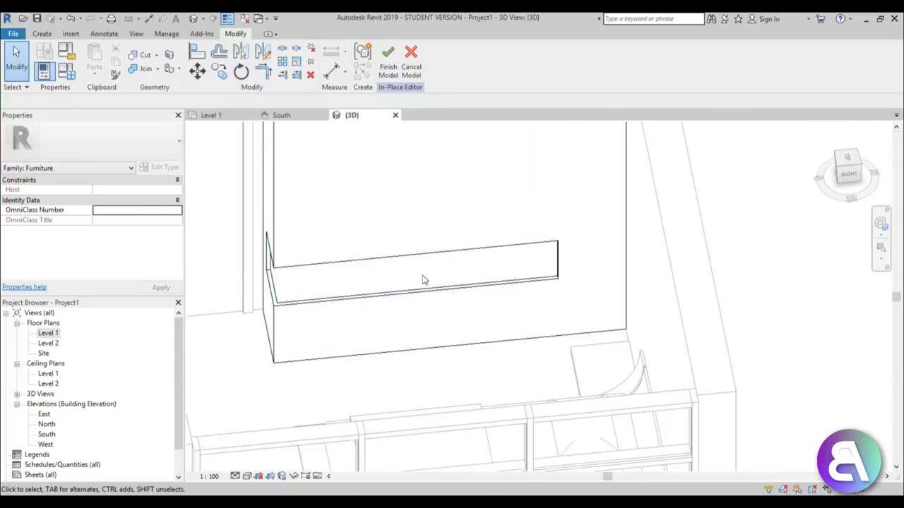
scroll(371, 210, "down", 2)
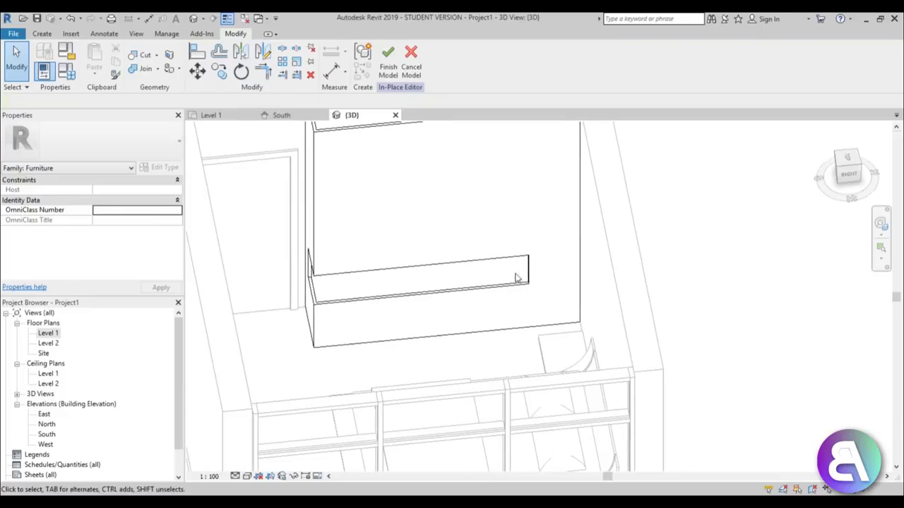
scroll(305, 274, "up", 2)
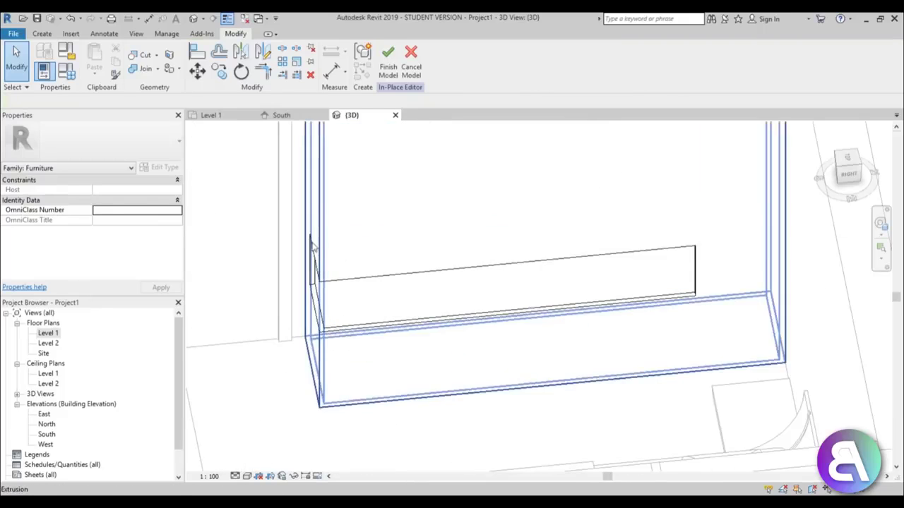
left_click(42, 34)
left_click(96, 62)
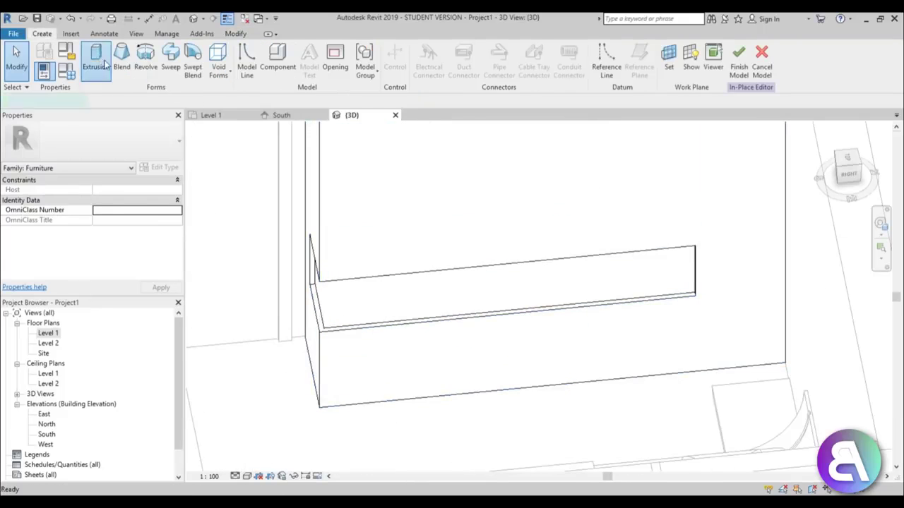
left_click(486, 59)
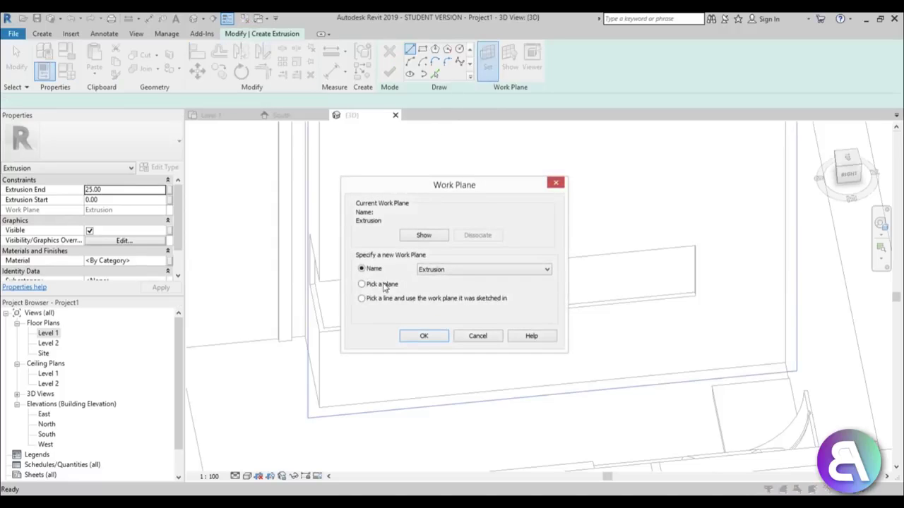
left_click(424, 336)
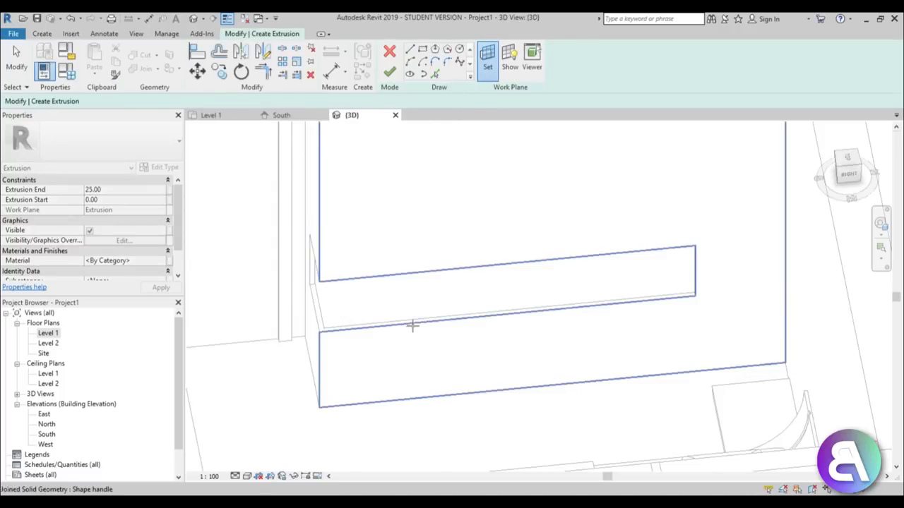
left_click(412, 325)
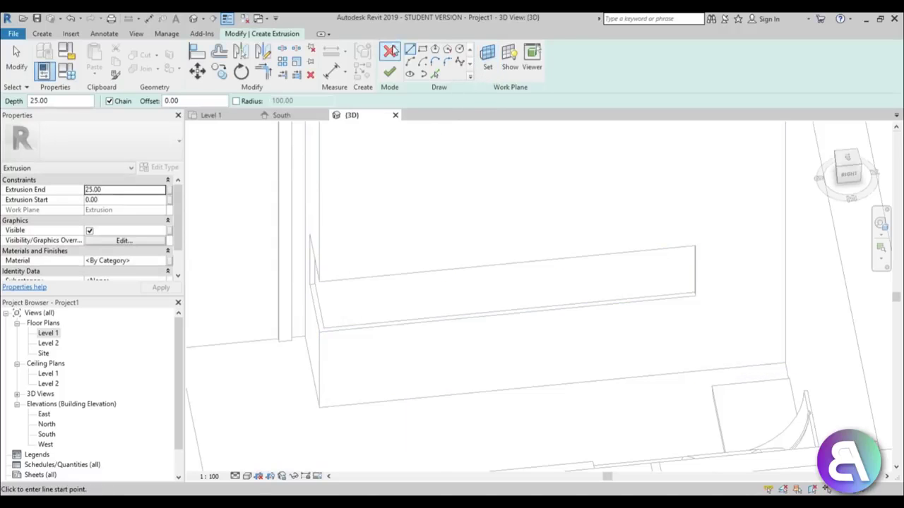
left_click(695, 249)
left_click(319, 330)
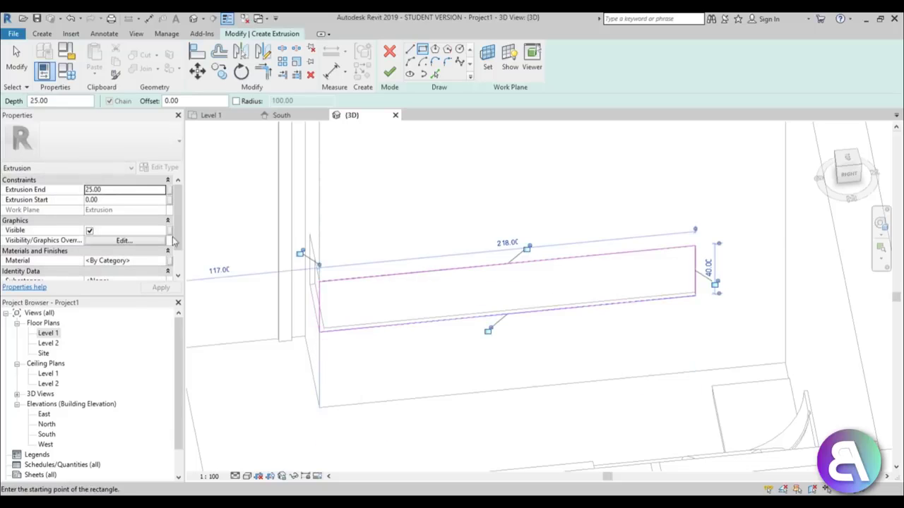
- Move the extrusion rectangle's edge on the door side 5 cm beyond the cabinet's side
left_click(16, 57)
scroll(333, 306, "up", 3)
left_click(326, 304)
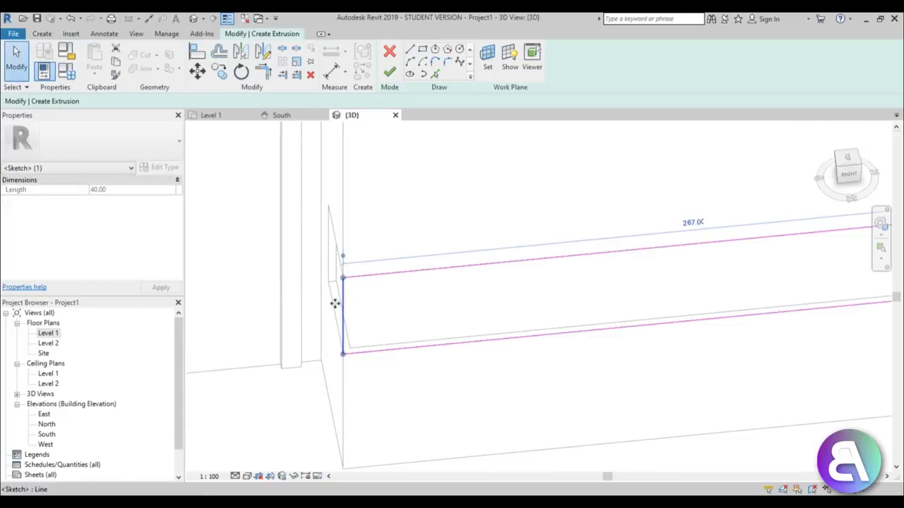
scroll(326, 304, "down", 3)
scroll(338, 267, "up", 3)
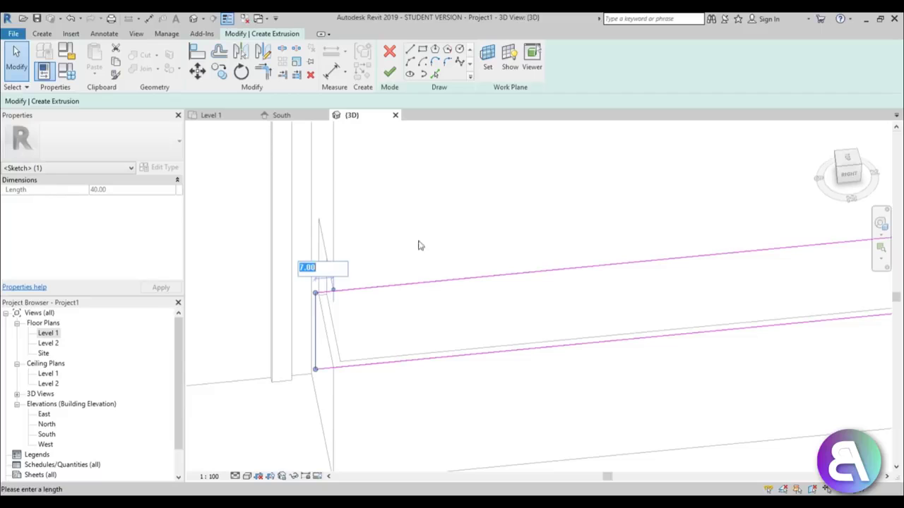
type("5")
key("Return")
key("Escape")
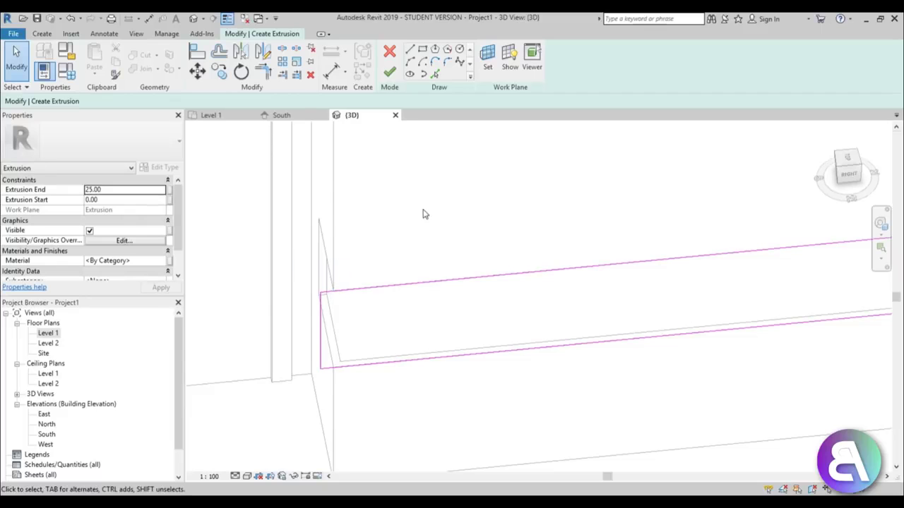
- Finish the extrusion, stretch its start back to -40 cm into the cabinet and shorten how far its end projects from the front
left_click(389, 72)
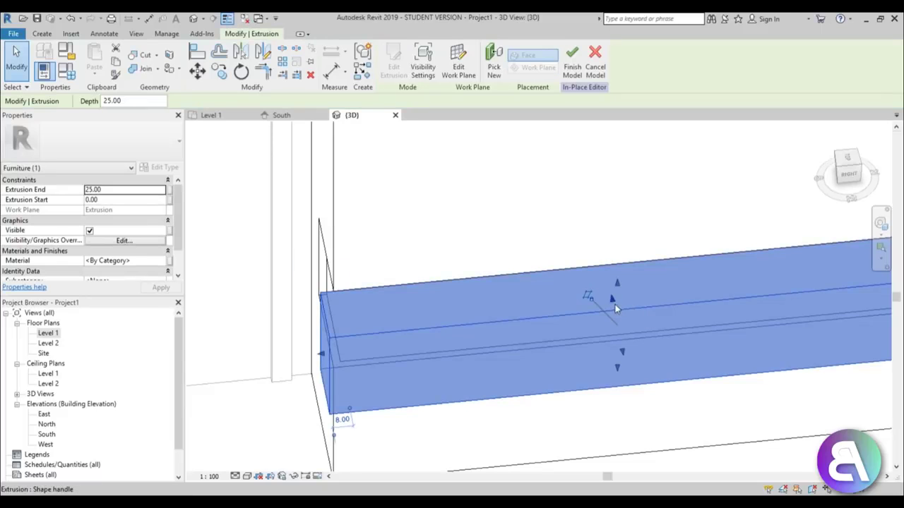
left_click_drag(531, 272, 577, 223)
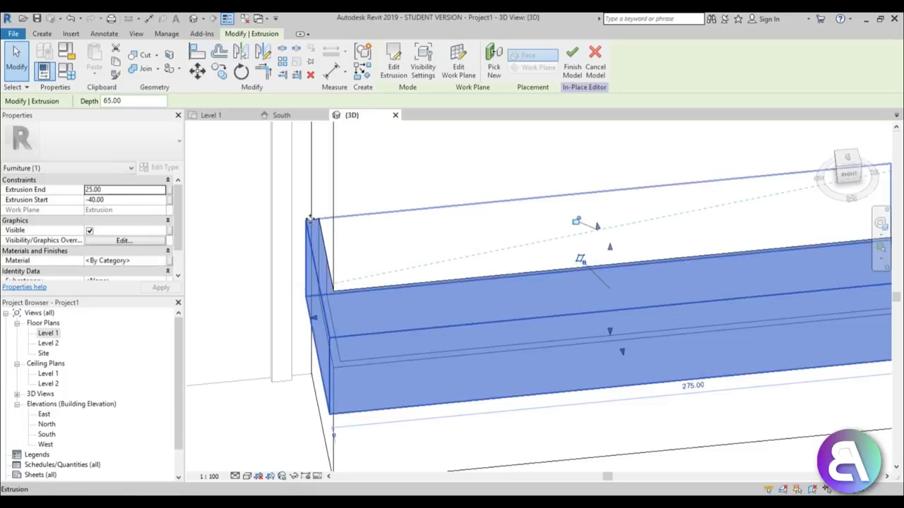
left_click(122, 189)
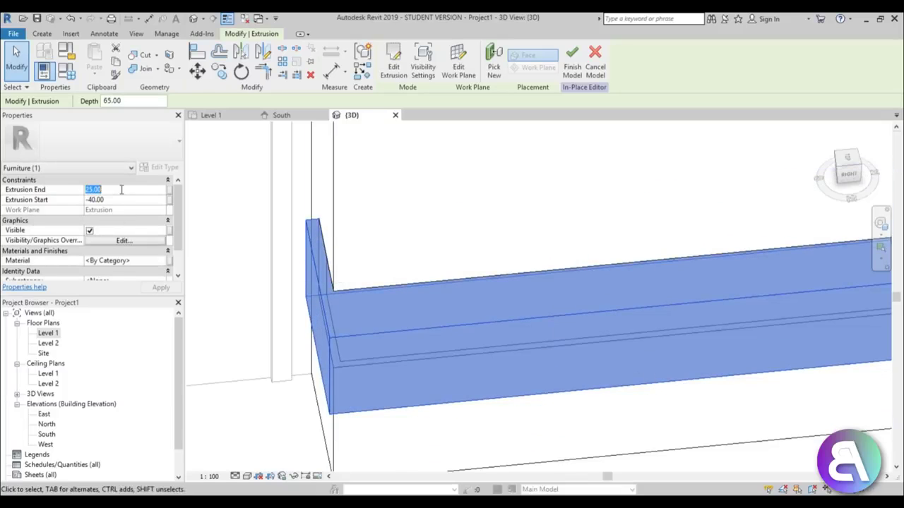
left_click(432, 230)
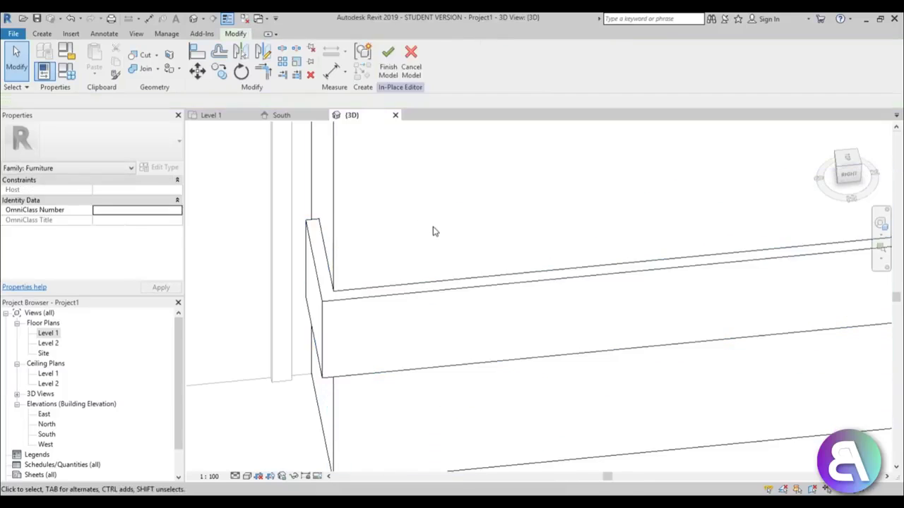
- Start a void extrusion on the protruding box's front face and sketch a rectangle offset 4 cm inside the face's outline
middle_click_drag(432, 230, 384, 307, "shift")
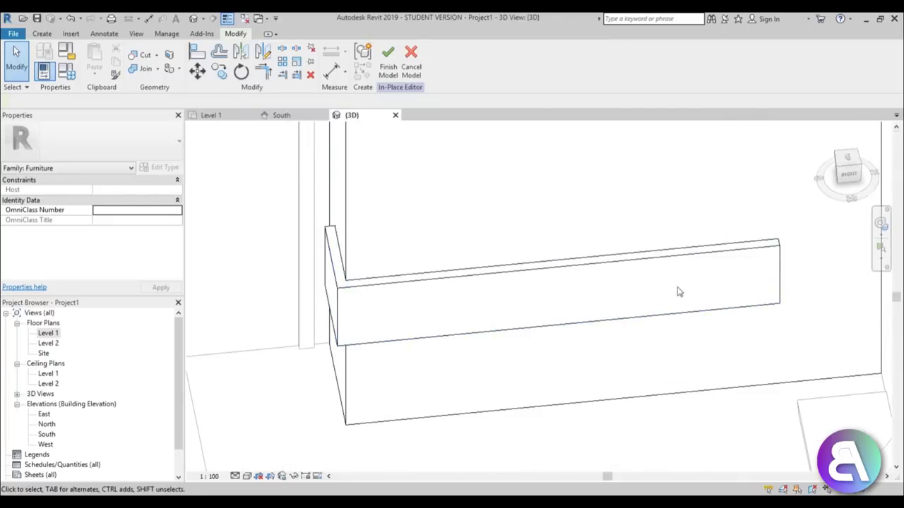
left_click(42, 33)
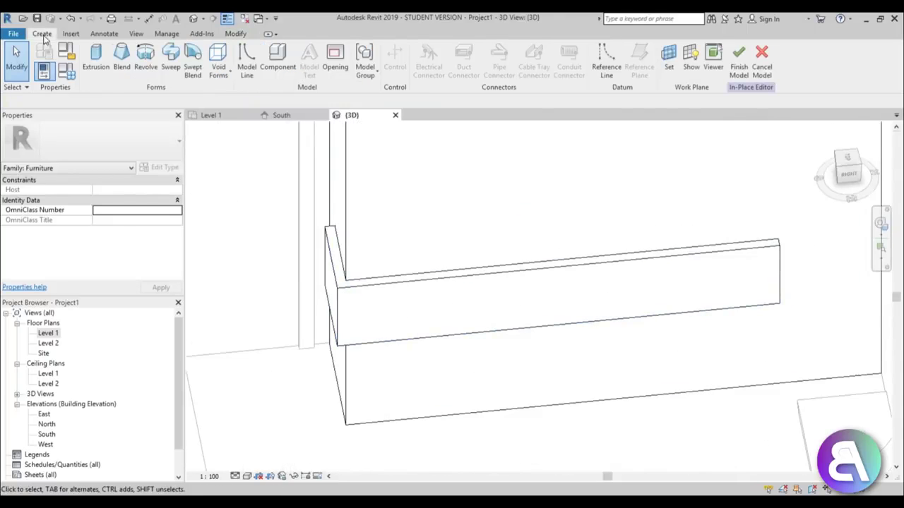
left_click(219, 62)
left_click(233, 93)
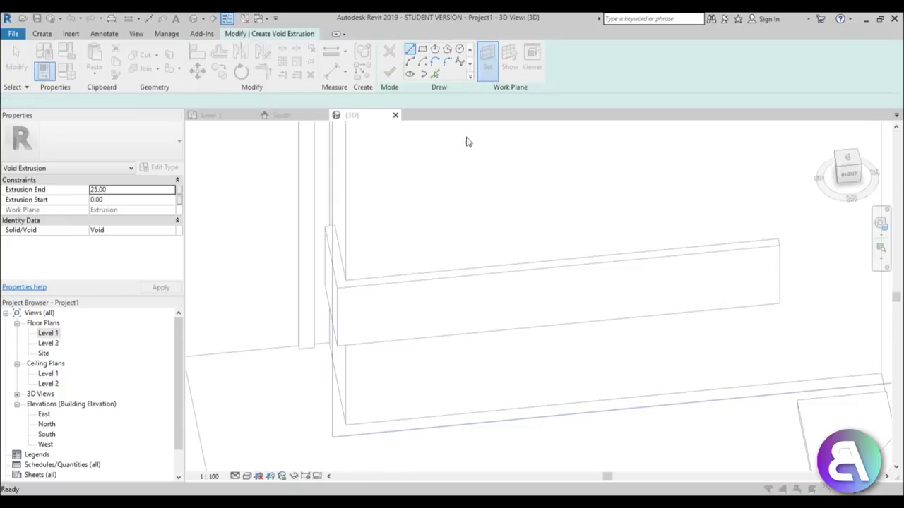
left_click(429, 336)
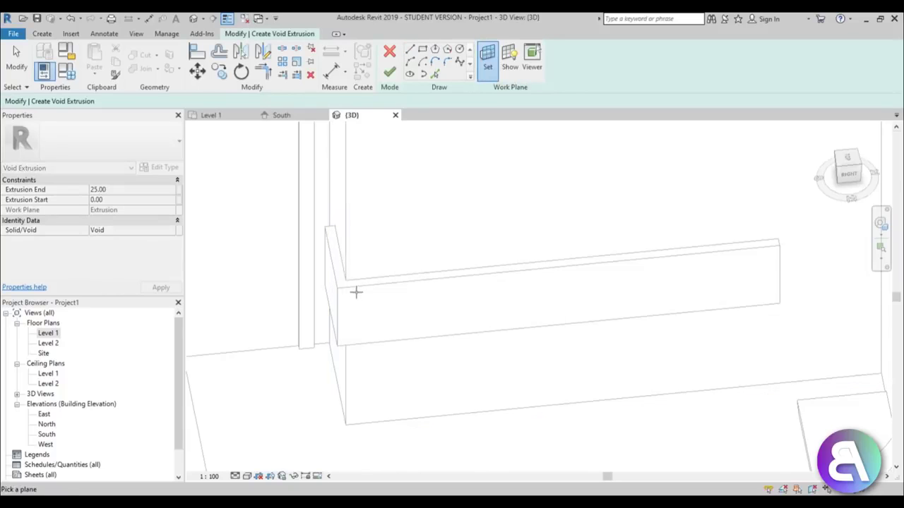
left_click(355, 289)
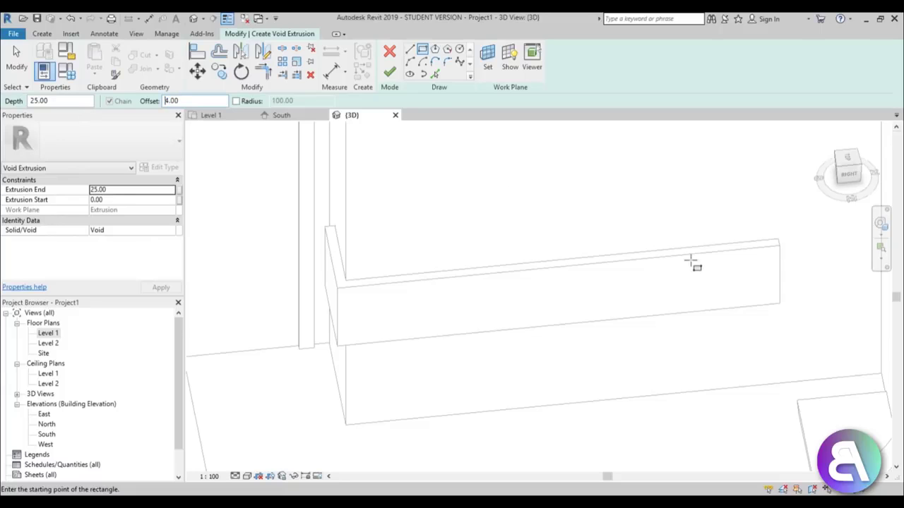
left_click(779, 244)
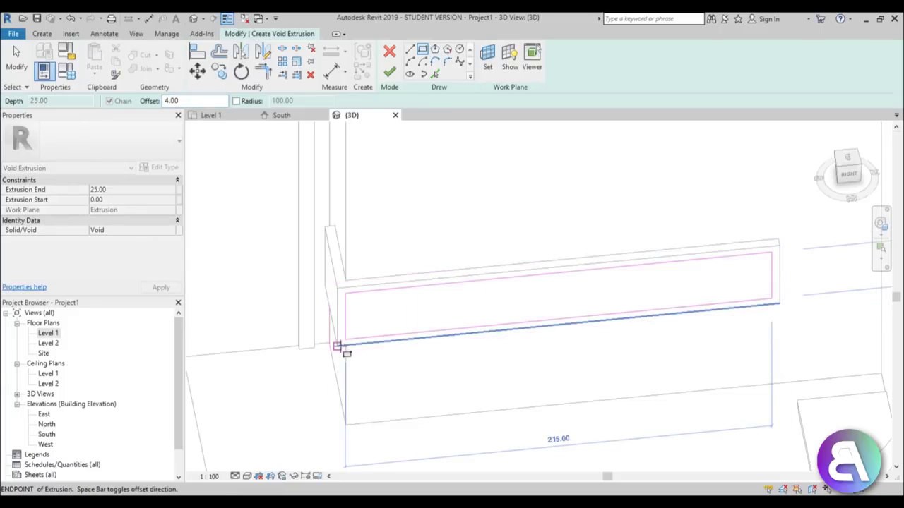
left_click(337, 346)
- Align the void rectangle's short edge on the door side with the box's outer side face
left_click(19, 62)
scroll(313, 346, "up", 2)
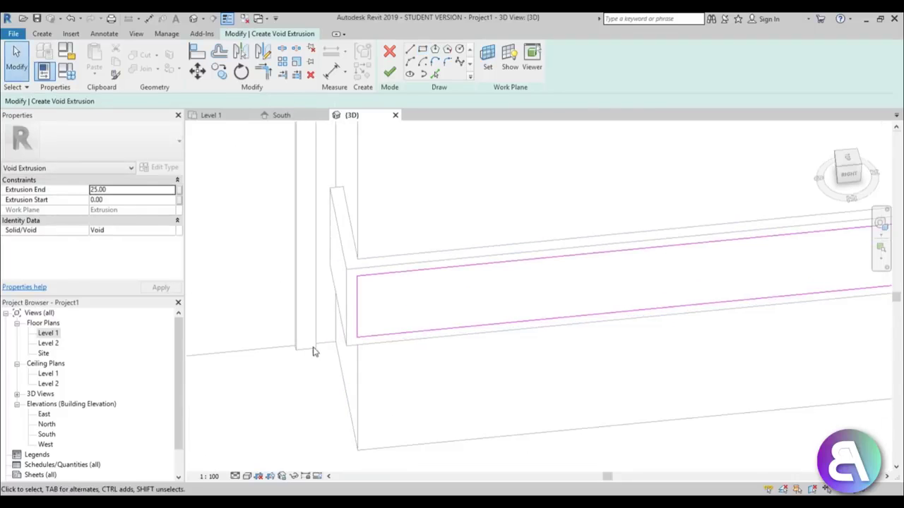
key("l")
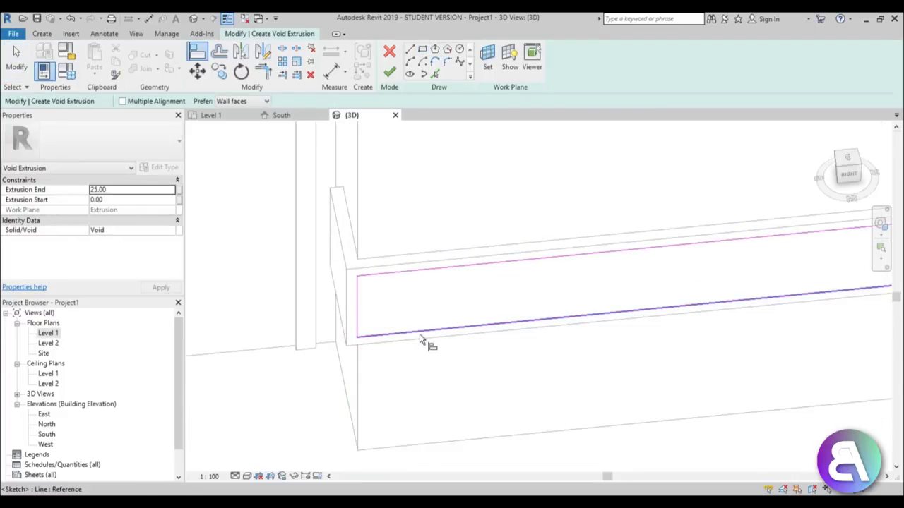
left_click(357, 314)
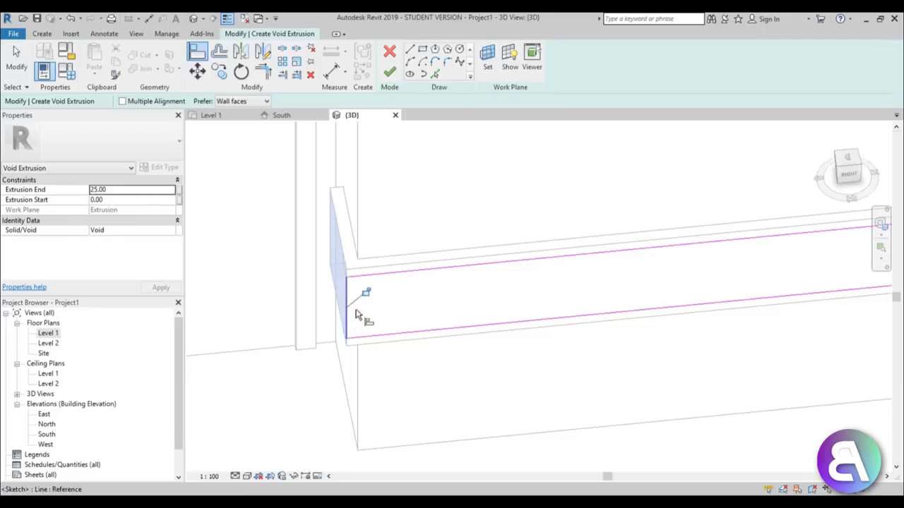
key("Escape")
- Finish the void extrusion and adjust its end depth to hollow the box into an open shelf, viewing it from several sides
left_click(391, 73)
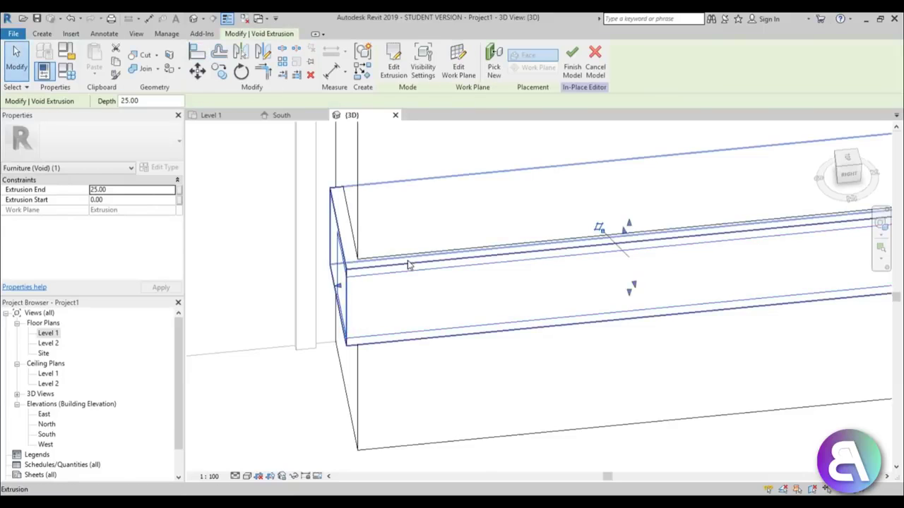
left_click(128, 190)
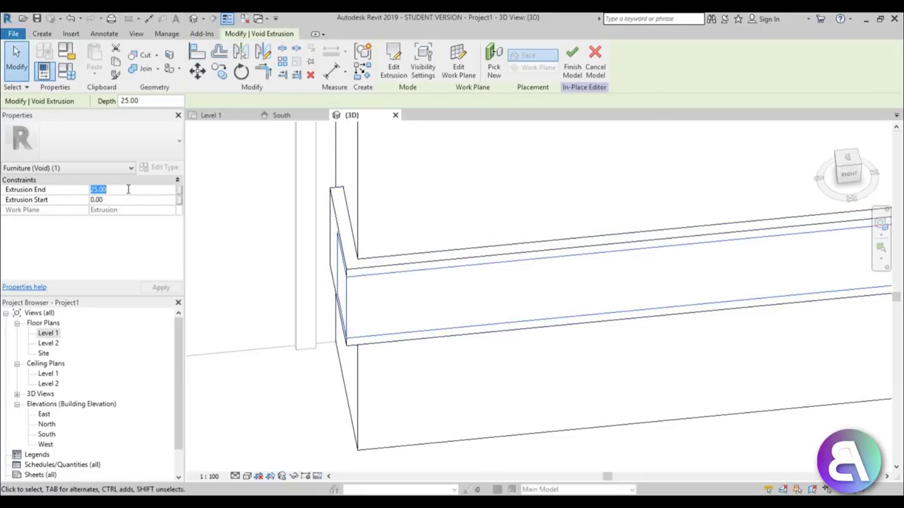
key("Escape")
middle_click_drag(435, 170, 579, 371, "shift")
scroll(397, 264, "up", 5)
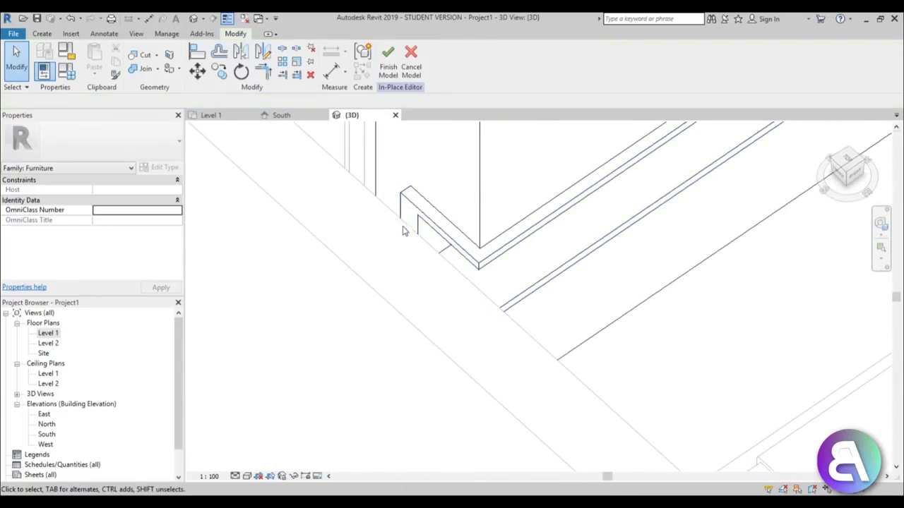
middle_click_drag(403, 228, 438, 219, "shift")
left_click(476, 239)
key("Escape")
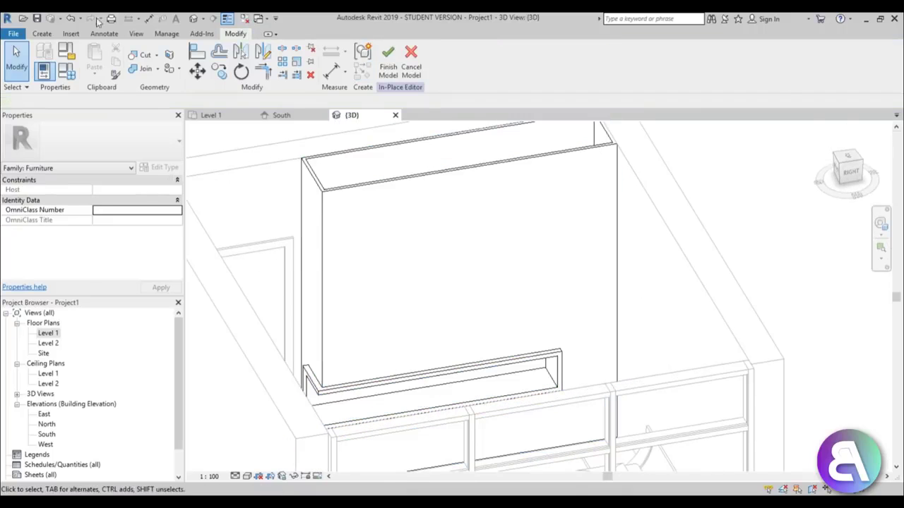
- Start another void extrusion and set its work plane to the cabinet's large front face
left_click(43, 34)
left_click(217, 56)
left_click(237, 92)
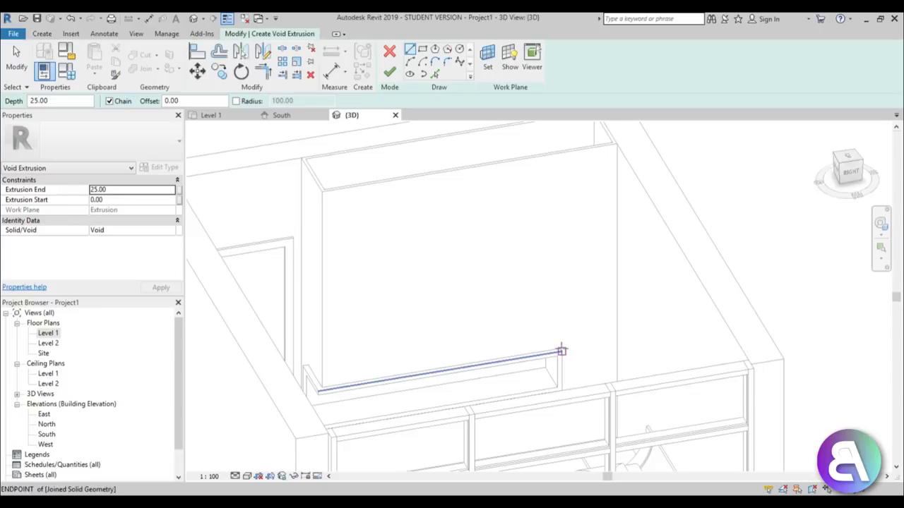
scroll(560, 348, "up", 3)
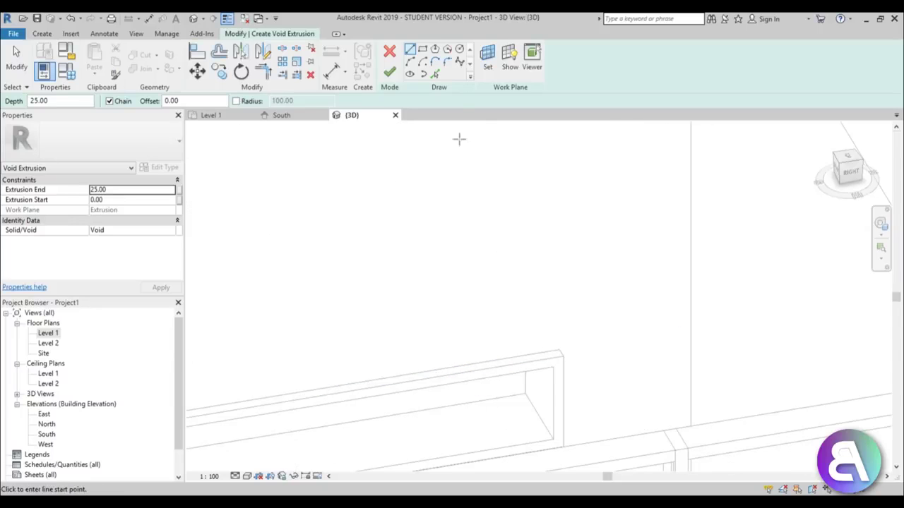
left_click(487, 70)
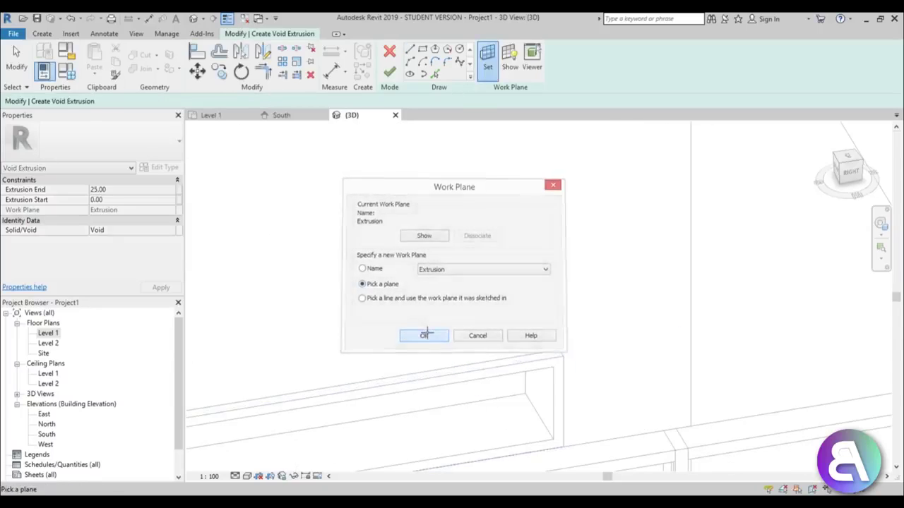
left_click(426, 336)
scroll(318, 225, "down", 2)
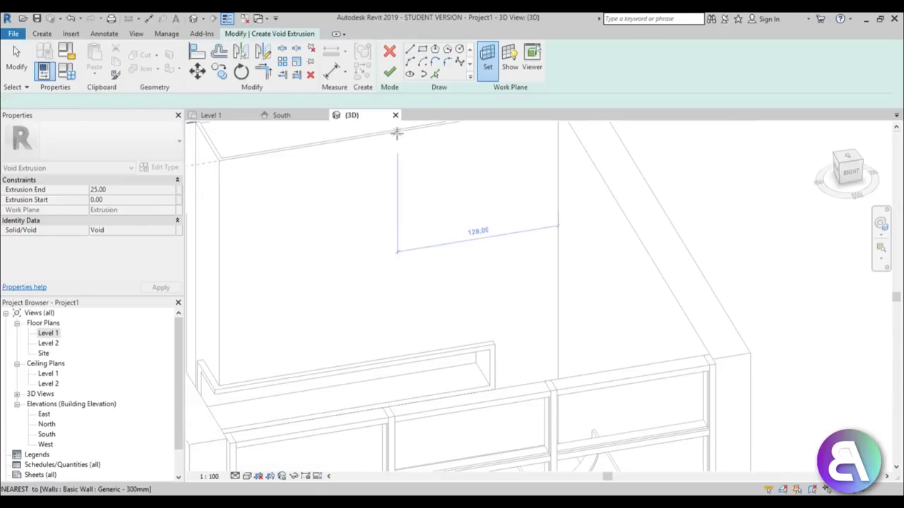
left_click(397, 136)
- Sketch a vertical line from the open shelf's upper corner away from the door up to the cabinet's top edge
scroll(509, 308, "up", 3)
left_click(475, 376)
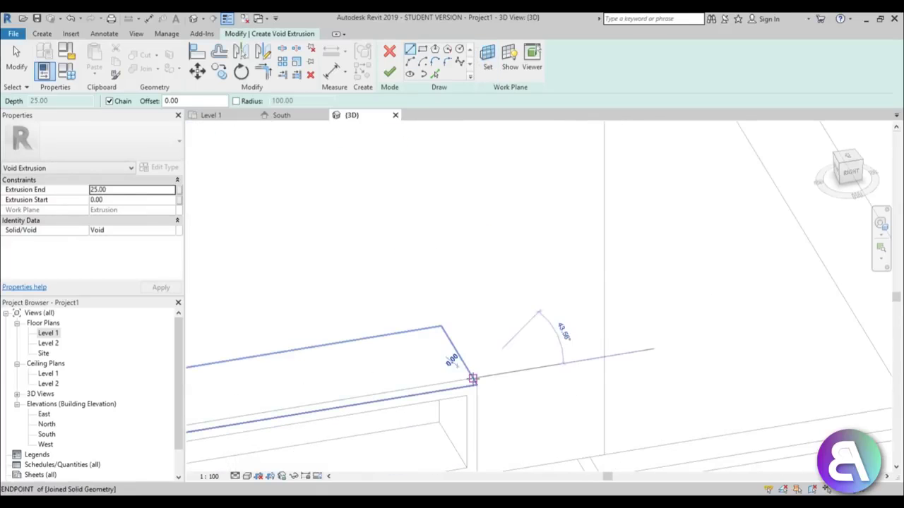
scroll(472, 377, "down", 2)
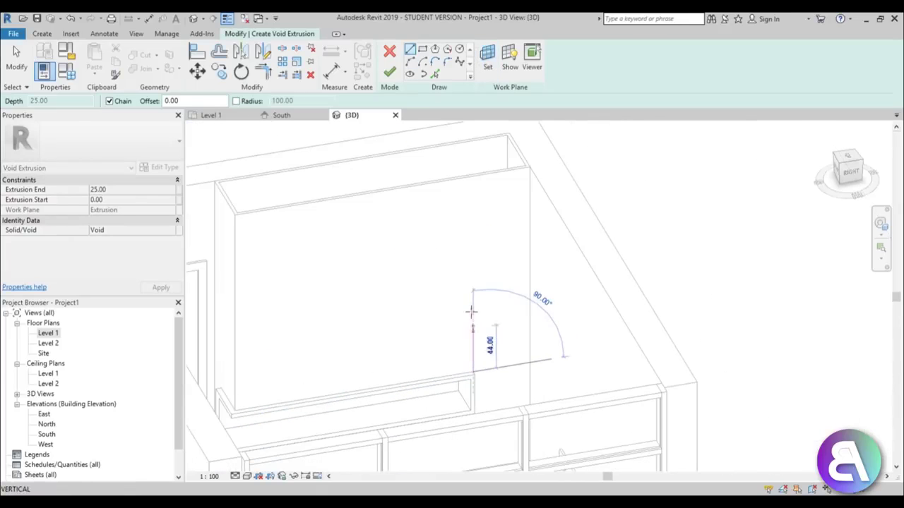
left_click(472, 177)
scroll(452, 244, "down", 2)
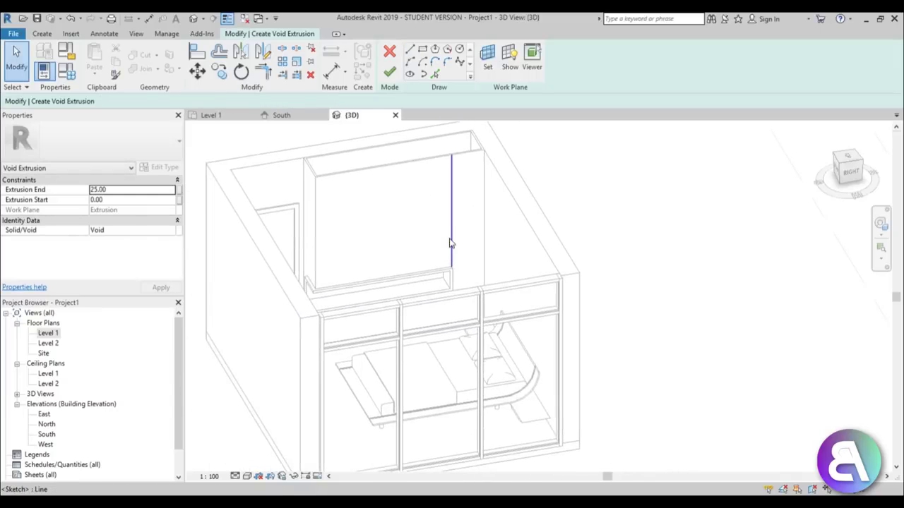
- Stretch the vertical line's lower end down to the cabinet's base, making it 300 cm long
key("Escape")
key("Escape")
left_click(452, 246)
scroll(451, 247, "up", 2)
mouse_move(451, 251)
left_mouse_down()
mouse_move(448, 345)
mouse_move(448, 325)
left_mouse_up()
mouse_move(450, 368)
middle_mouse_down("shift")
mouse_move(454, 403)
mouse_move(452, 288)
mouse_move(378, 178)
middle_mouse_up("shift")
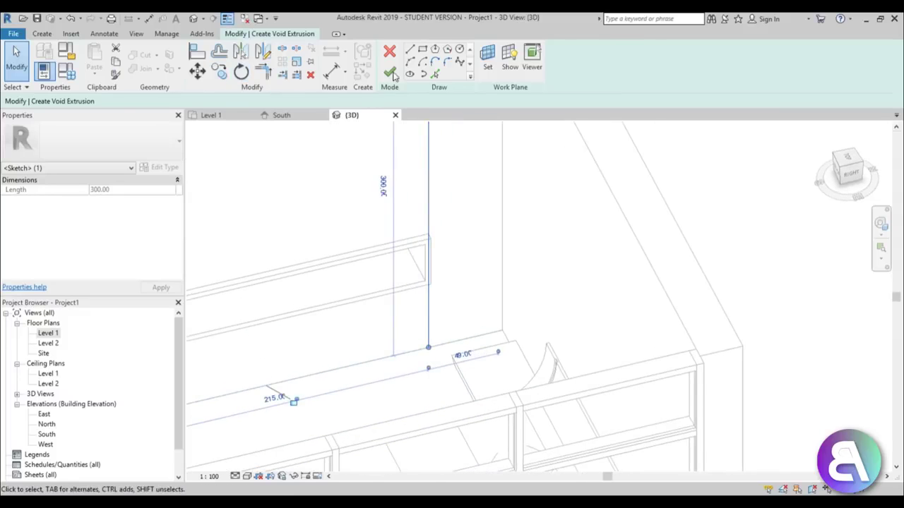
- Add a parallel vertical line to the void sketch with a 1 cm offset from the first one
left_click(435, 74)
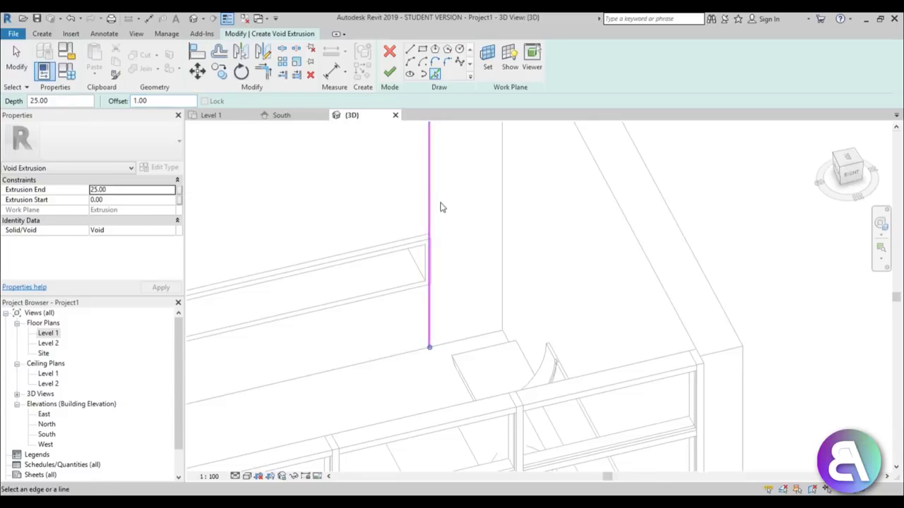
scroll(349, 358, "up", 10)
key("Escape")
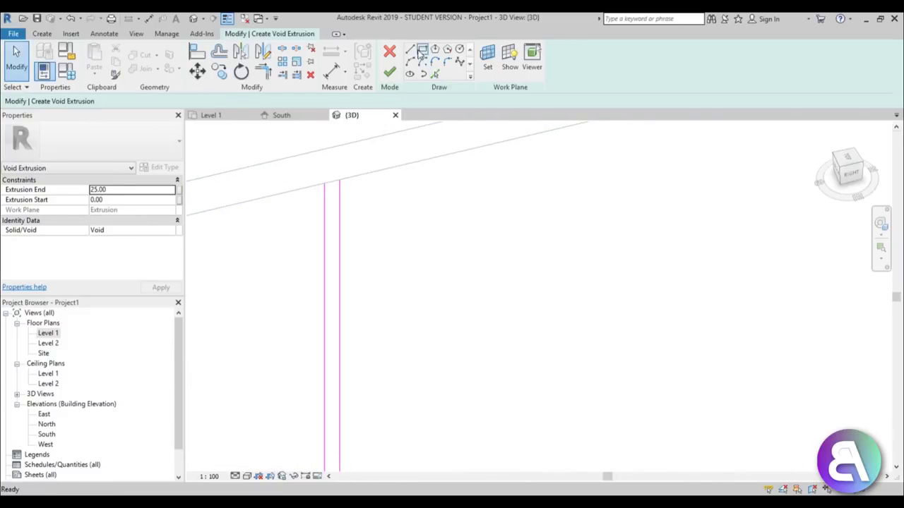
- Close the gap between the two vertical lines with a short line at the cabinet's top edge and trim the corner
left_click(410, 49)
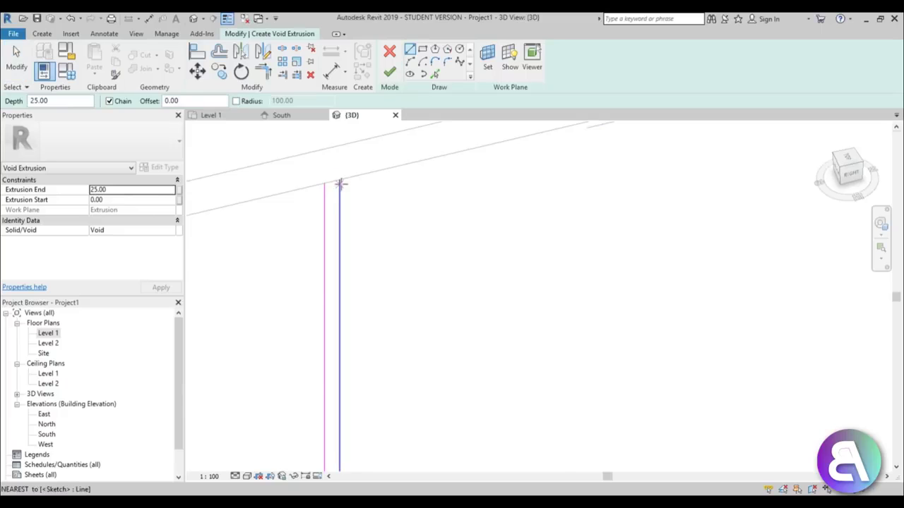
left_click(338, 178)
key("Escape")
key("Escape")
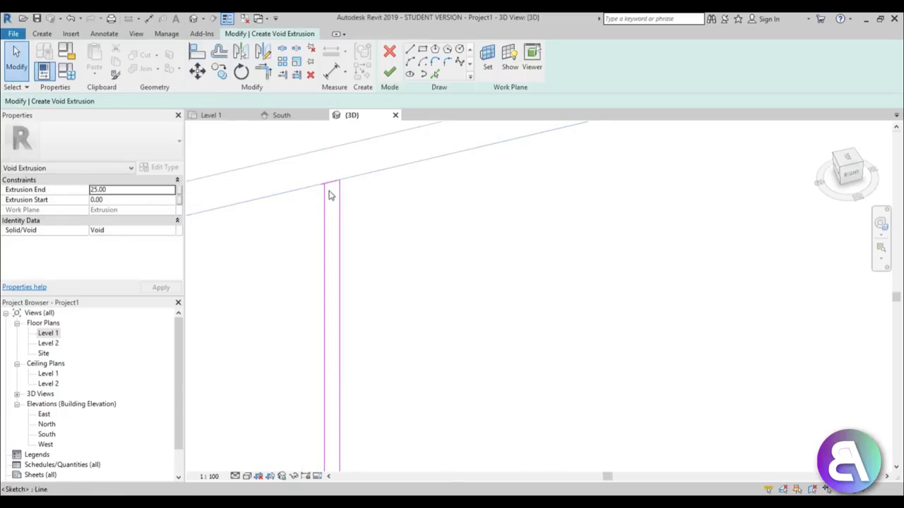
key("r")
left_click(330, 183)
left_click(325, 192)
scroll(304, 164, "down", 2)
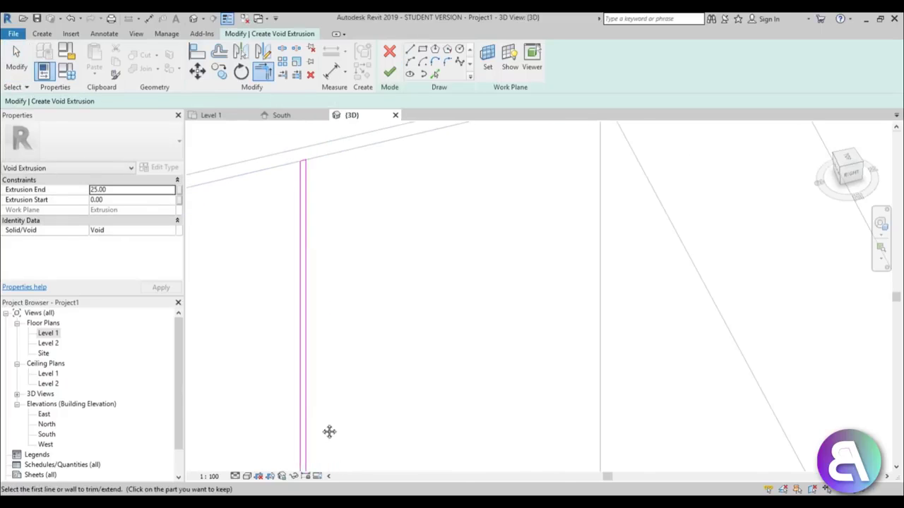
- Close the narrow groove outline with a short line between the two vertical lines at the cabinet's base
middle_click_drag(329, 432, 332, 170)
scroll(332, 171, "down", 1)
left_click(410, 49)
scroll(377, 129, "down", 2)
scroll(332, 287, "down", 1)
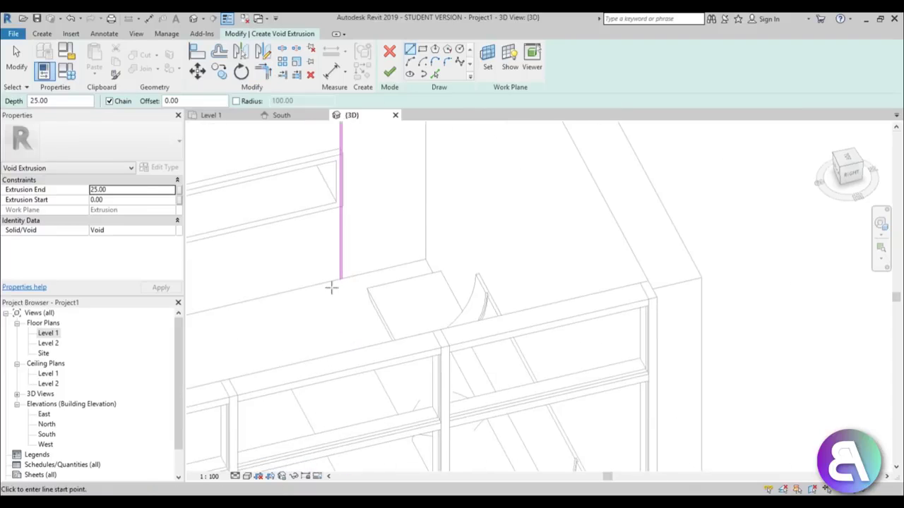
scroll(346, 269, "up", 3)
scroll(346, 269, "up", 2)
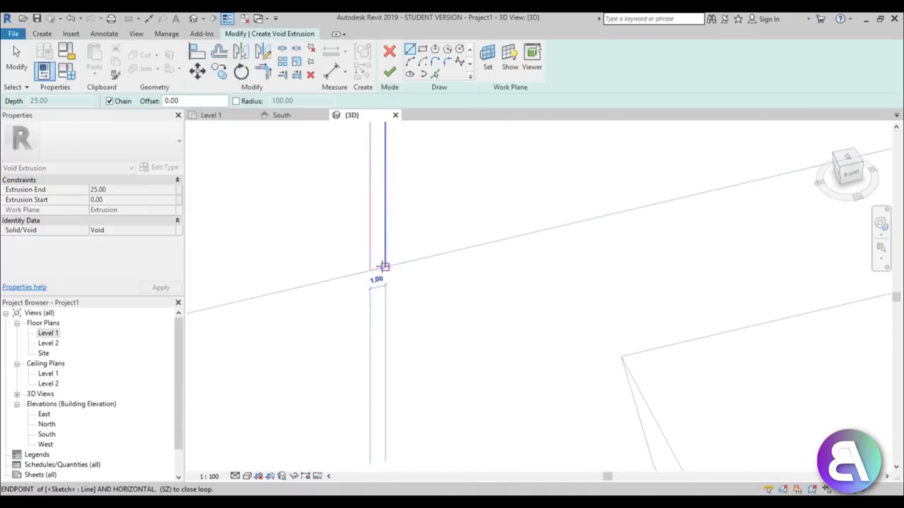
key("Escape")
scroll(432, 268, "down", 4)
scroll(424, 359, "up", 2)
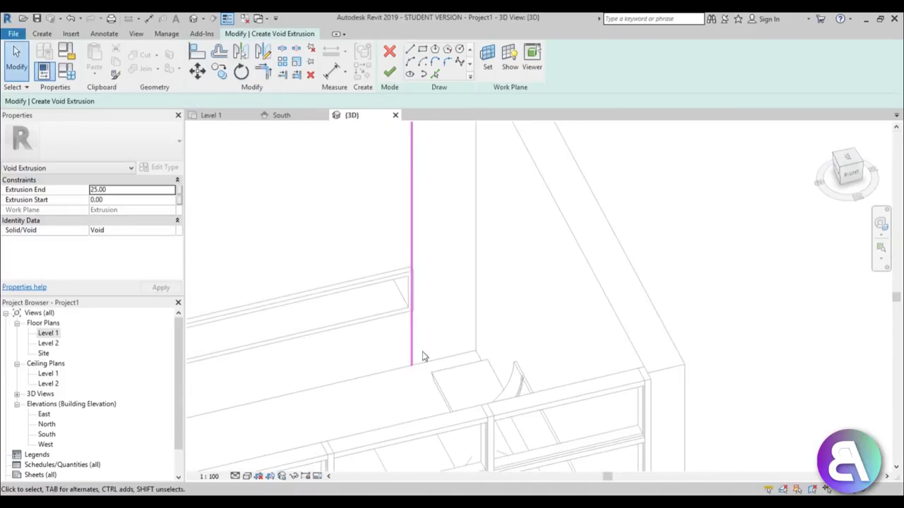
- Copy the closed groove outline 60 cm horizontally across the cabinet front towards the door
scroll(421, 272, "down", 1)
scroll(421, 272, "down", 1)
left_click(416, 269)
scroll(422, 307, "up", 2)
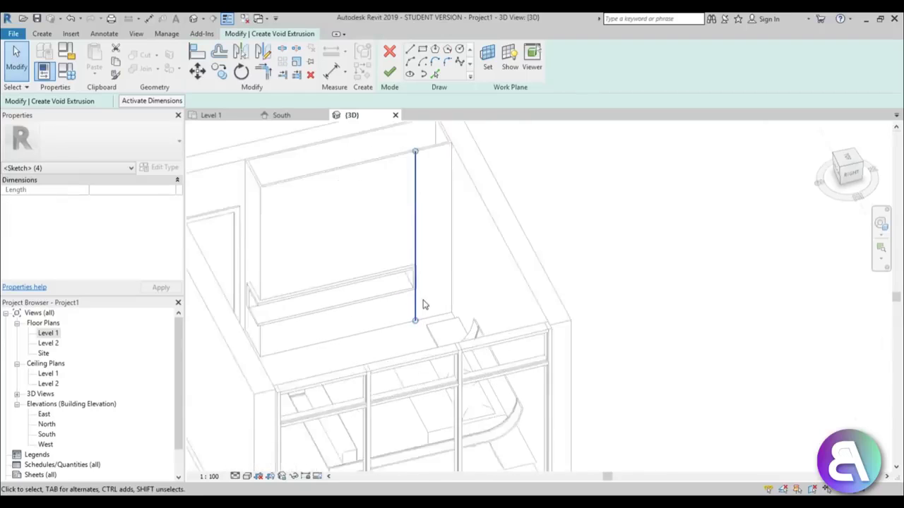
middle_click_drag(431, 327, 418, 333)
key("c")
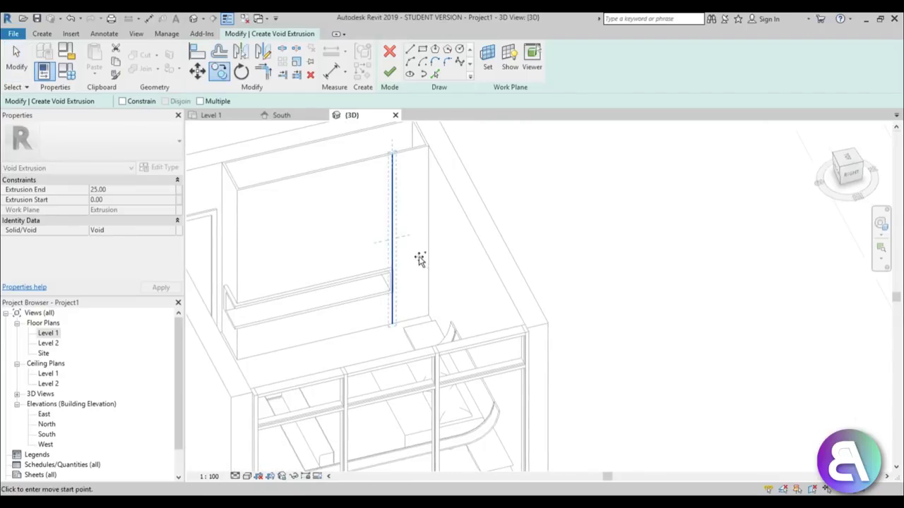
left_click(420, 258)
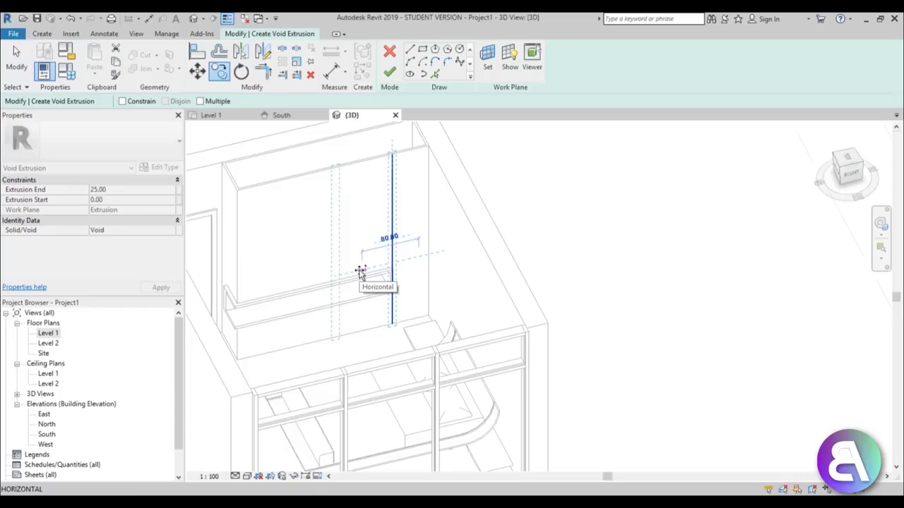
type("60")
key("Return")
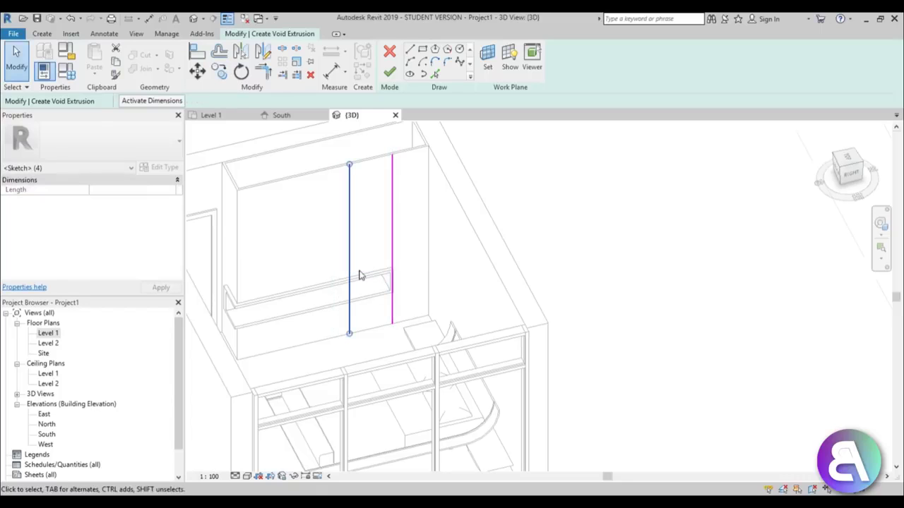
- Make two more copies of the groove outline towards the door at 60 cm spacing, using the multiple-copy option
left_click(222, 75)
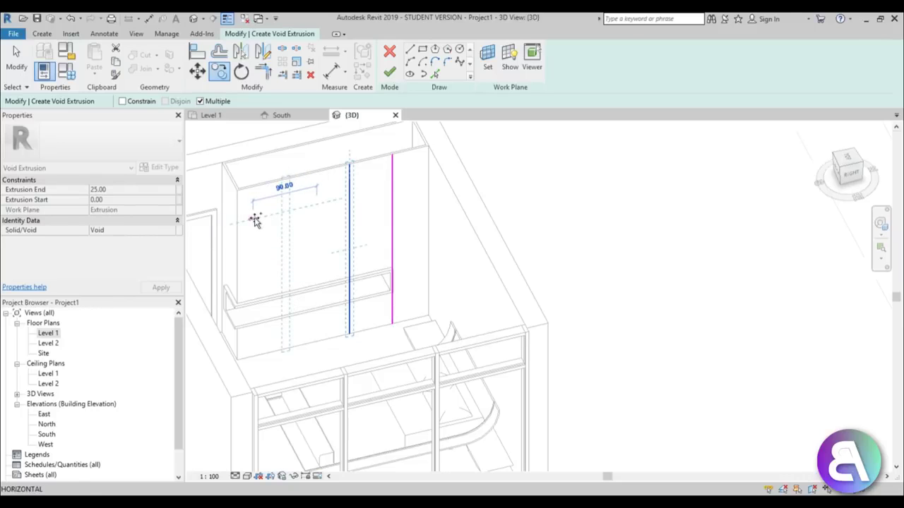
type("60")
key("Return")
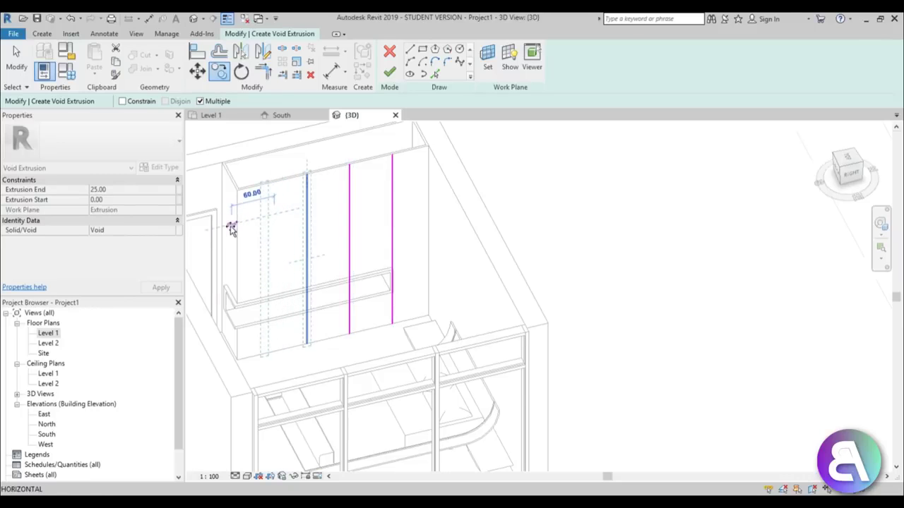
key("Escape")
key("Escape")
- Align the lower end of the groove nearest the door with the open shelf's upper edge, with Multiple Alignment enabled
mouse_move(285, 254)
middle_mouse_down("shift")
mouse_move(329, 282)
mouse_move(283, 263)
middle_mouse_up("shift")
scroll(278, 275, "up", 10)
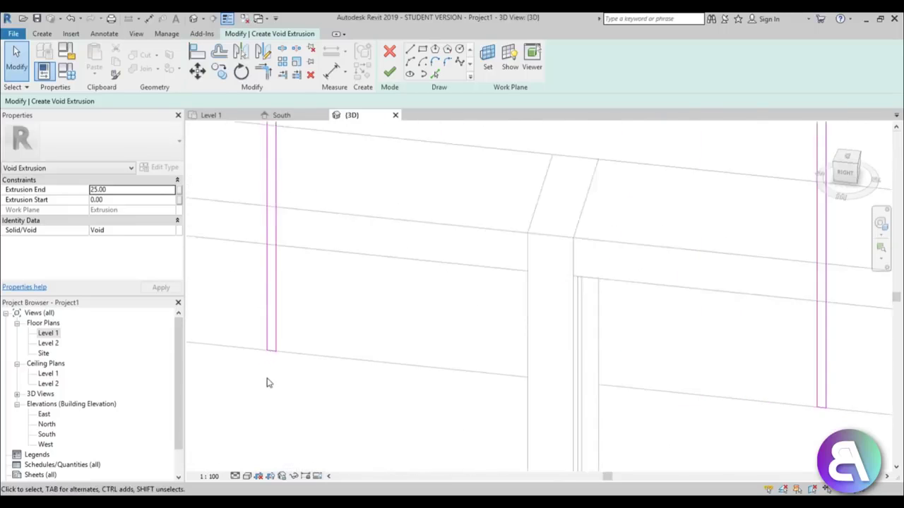
scroll(301, 385, "down", 4)
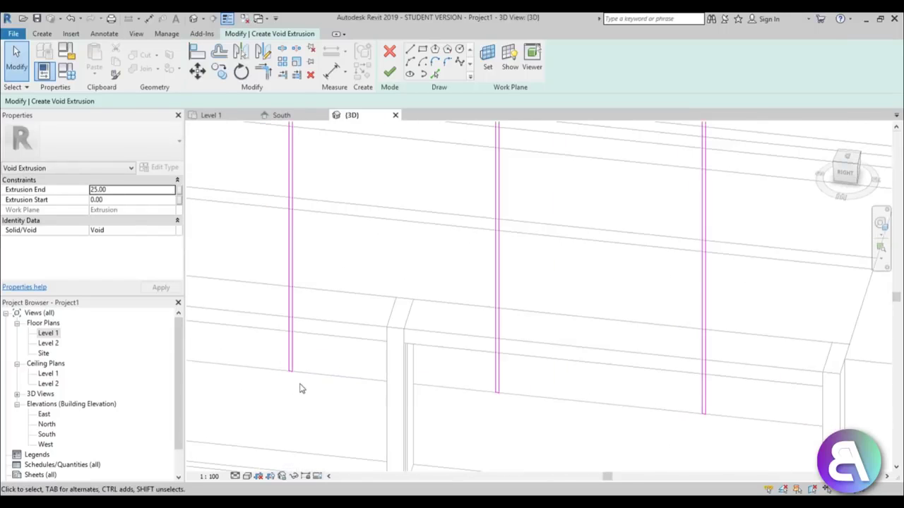
key("l")
scroll(300, 385, "down", 4)
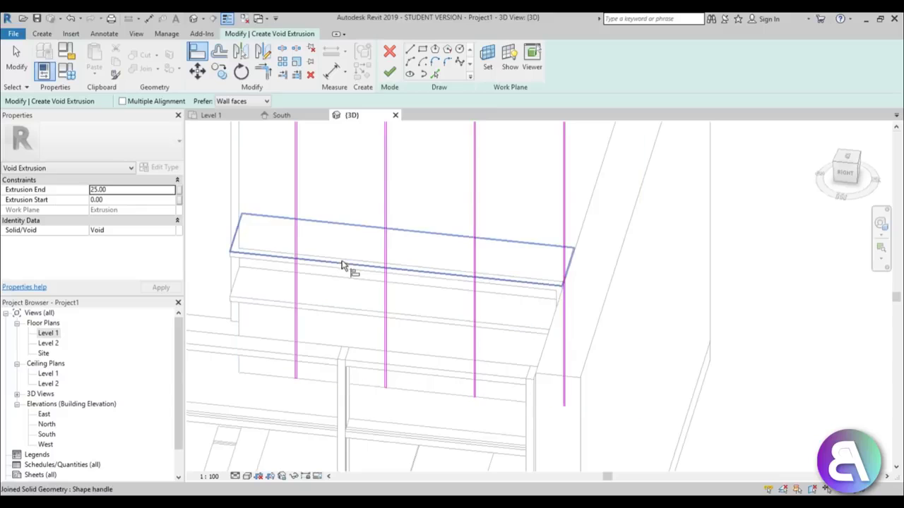
scroll(293, 381, "up", 4)
scroll(293, 382, "up", 4)
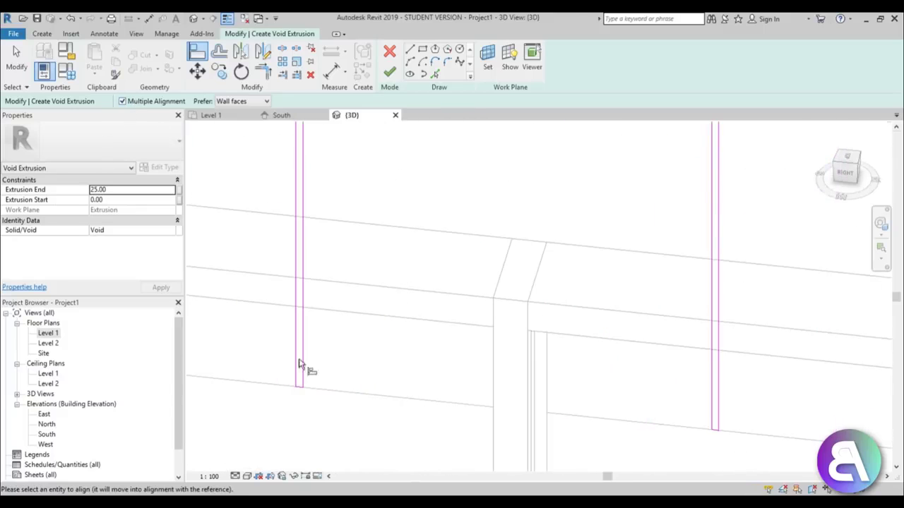
left_click(298, 393)
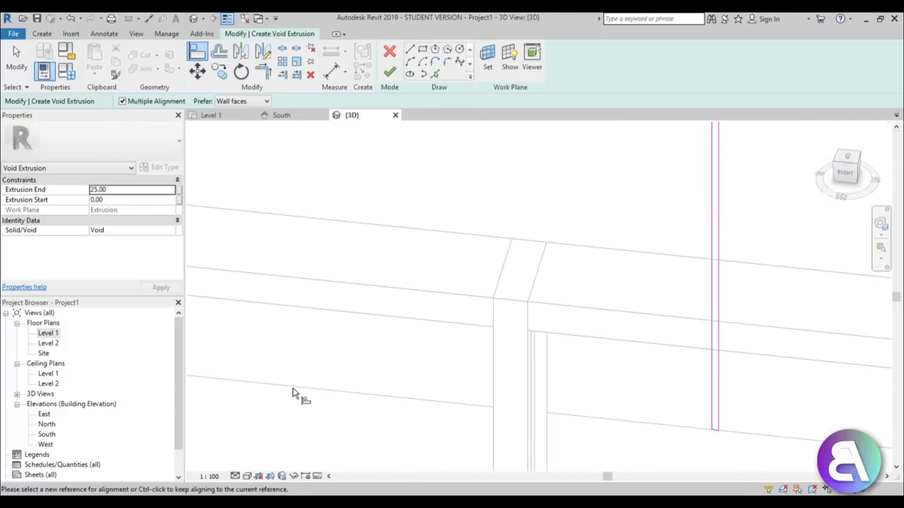
- Align the lower ends of the two middle grooves with the open shelf's upper edge
scroll(715, 434, "up", 3)
left_click(718, 434)
scroll(490, 402, "down", 3)
scroll(261, 370, "down", 3)
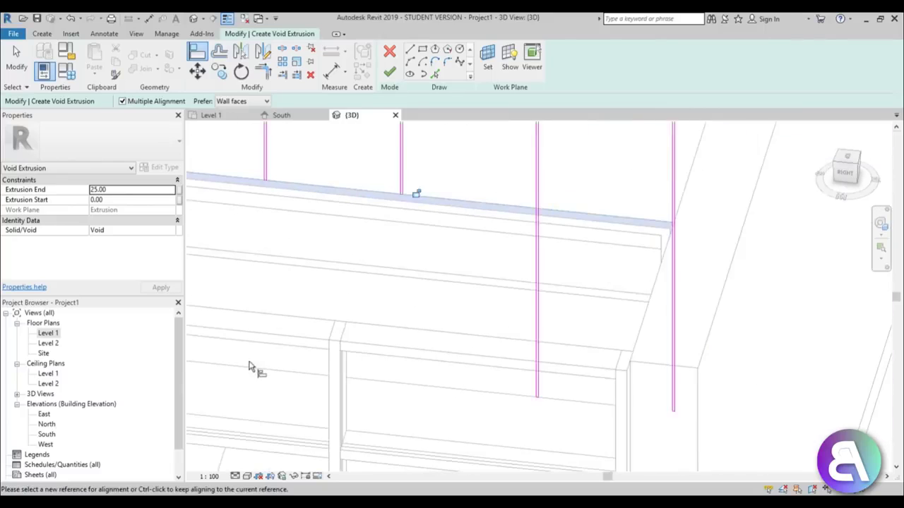
scroll(576, 434, "up", 3)
scroll(485, 350, "up", 2)
left_click(484, 353)
scroll(501, 395, "down", 4)
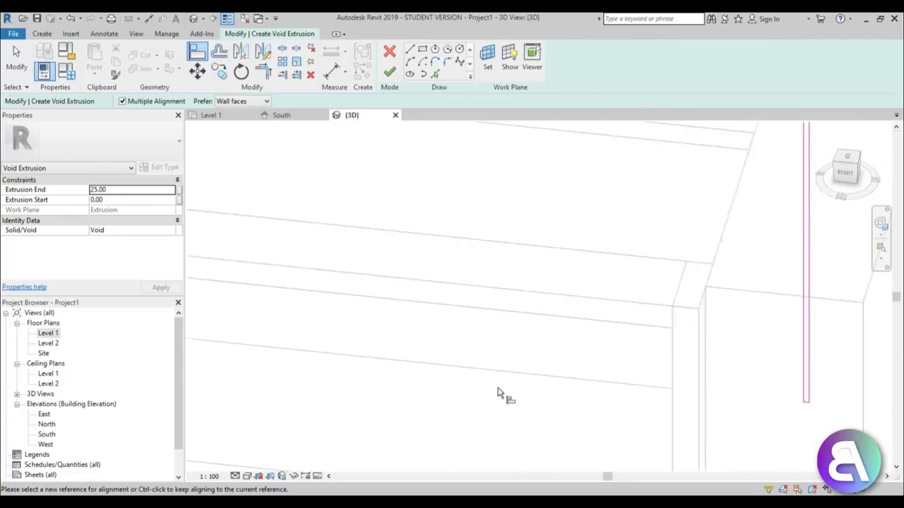
scroll(500, 393, "down", 3)
key("Escape")
key("Escape")
- Finish the groove sketch as a void extrusion and reduce its depth to 3 cm
middle_click_drag(416, 365, 498, 302, "shift")
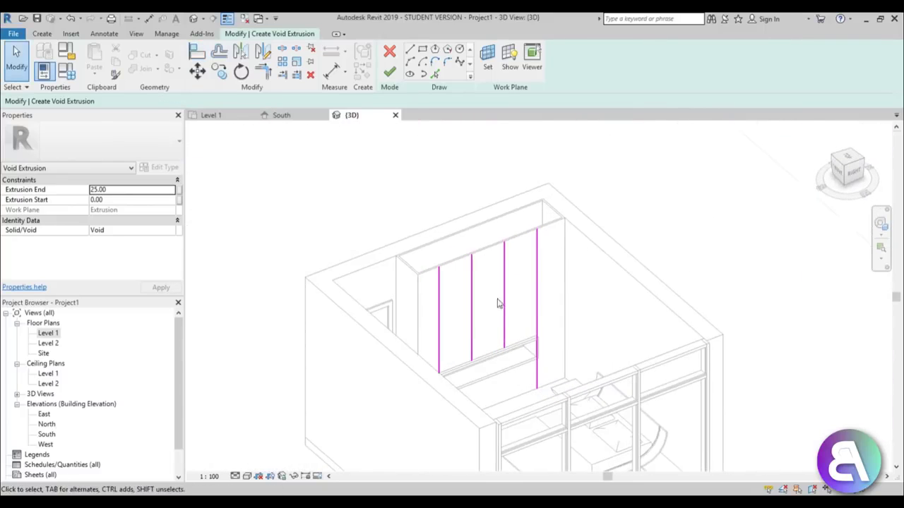
scroll(498, 303, "up", 2)
left_click(389, 72)
scroll(459, 311, "up", 5)
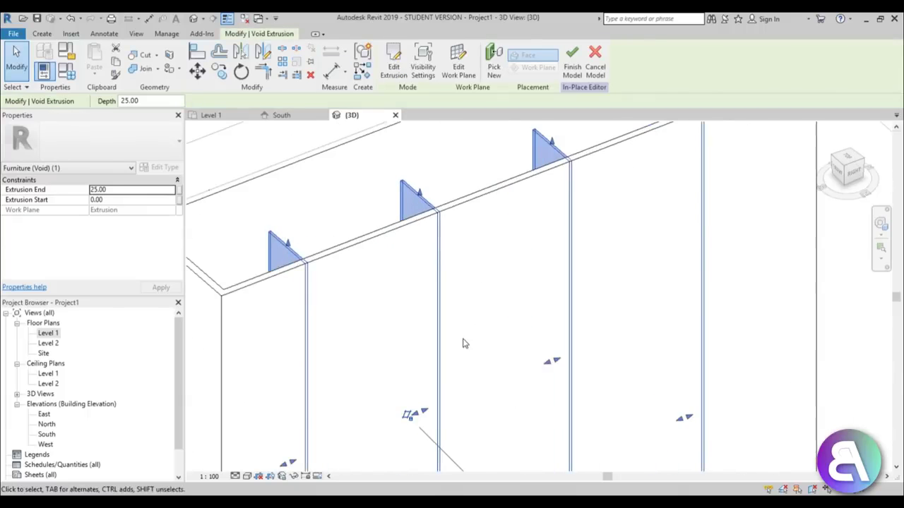
scroll(450, 288, "up", 2)
left_click_drag(435, 317, 410, 304)
scroll(343, 293, "up", 10)
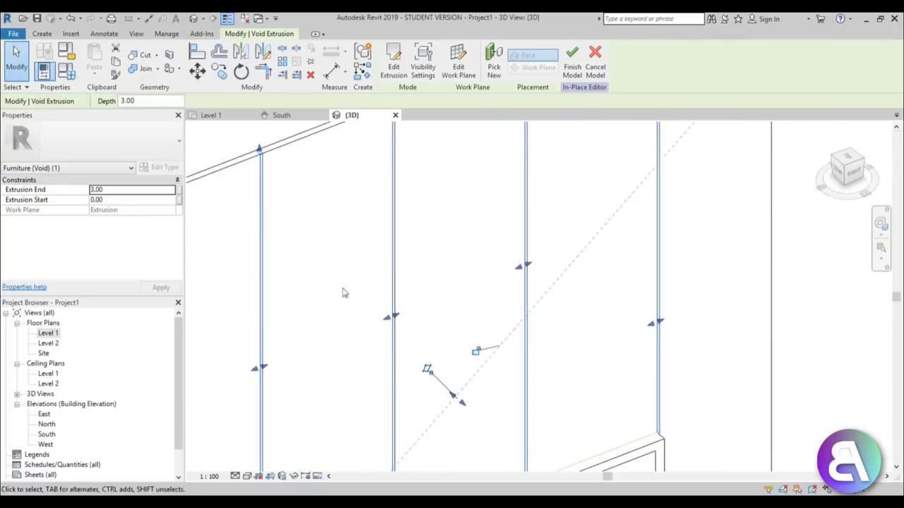
left_click(287, 218)
scroll(287, 219, "down", 10)
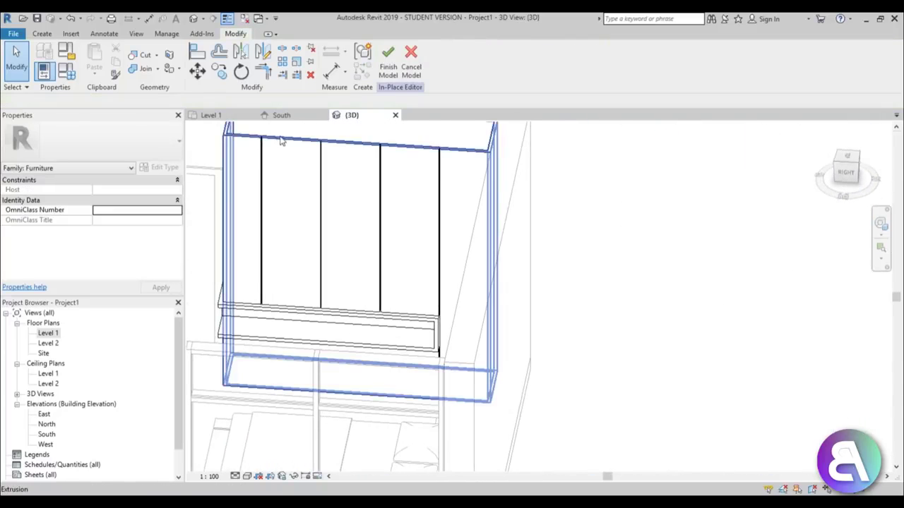
- Search the materials for "wood" for the cabinet body, add Cherry from the library keeping both appearances, and select it
left_click(280, 141)
middle_click_drag(281, 141, 343, 245, "shift")
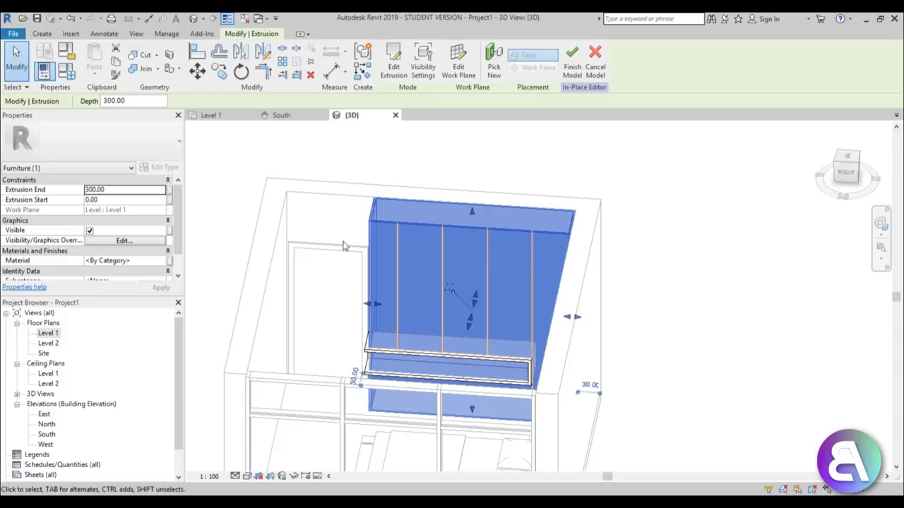
left_click(161, 261)
left_click(166, 261)
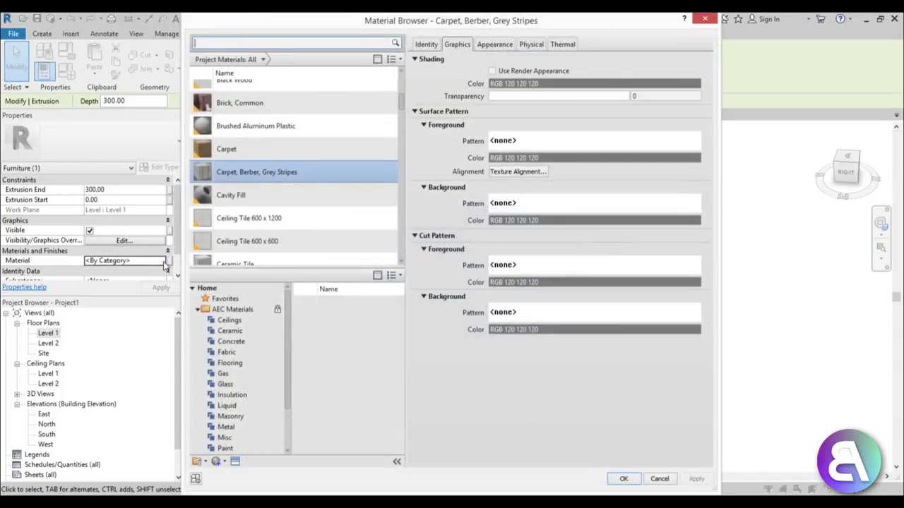
left_click(253, 43)
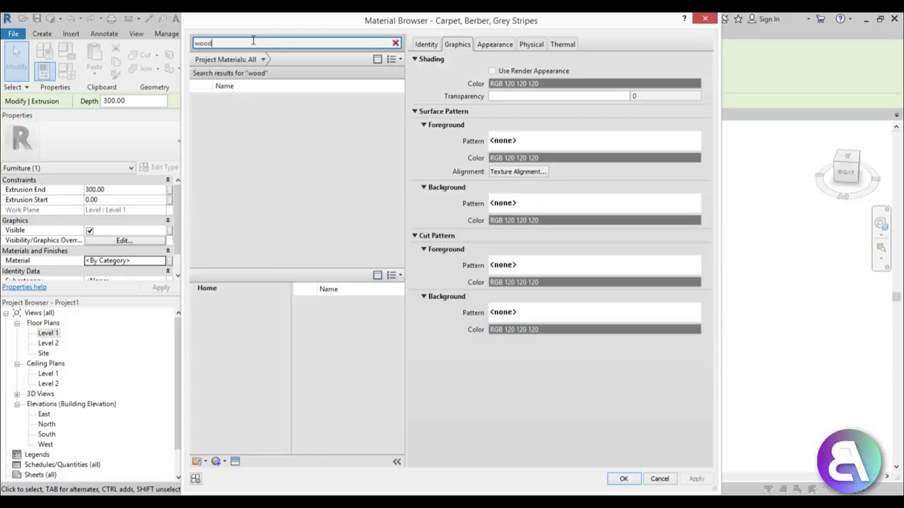
left_click_drag(401, 302, 402, 313)
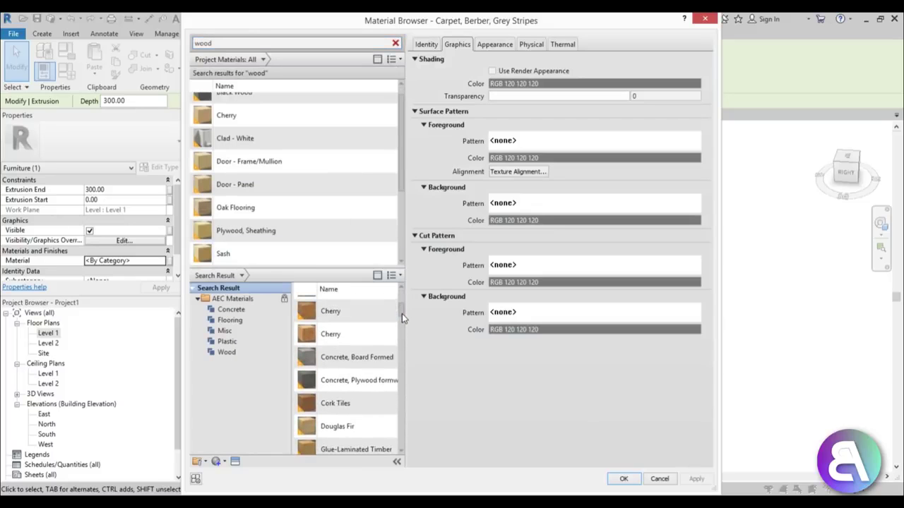
left_click(379, 311)
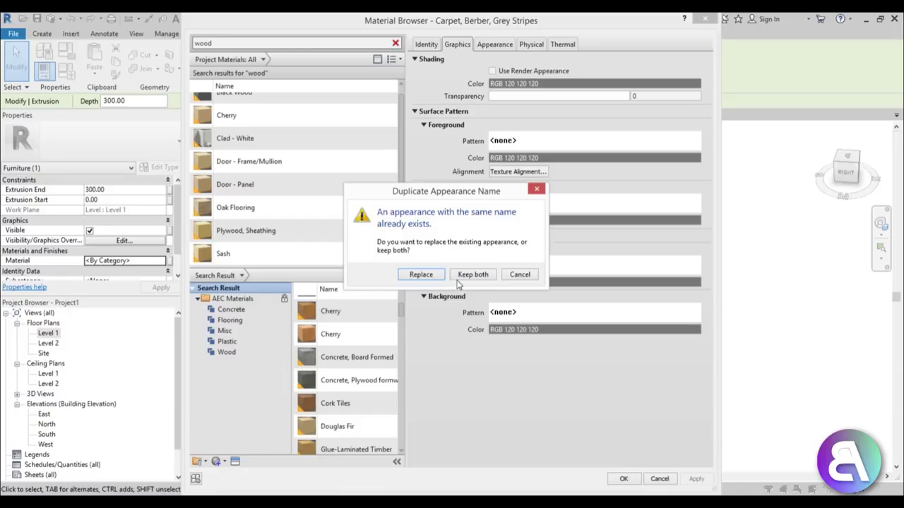
left_click(457, 280)
left_click(237, 132)
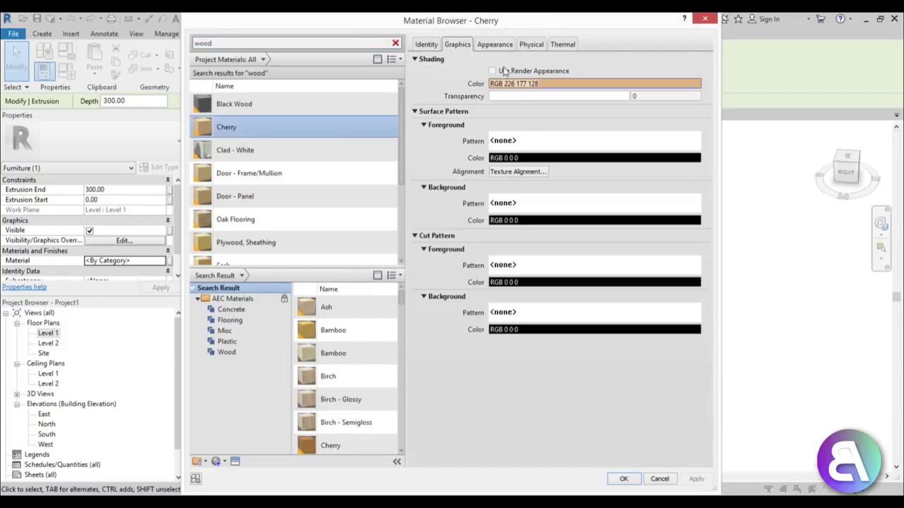
- Enable a tint in the Cherry material's appearance and set the tint colour to black, RGB 0 0 0
left_click(493, 45)
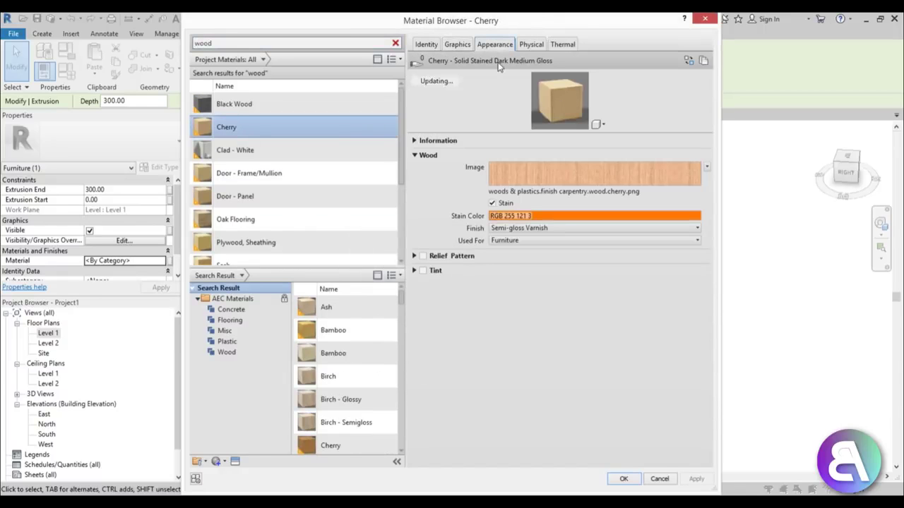
left_click(424, 271)
left_click(607, 283)
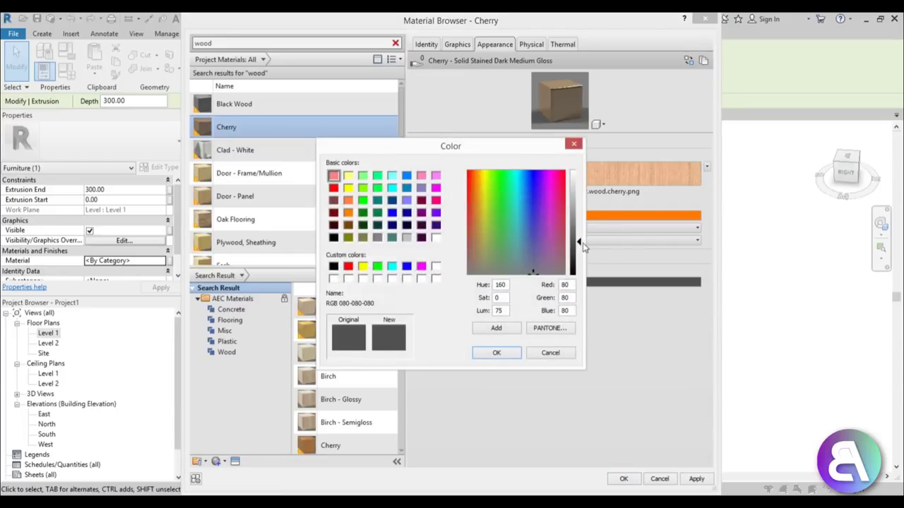
left_click_drag(578, 243, 577, 279)
left_click(497, 353)
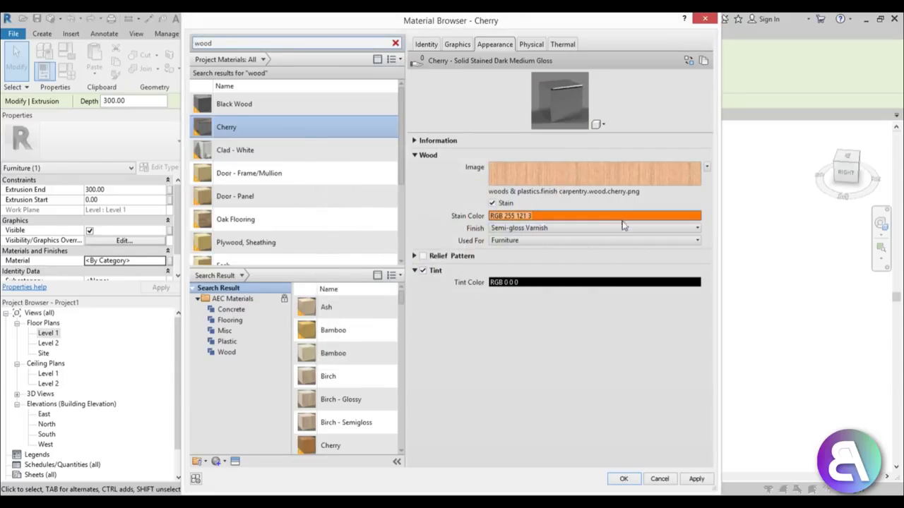
- Set the Cherry material's finish to Unfinished and assign the material to the cabinet body
left_click(646, 242)
left_click(599, 230)
left_click(599, 230)
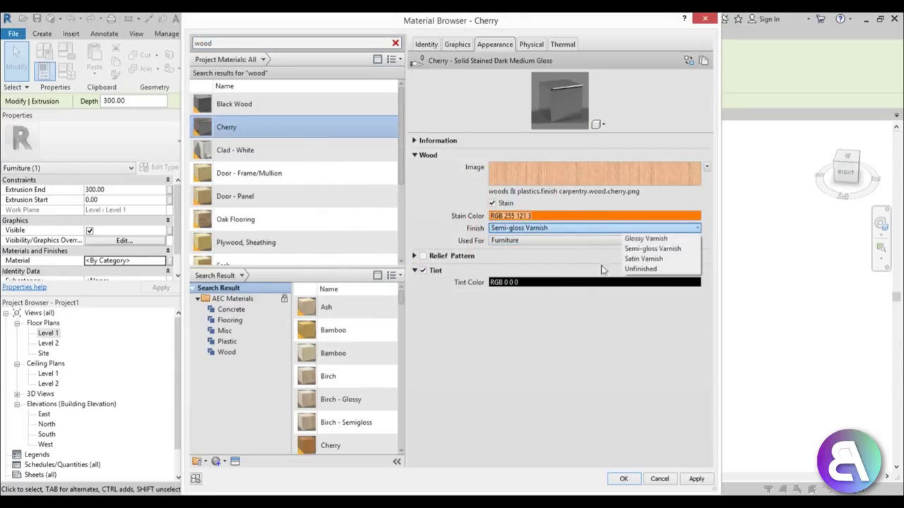
left_click(642, 269)
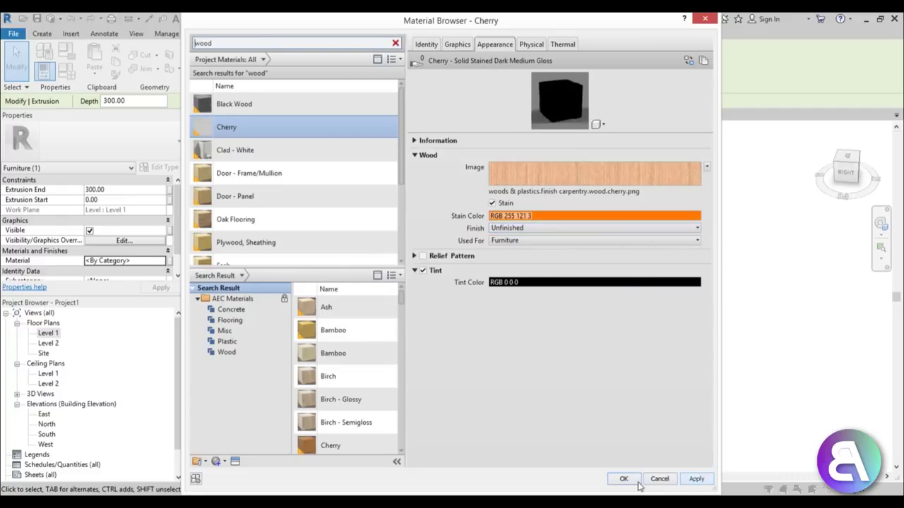
left_click(625, 480)
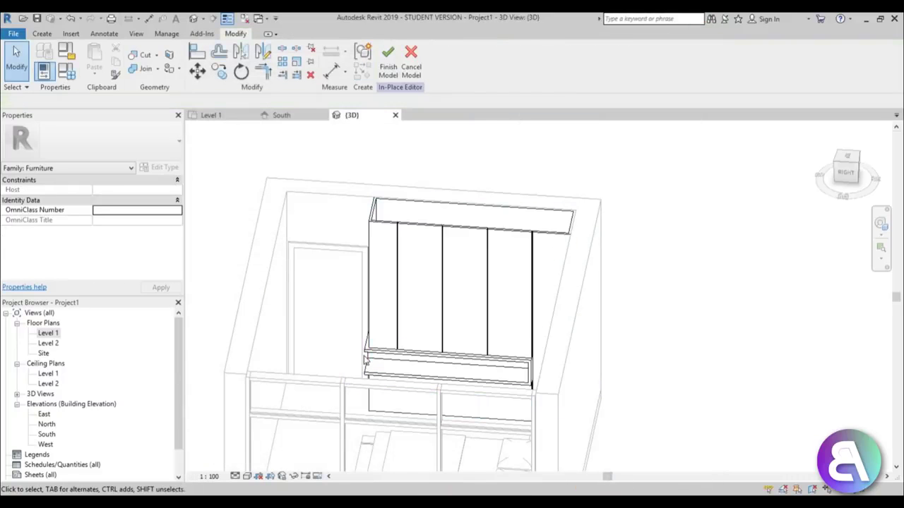
- Add Birch from the material library and assign it to the open shelf extrusion
left_click(366, 360)
left_click(361, 346)
left_click(366, 346)
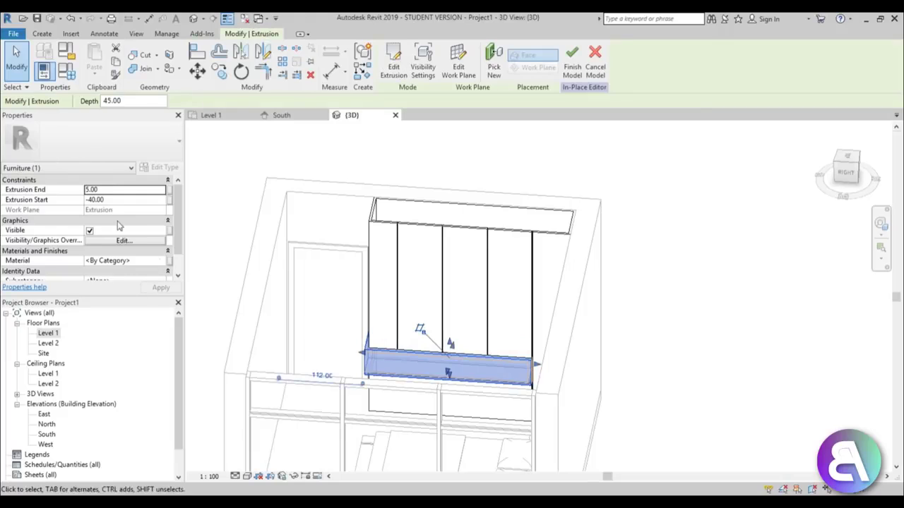
left_click(152, 262)
left_click(161, 260)
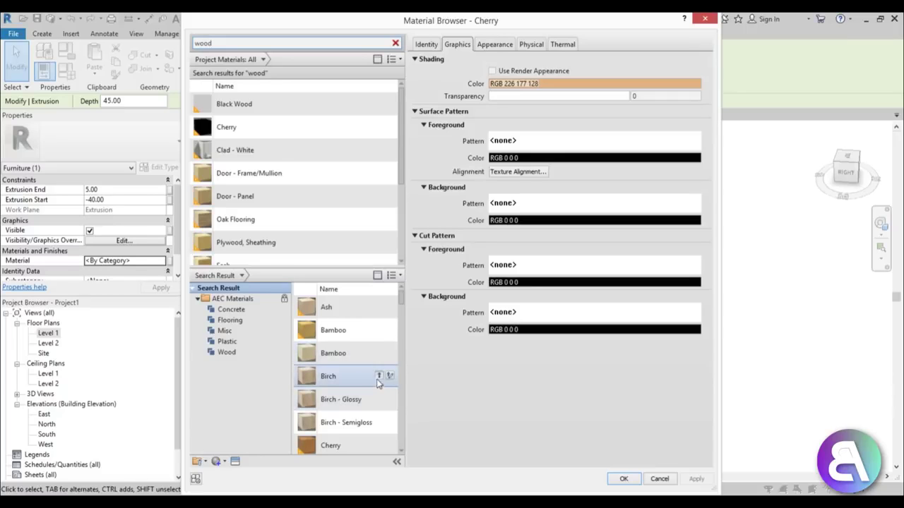
left_click(379, 376)
left_click(624, 480)
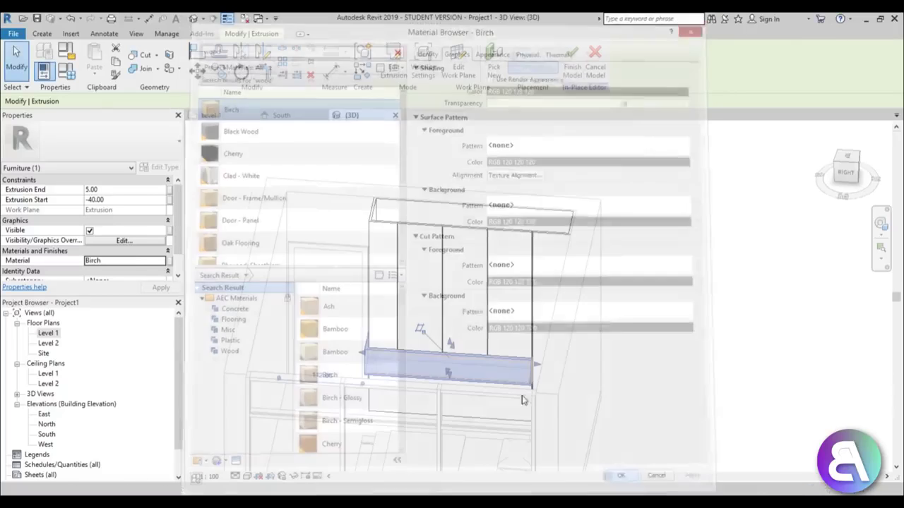
- Start a new extrusion with its work plane picked on the inner face of the long wall between the window wall and the wardrobe
left_click(318, 245)
scroll(427, 275, "down", 2)
middle_click_drag(427, 277, 271, 377, "shift")
scroll(341, 200, "up", 4)
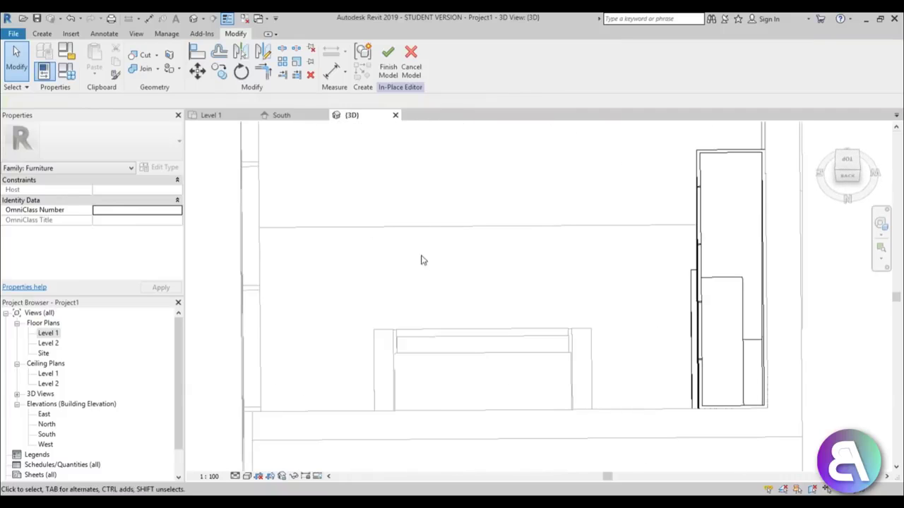
left_click(40, 34)
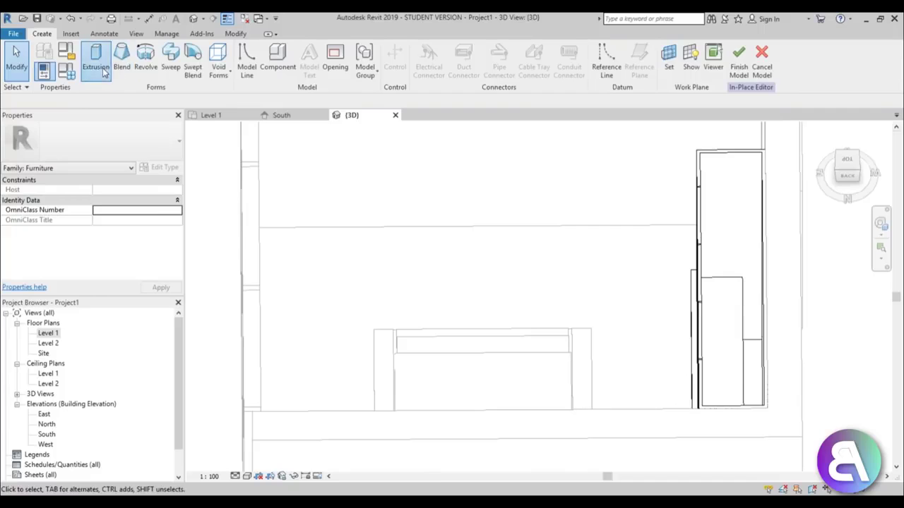
left_click(94, 63)
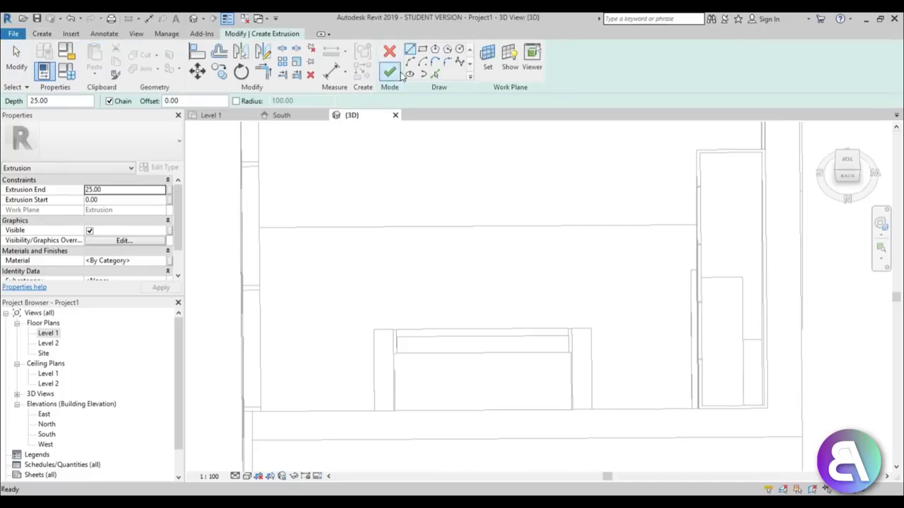
mouse_move(423, 282)
middle_mouse_down("shift")
mouse_move(393, 299)
mouse_move(388, 238)
mouse_move(402, 255)
mouse_move(395, 248)
middle_mouse_up("shift")
left_click(486, 60)
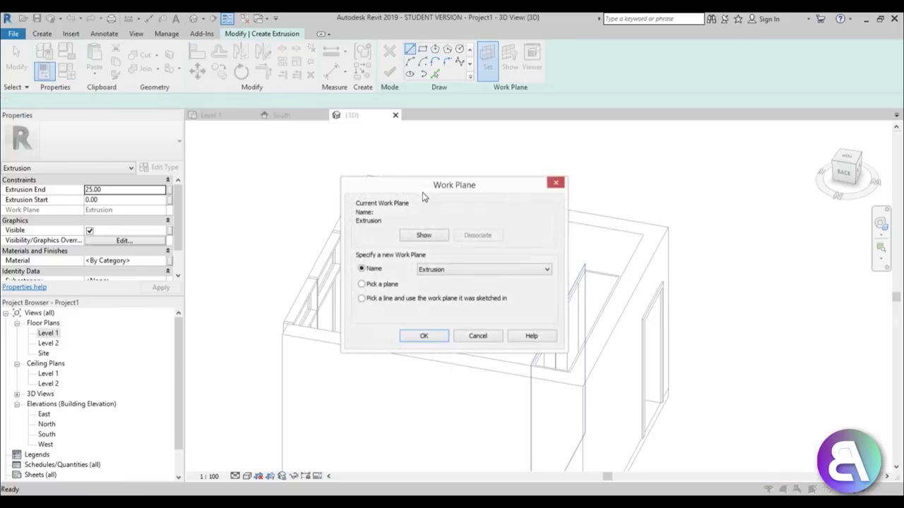
left_click(420, 334)
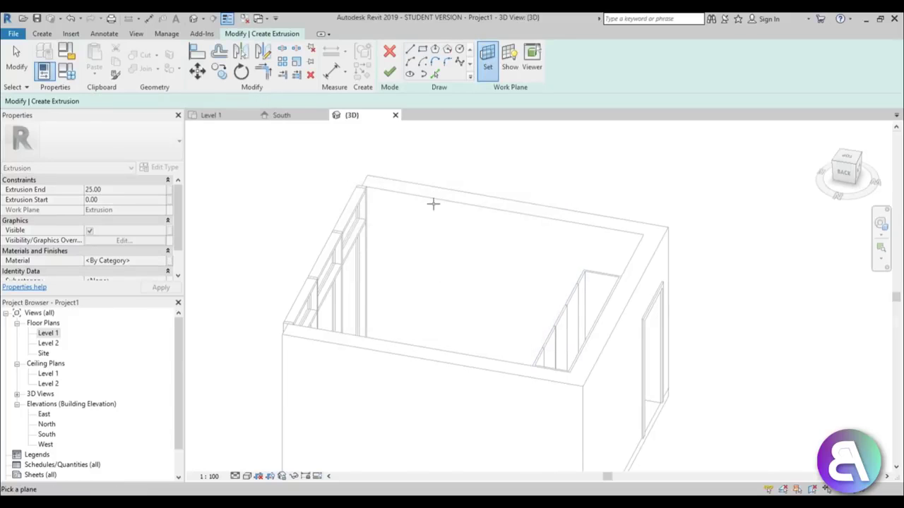
left_click(433, 200)
- Sketch a rectangle about 290 by 50 low on that wall, with its short edge moved close to the window wall
middle_click_drag(426, 240, 424, 311, "shift")
left_click(379, 292)
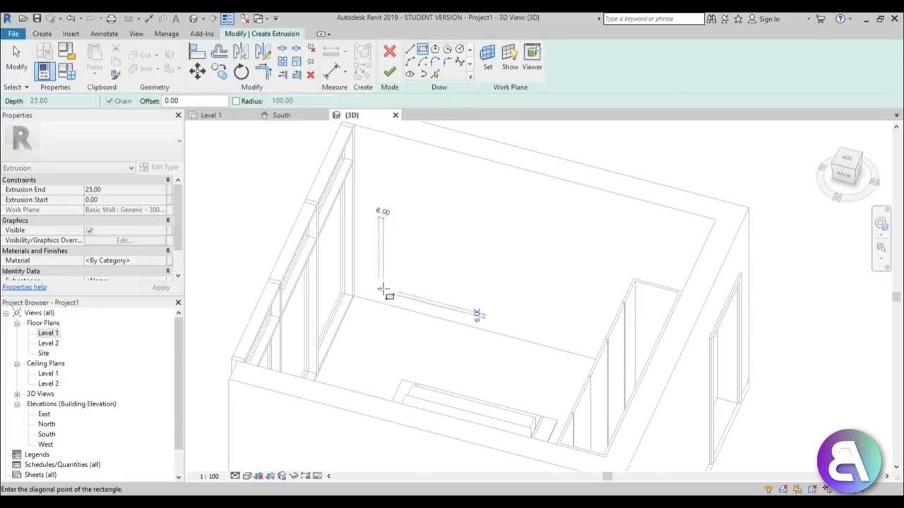
left_click(583, 322)
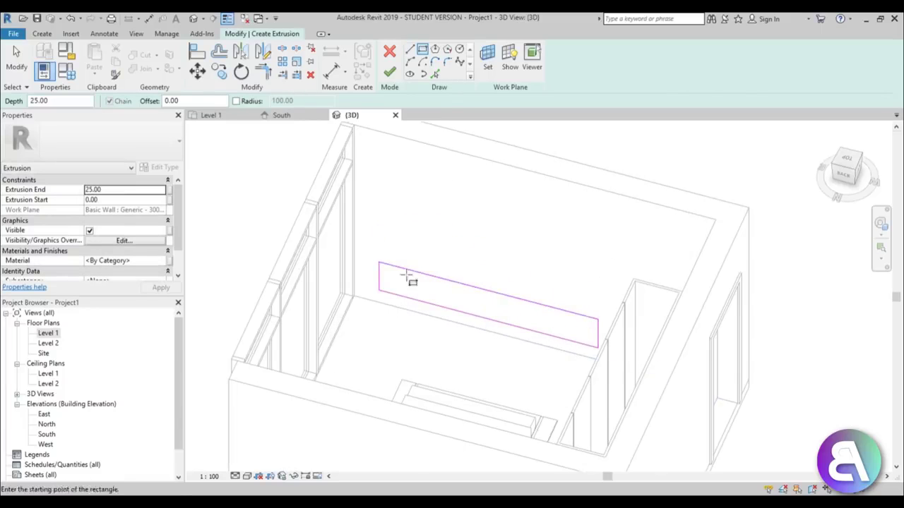
key("Escape")
scroll(413, 302, "down", 3)
scroll(369, 282, "up", 5)
left_click_drag(366, 284, 343, 276)
mouse_move(343, 276)
middle_mouse_down("shift")
mouse_move(372, 258)
mouse_move(400, 312)
middle_mouse_up("shift")
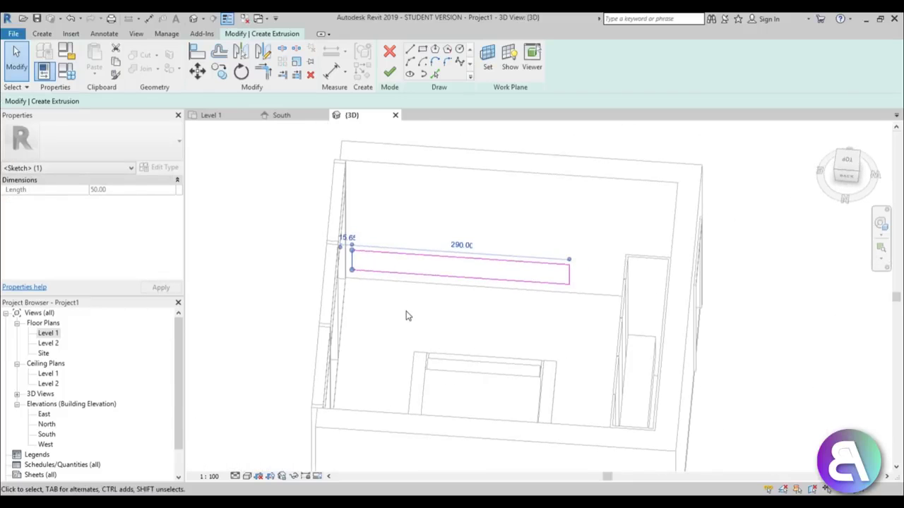
- Align the rectangle's wardrobe-side end with the outer side of the furniture piece against the opposite wall
key("l")
scroll(533, 347, "up", 3)
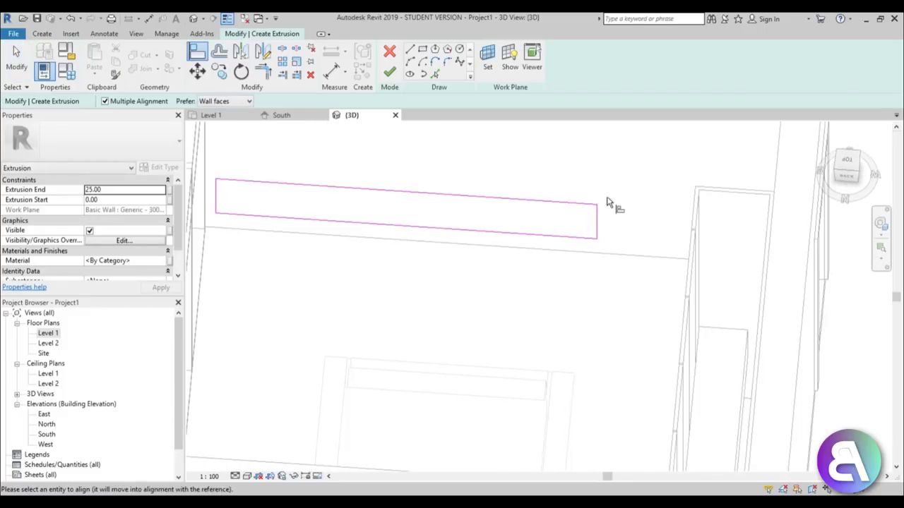
scroll(589, 219, "down", 4)
key("Escape")
- Set the rectangle's lower edge 20 above the floor
mouse_move(563, 244)
middle_mouse_down("shift")
mouse_move(518, 204)
mouse_move(473, 240)
mouse_move(501, 289)
mouse_move(433, 233)
middle_mouse_up("shift")
scroll(473, 240, "up", 3)
left_click(473, 240)
scroll(466, 248, "down", 3)
scroll(433, 233, "up", 3)
scroll(434, 234, "up", 2)
left_click_drag(430, 248, 435, 245)
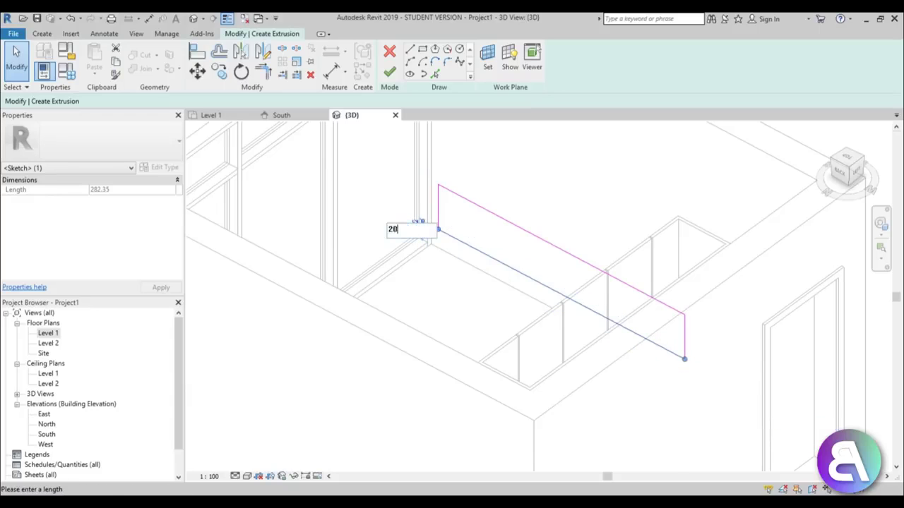
key("Return")
- Set the rectangle's height to 40 by moving its upper edge
left_click(470, 203)
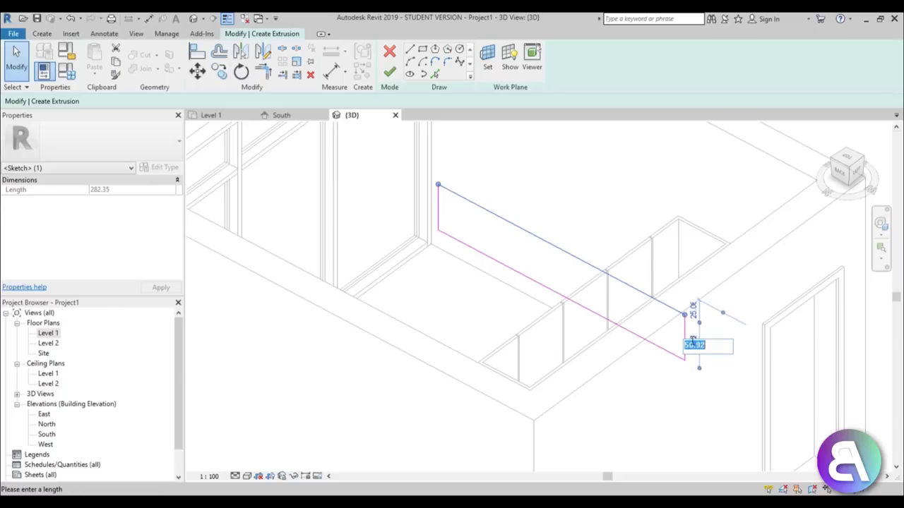
type("40")
key("Return")
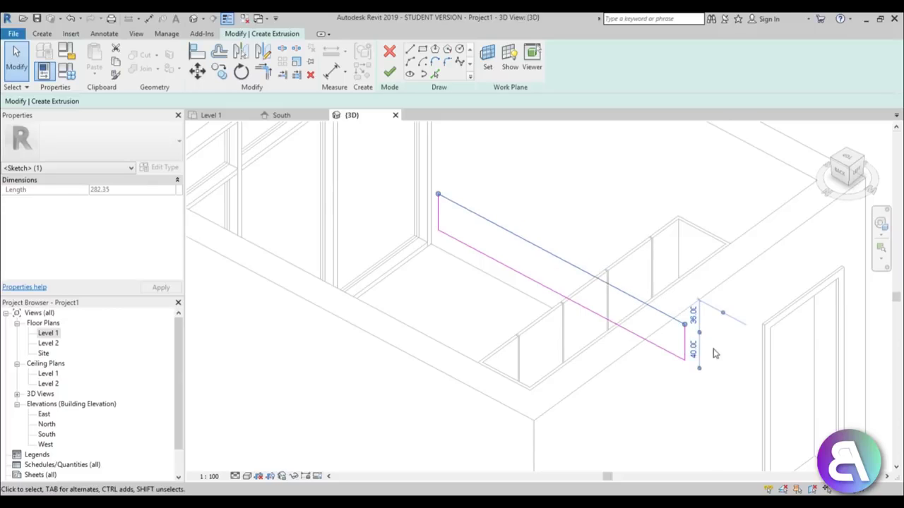
mouse_move(732, 365)
middle_mouse_down("shift")
mouse_move(706, 311)
mouse_move(720, 284)
mouse_move(605, 223)
mouse_move(615, 258)
mouse_move(561, 254)
middle_mouse_up("shift")
left_click(605, 223)
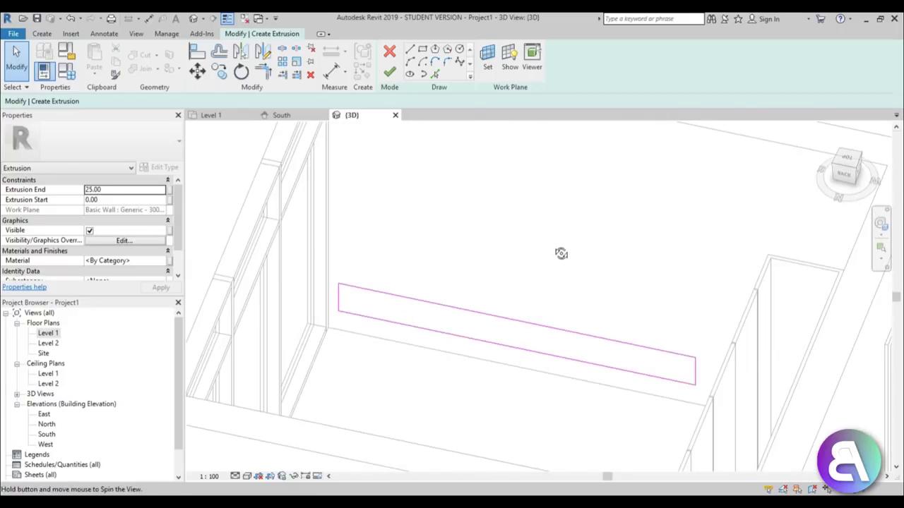
- Draw an inner rectangle inside the cabinet outline, offset 5 inward from its opposite corners
left_click(423, 50)
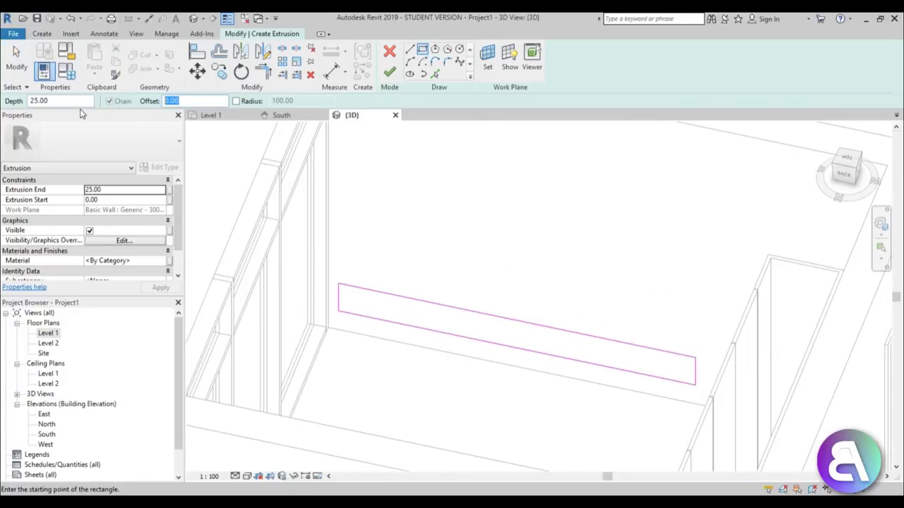
left_click(696, 358)
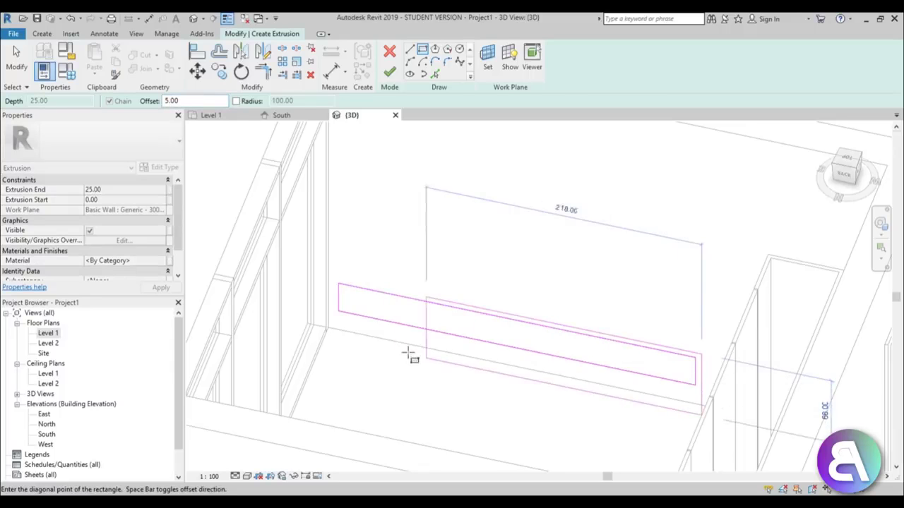
left_click(338, 310)
key("Escape")
key("Escape")
- Try shortening the inner rectangle by moving its wardrobe-side edge, and undo the move
scroll(688, 371, "up", 4)
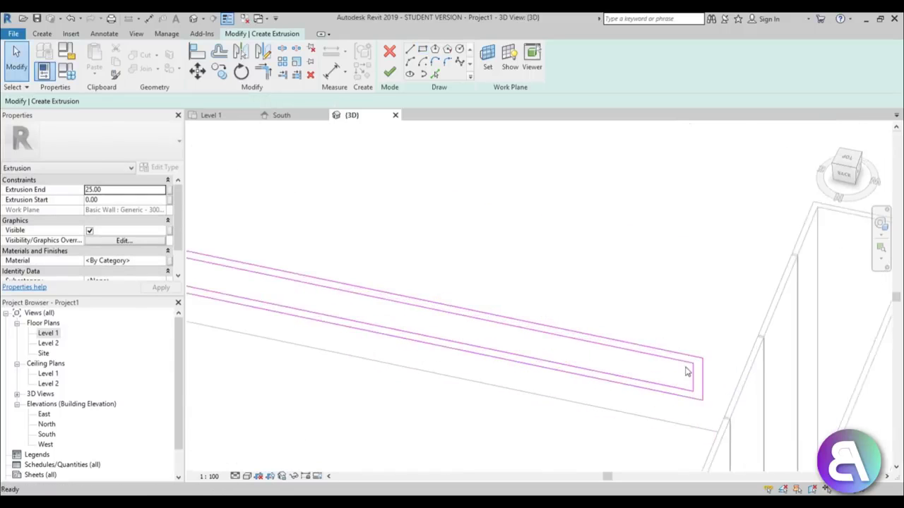
left_click(689, 373)
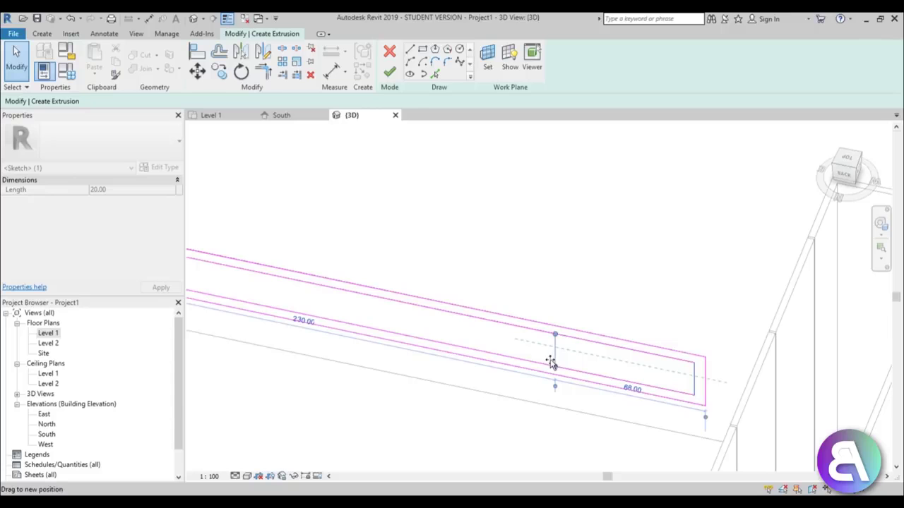
left_click_drag(500, 357, 478, 353)
scroll(478, 353, "down", 3)
mouse_move(478, 353)
middle_mouse_down("shift")
mouse_move(565, 365)
mouse_move(523, 380)
mouse_move(478, 352)
middle_mouse_up("shift")
scroll(480, 346, "up", 2)
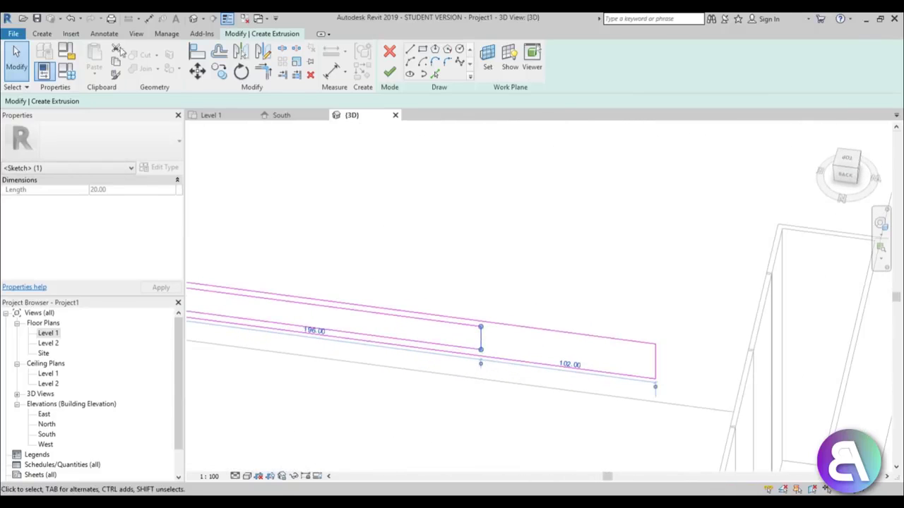
left_click(73, 18)
- Shorten the inner rectangle by moving its window-side edge toward the middle of the cabinet outline
middle_click_drag(495, 212, 293, 264, "shift")
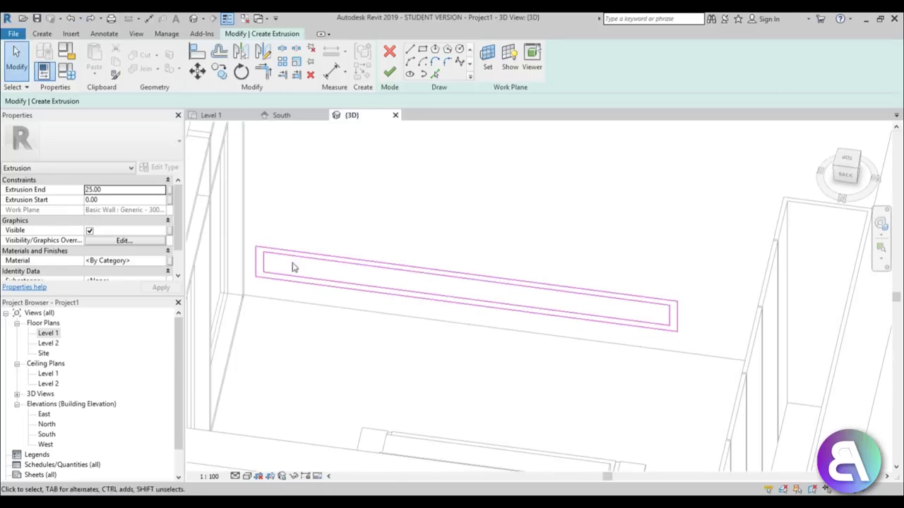
left_click(289, 265)
left_click_drag(308, 271, 475, 284)
left_click(410, 339)
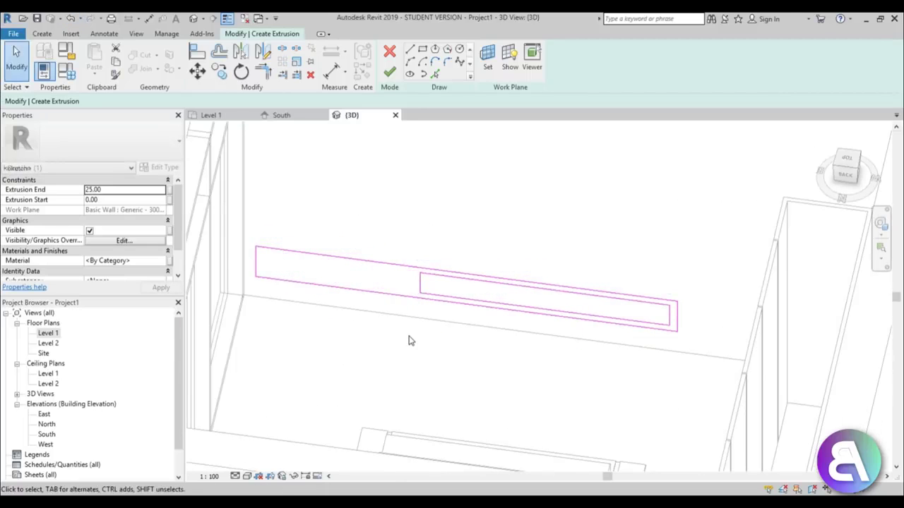
- Align the inner rectangle's window-side edge with the window-side edge of the furniture piece against the opposite wall
scroll(409, 338, "down", 3)
scroll(408, 339, "down", 2)
key("a")
key("l")
middle_click_drag(414, 360, 375, 386, "shift")
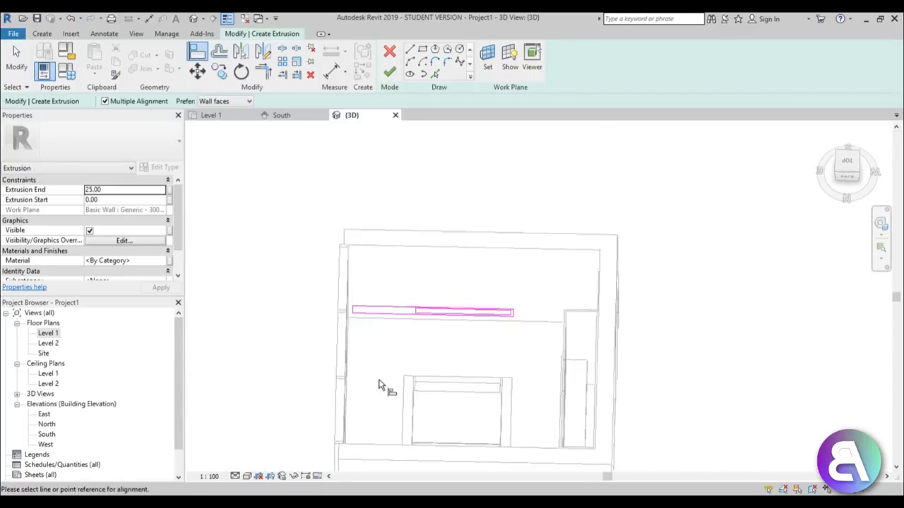
scroll(412, 387, "up", 4)
left_click(414, 389)
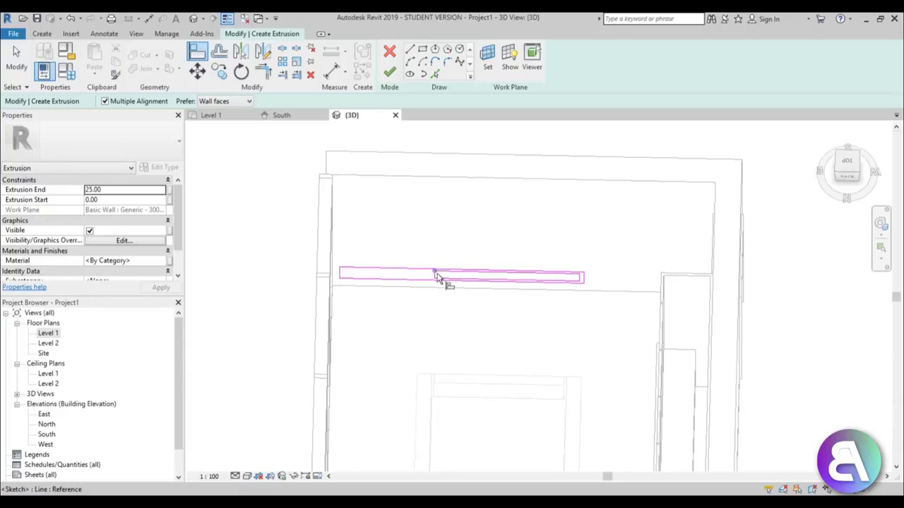
scroll(436, 279, "up", 1)
scroll(398, 258, "down", 3)
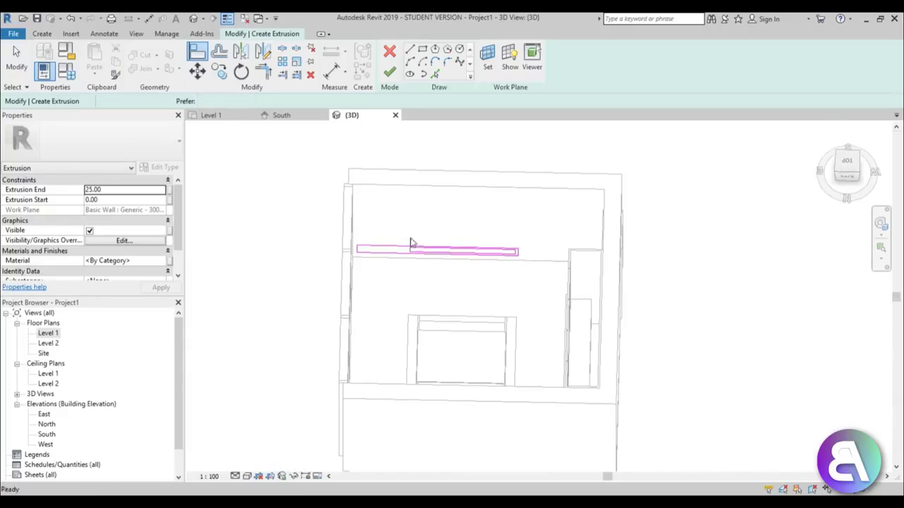
key("Escape")
- Finish the low cabinet's extrusion sketch and edit its extrusion end value
left_click(390, 71)
middle_click_drag(409, 227, 345, 208, "shift")
left_click(131, 190)
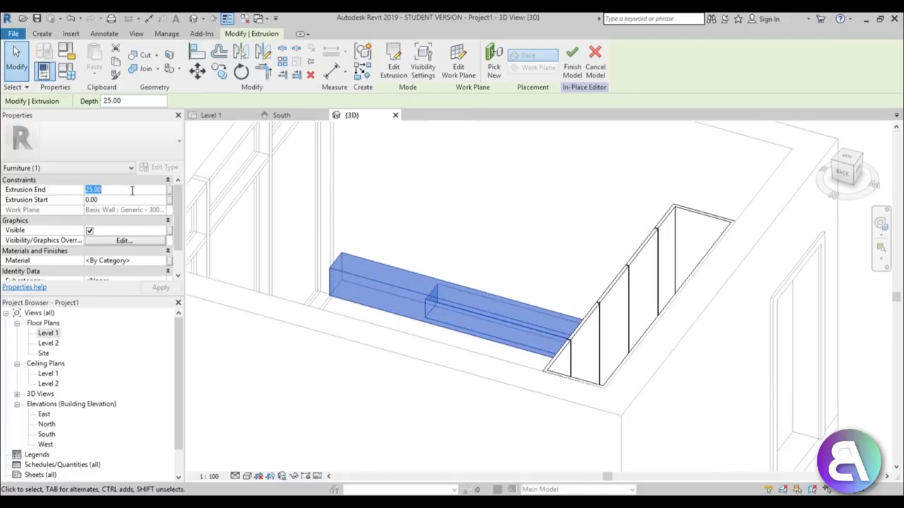
scroll(344, 289, "up", 2)
key("Escape")
scroll(343, 289, "up", 2)
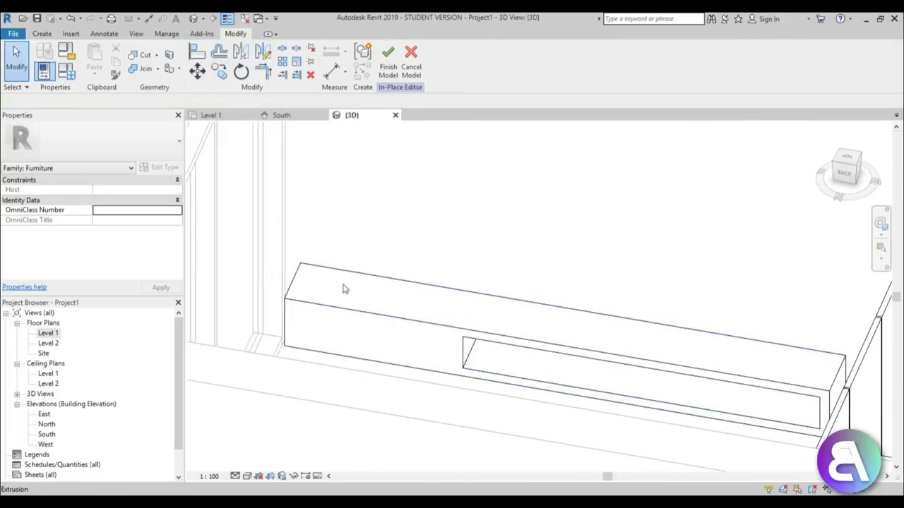
- Start a void extrusion with its work plane picked on the low cabinet's front face
left_click(42, 33)
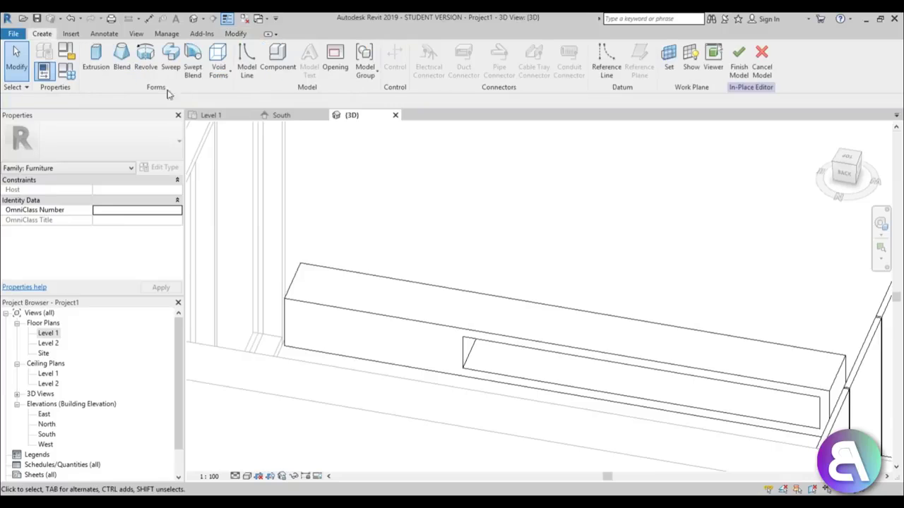
left_click(216, 64)
left_click(242, 91)
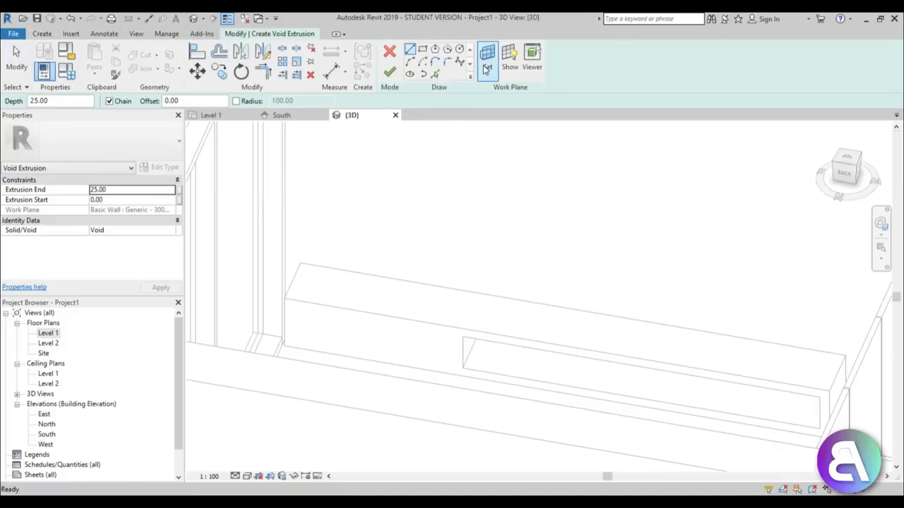
left_click(486, 63)
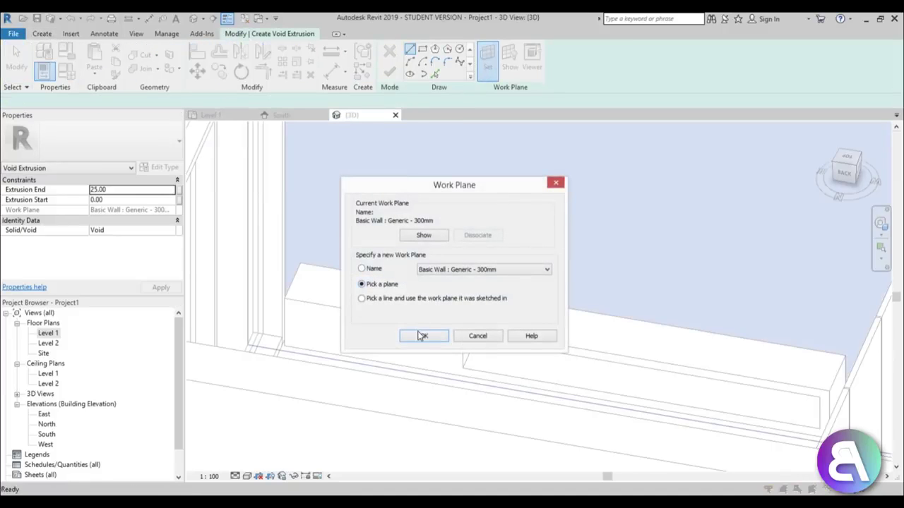
left_click(421, 336)
left_click(343, 312)
- Sketch a rectangle on the solid part of the cabinet front, offset 5 inward between the cabinet's upper corner and the opening's lower corner
left_click(423, 51)
scroll(318, 308, "up", 2)
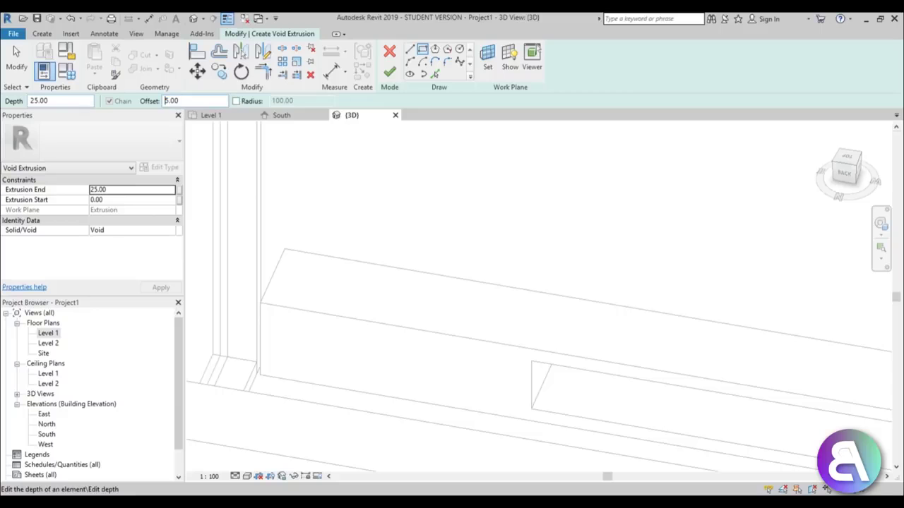
left_click(257, 302)
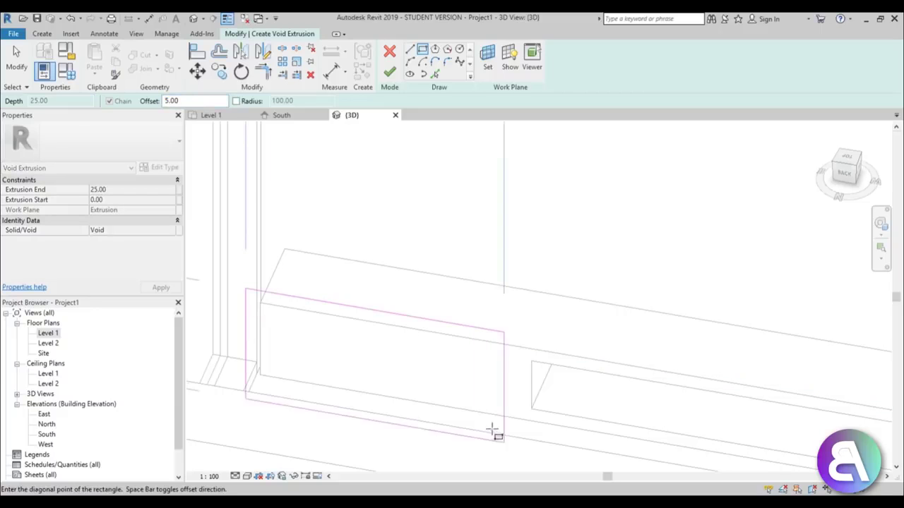
left_click(531, 410)
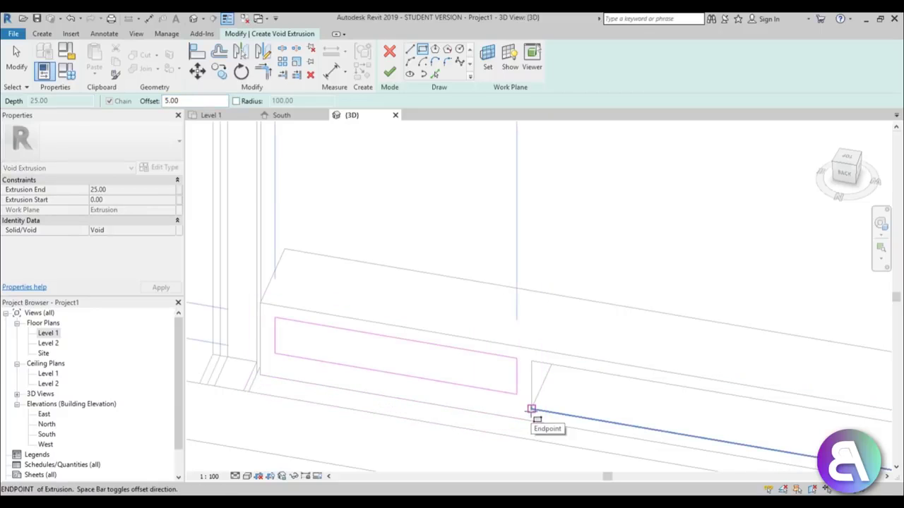
key("Escape")
key("Escape")
- Align the void rectangle's lower edge with the lower edge of the cabinet's opening
key("l")
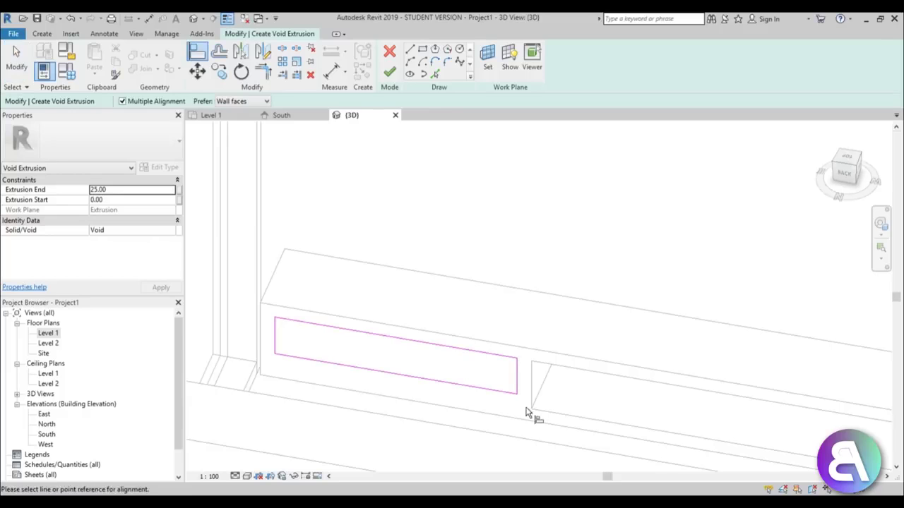
left_click(542, 419)
left_click(502, 394)
key("Escape")
key("Escape")
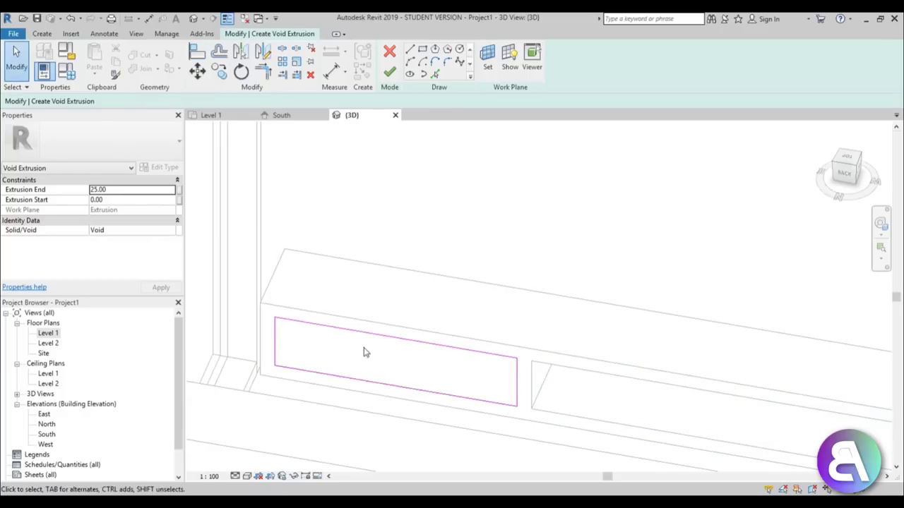
left_click(410, 49)
scroll(355, 346, "up", 1)
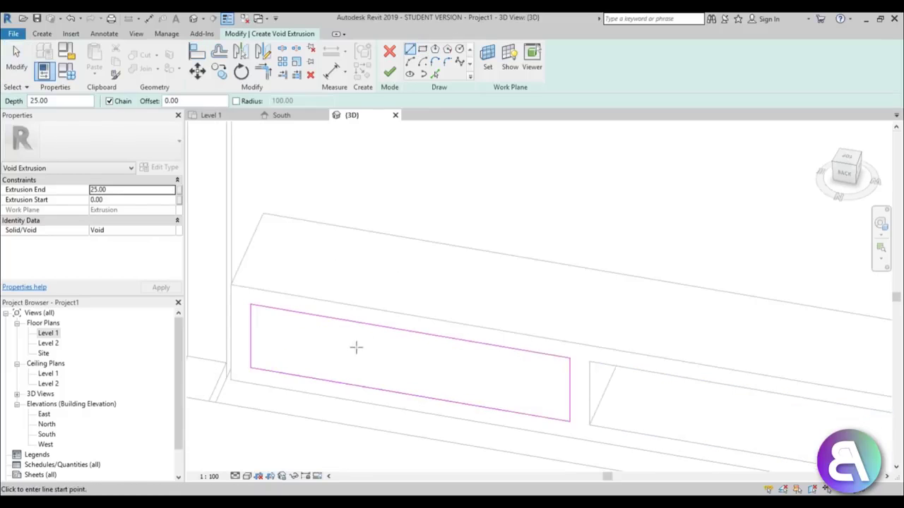
left_click(387, 327)
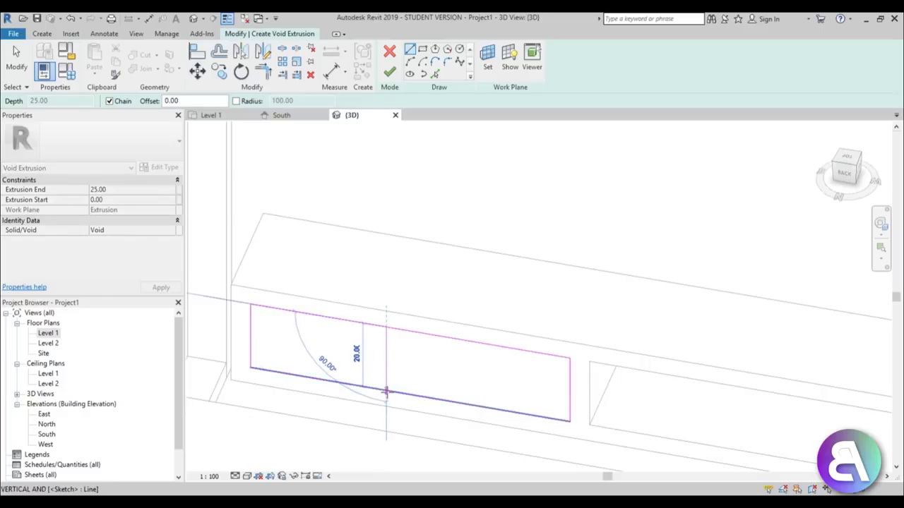
key("Escape")
key("Escape")
- Sketch a second rectangle inside the void outline on the cabinet front, offset 1 inward
left_click(422, 52)
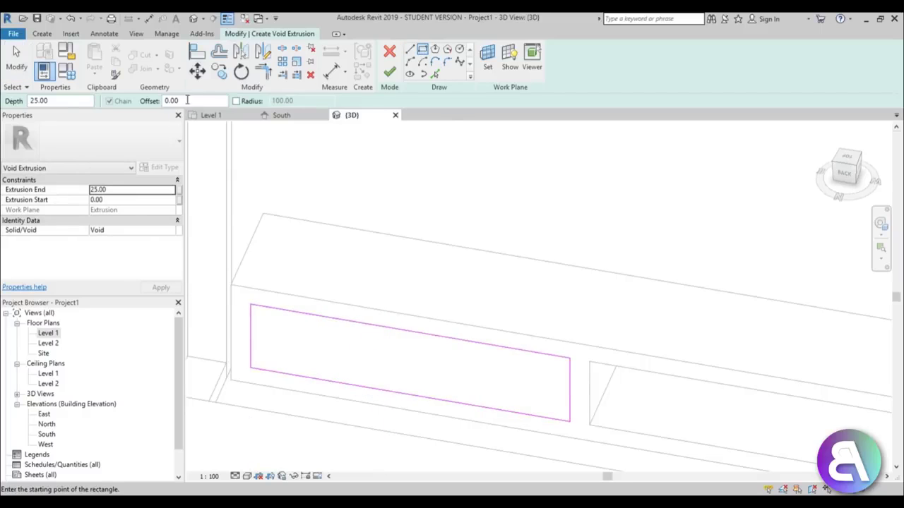
left_click(252, 306)
left_click(569, 421)
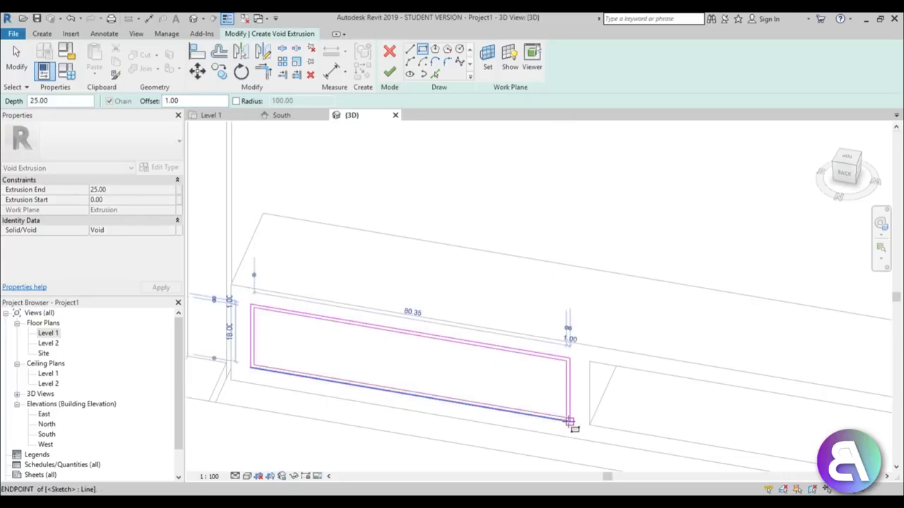
key("Escape")
key("Escape")
- Sketch a vertical divider line at the middle of the inner rectangle with a parallel copy offset 1
left_click(410, 49)
scroll(407, 339, "up", 1)
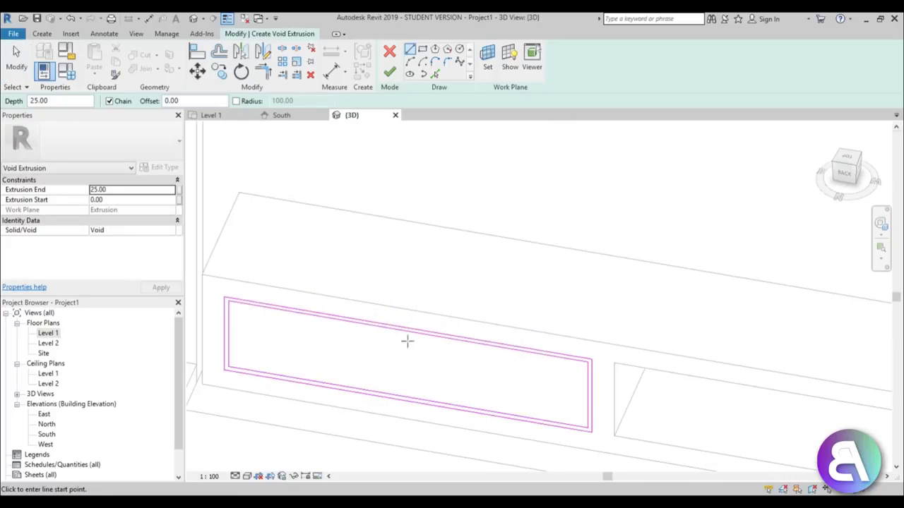
left_click(408, 331)
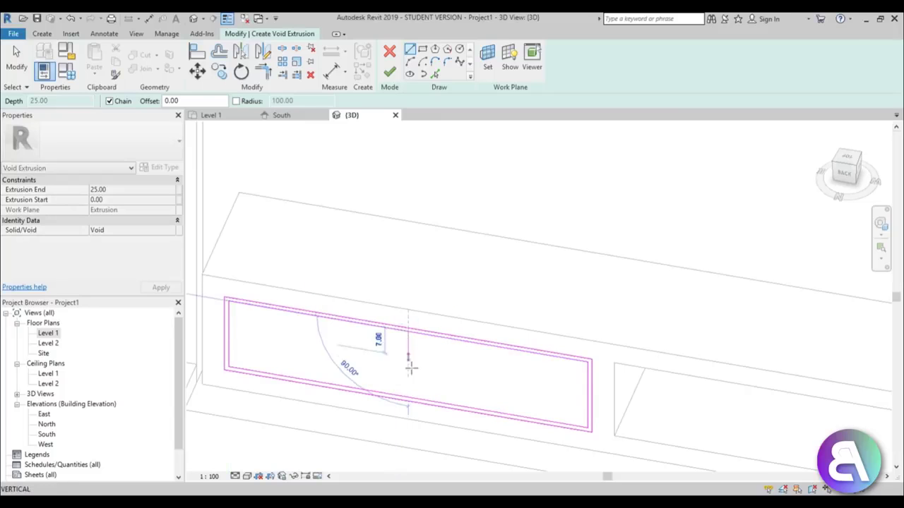
left_click(408, 397)
key("Escape")
key("Escape")
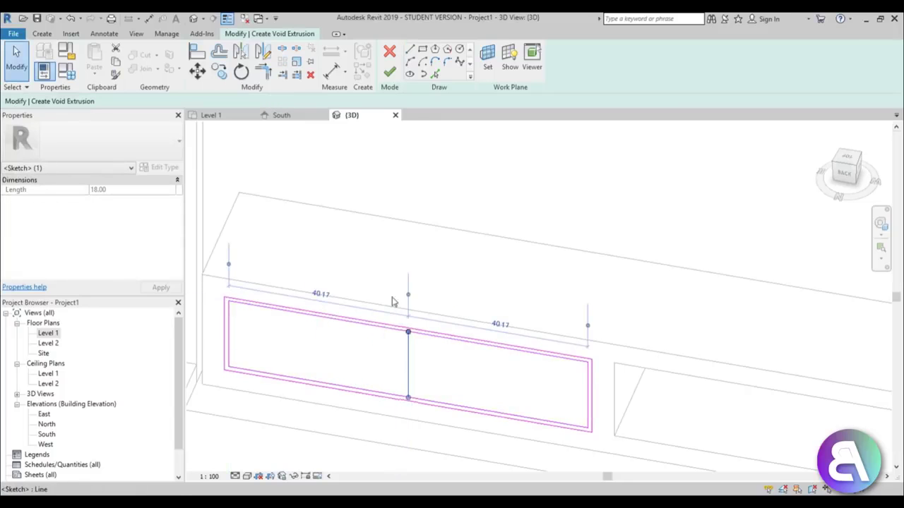
left_click(435, 74)
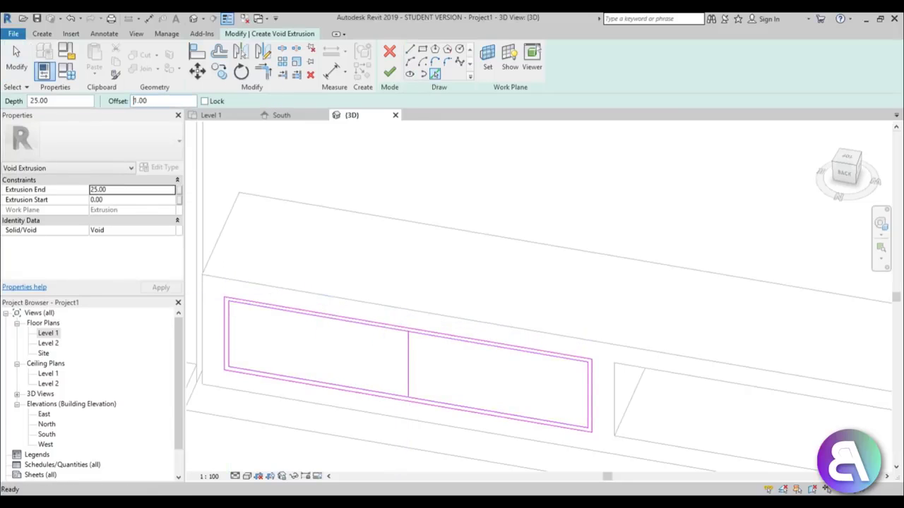
key("Escape")
- Split the inner rectangle at the divider and trim its corners to form two separate closed loops
scroll(400, 347, "up", 3)
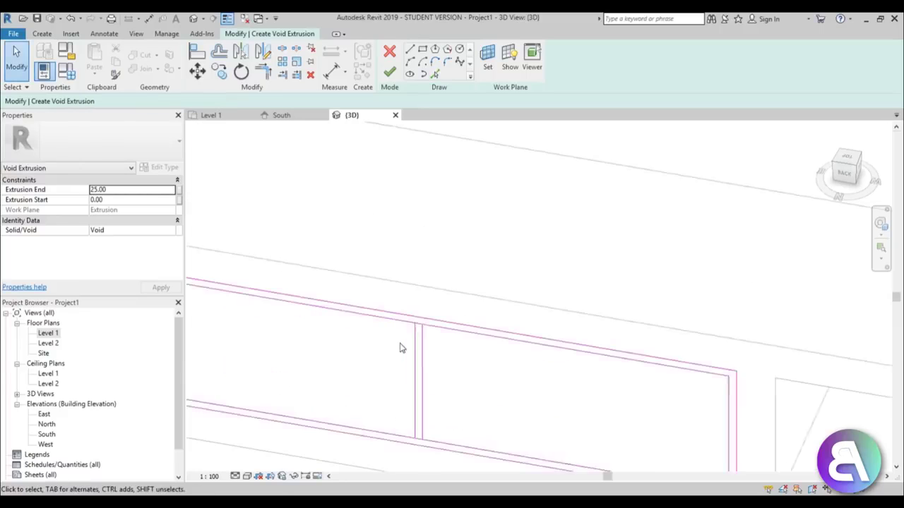
mouse_move(399, 347)
middle_mouse_down()
mouse_move(490, 381)
mouse_move(424, 322)
mouse_move(417, 167)
middle_mouse_up()
scroll(363, 233, "up", 2)
scroll(418, 190, "up", 1)
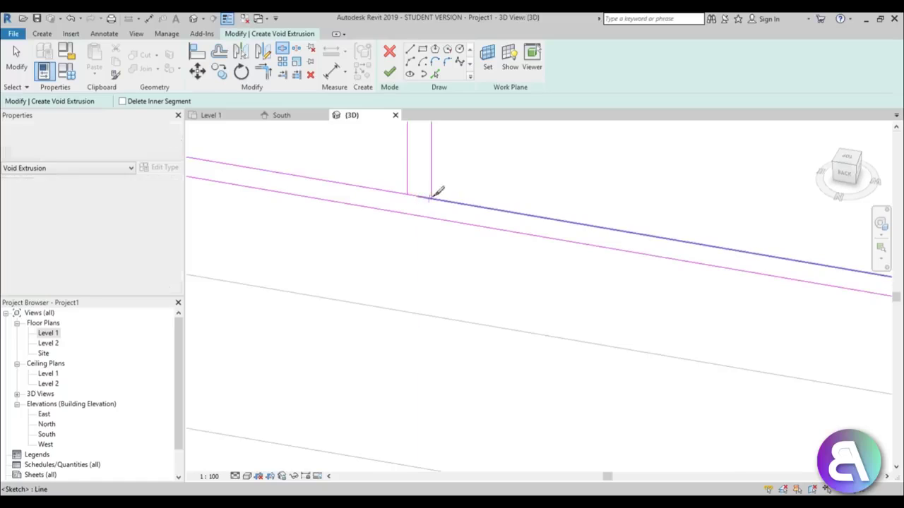
key("Escape")
left_click(455, 202)
left_click(432, 188)
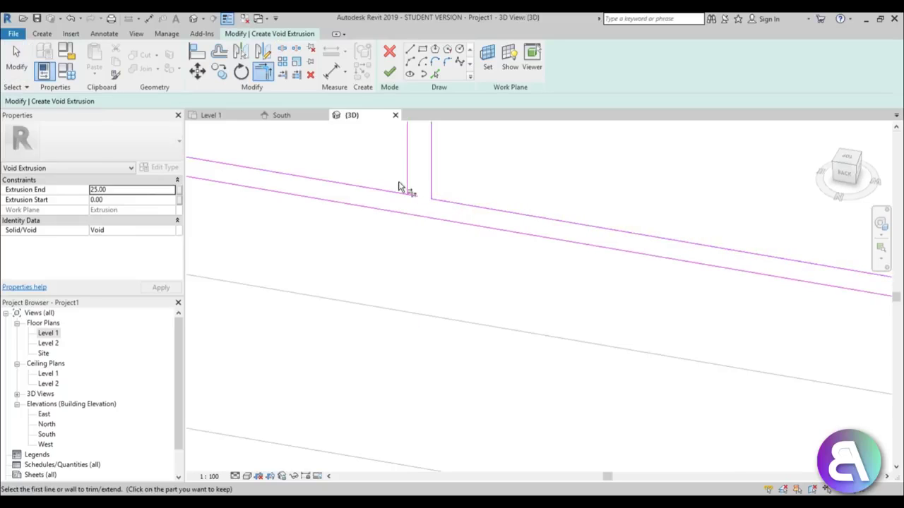
left_click(408, 186)
left_click(397, 189)
middle_click_drag(395, 184, 403, 272)
scroll(405, 219, "up", 2)
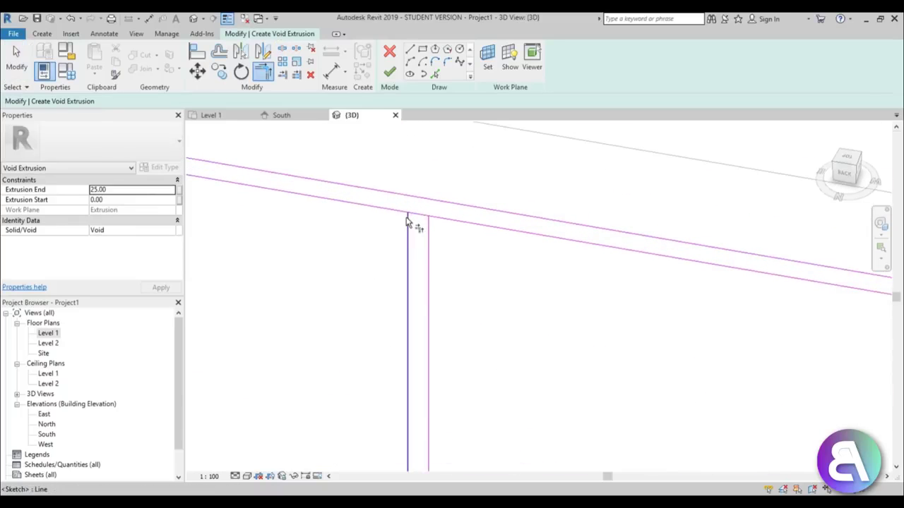
left_click(427, 226)
left_click(439, 216)
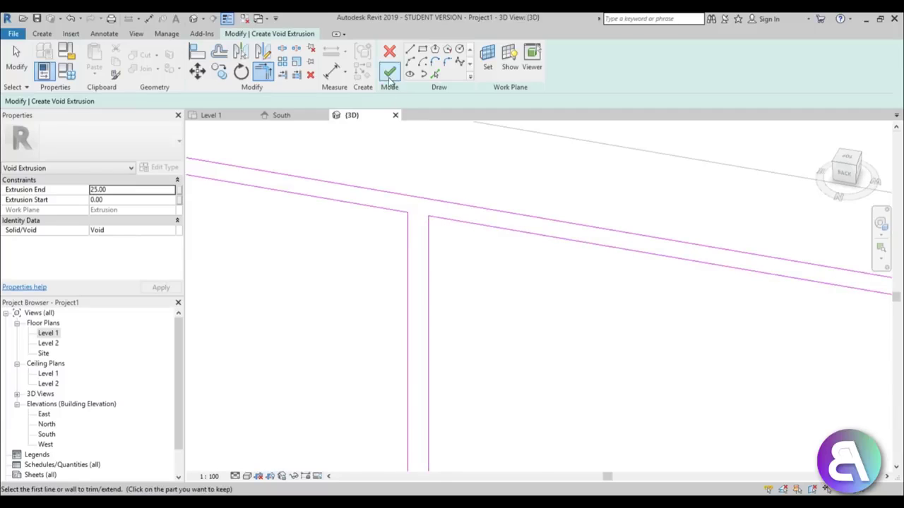
- Finish the void extrusion sketch and pull its depth handle back toward the cabinet front
left_click(389, 72)
middle_click_drag(483, 281, 448, 192, "shift")
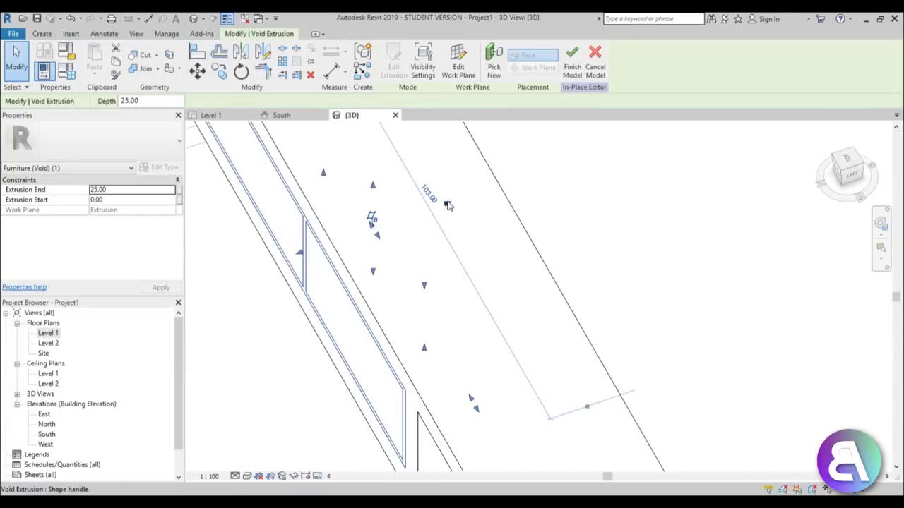
left_click_drag(448, 204, 367, 226)
key("Escape")
- Assign the Birch material to the low cabinet's extrusion and finish the in-place model
middle_click_drag(367, 226, 437, 269, "shift")
left_click(434, 267)
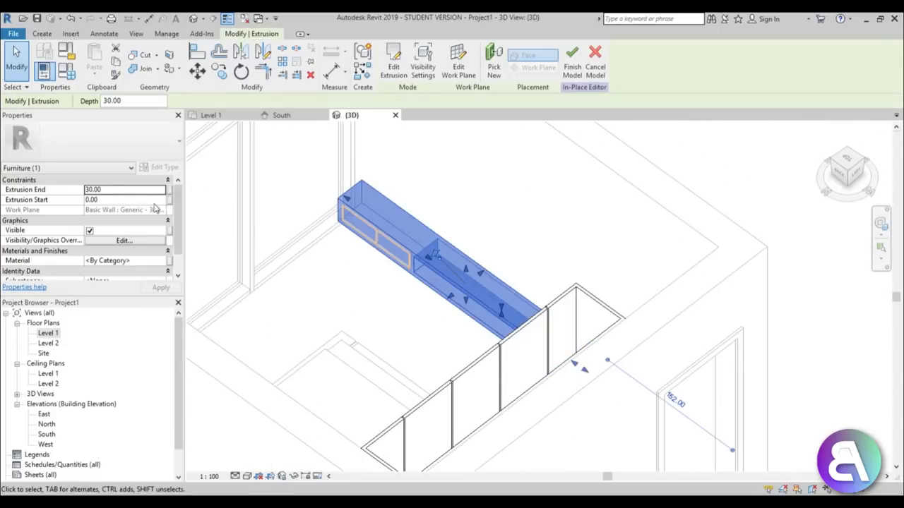
left_click(160, 260)
left_click(164, 261)
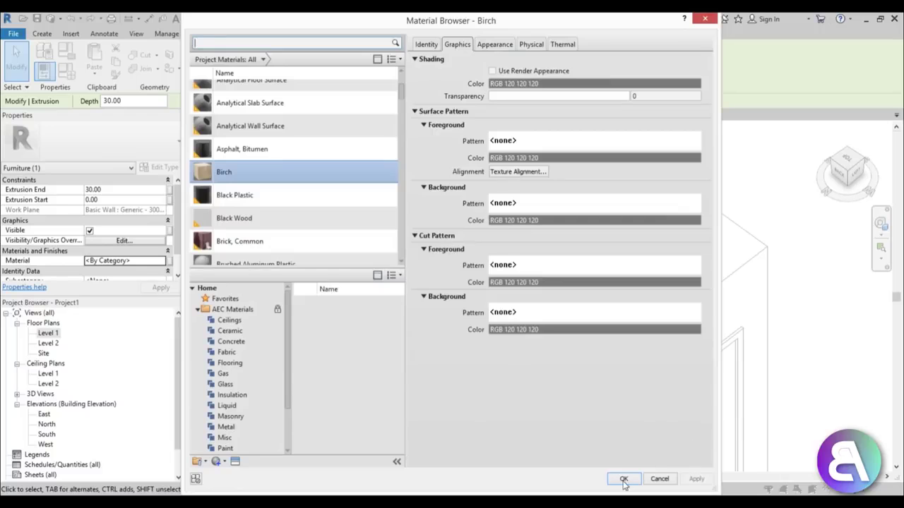
left_click(623, 479)
key("Escape")
middle_click_drag(396, 282, 260, 437, "shift")
left_click(388, 71)
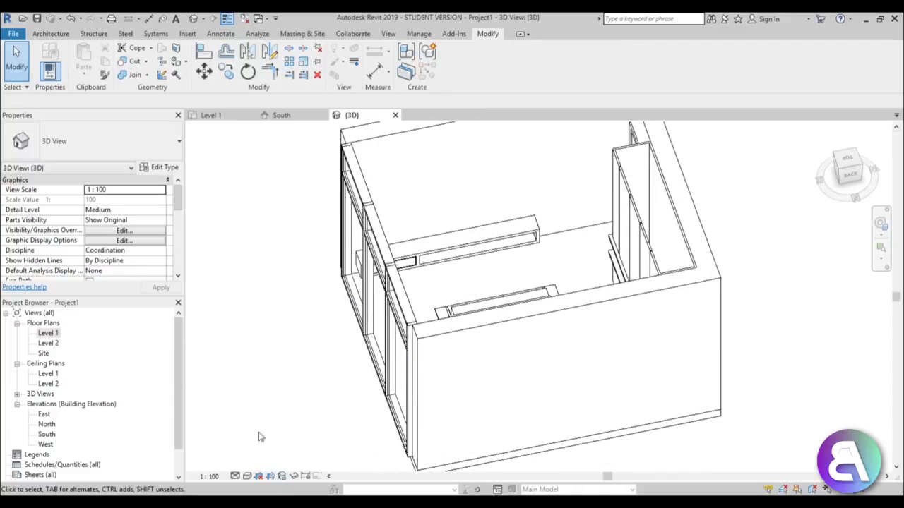
- Switch the 3D view to the Realistic visual style and inspect the cabinet inside the room
left_click(246, 477)
mouse_move(463, 224)
middle_mouse_down("shift")
mouse_move(579, 183)
mouse_move(635, 141)
mouse_move(664, 244)
mouse_move(428, 257)
mouse_move(469, 239)
mouse_move(543, 169)
mouse_move(523, 211)
middle_mouse_up("shift")
scroll(469, 238, "down", 2)
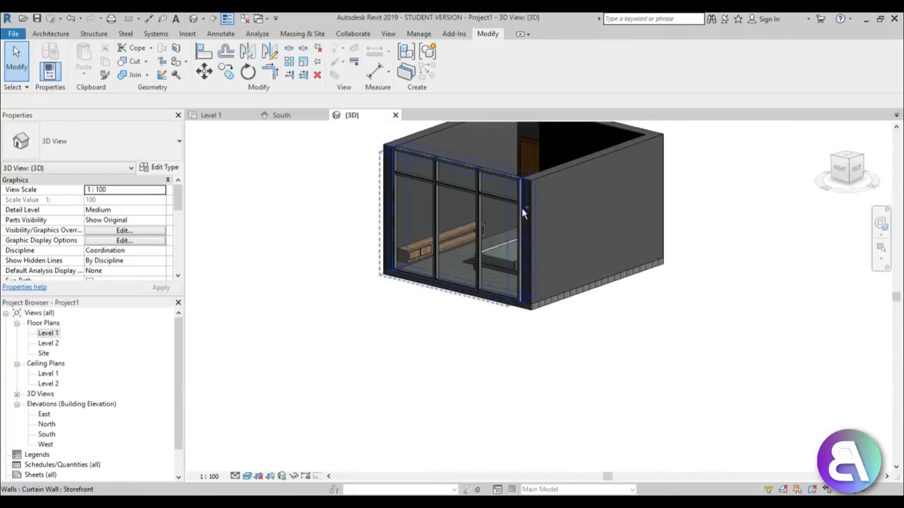
middle_click_drag(478, 268, 490, 389, "shift")
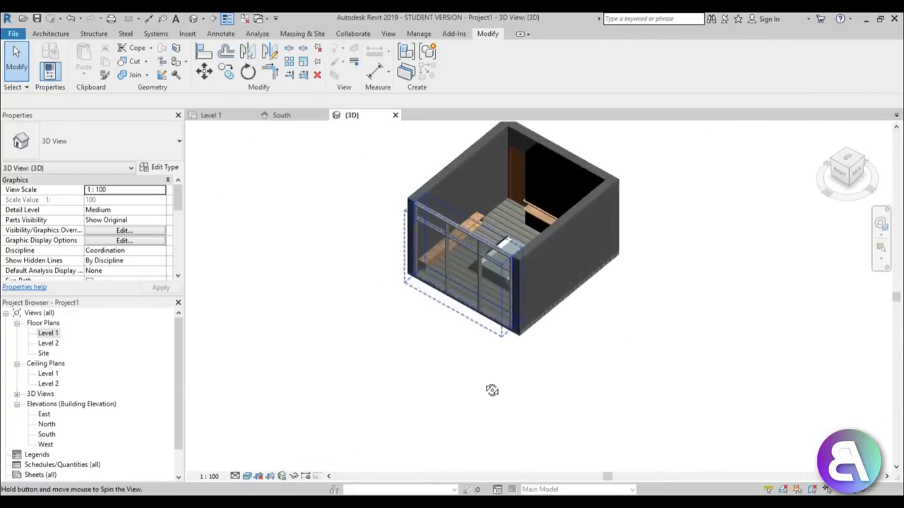
scroll(543, 219, "up", 6)
scroll(543, 216, "down", 2)
middle_click_drag(543, 216, 125, 295, "shift")
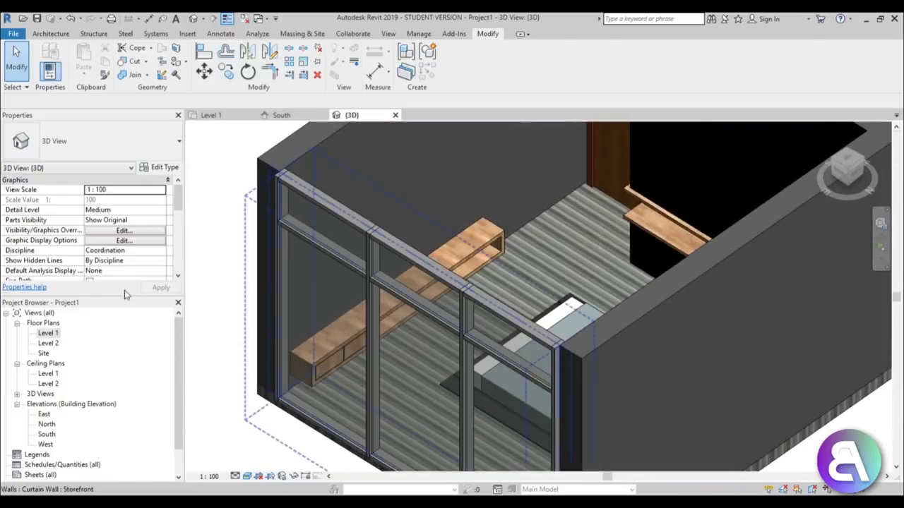
- Place a Dell 50" HD Plasma TV on the low cabinet in the Level 1 plan, offset 50 and rotated to face the bed
double_click(48, 333)
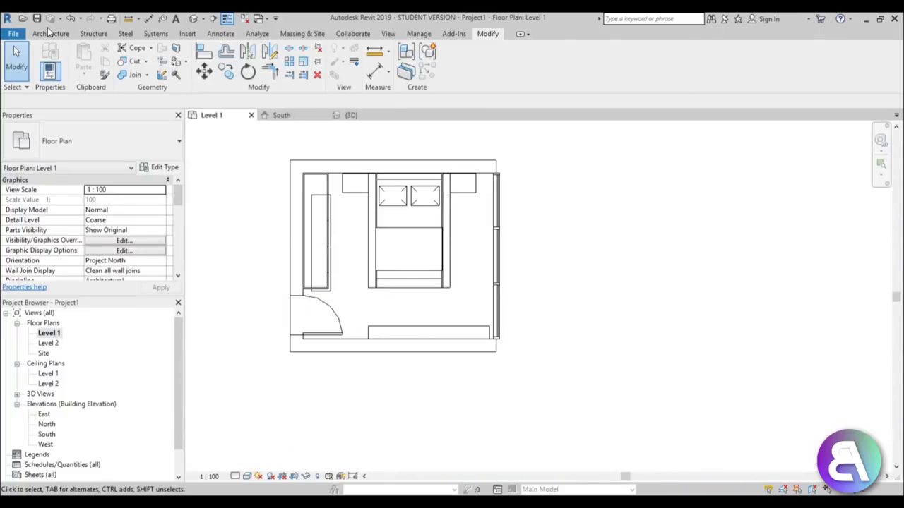
left_click(50, 33)
left_click(133, 55)
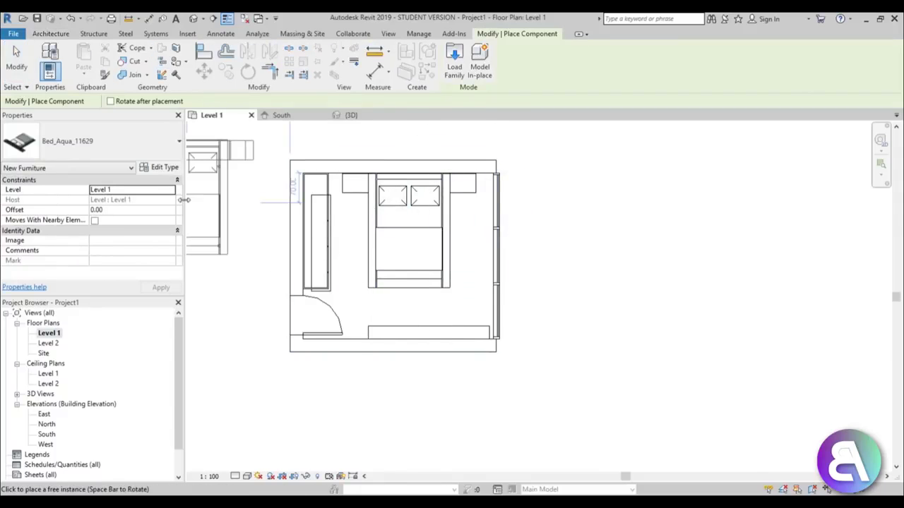
left_click(107, 144)
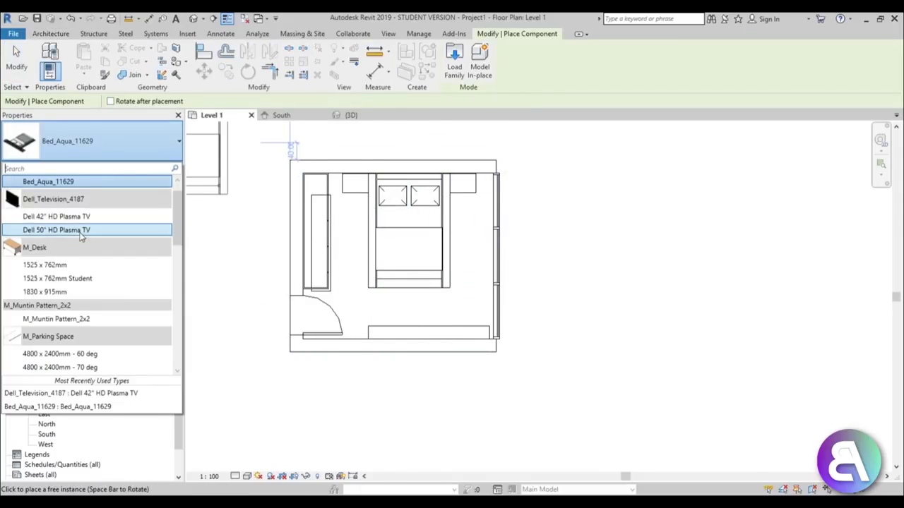
left_click(81, 231)
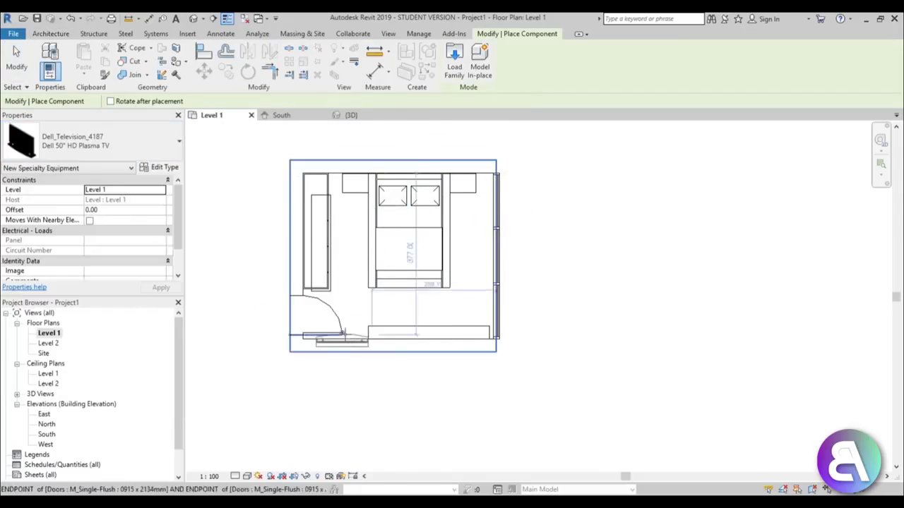
scroll(415, 331, "up", 2)
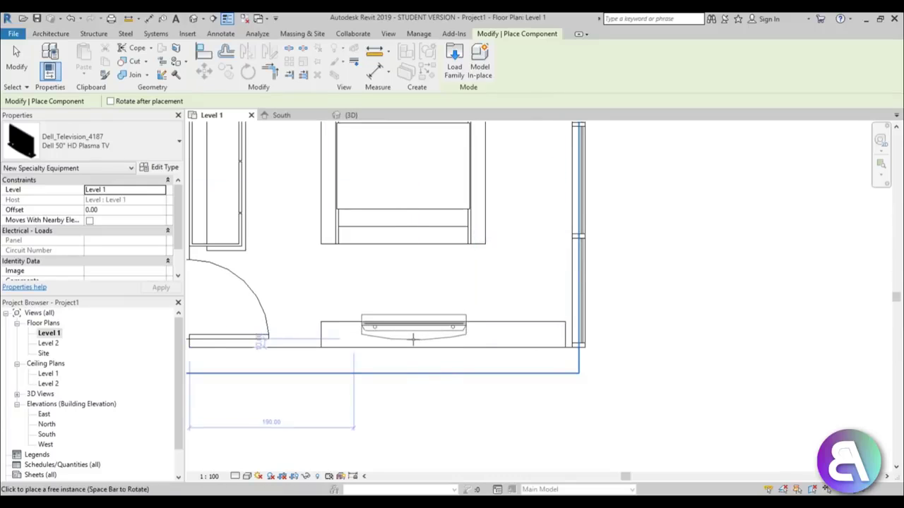
left_click(115, 211)
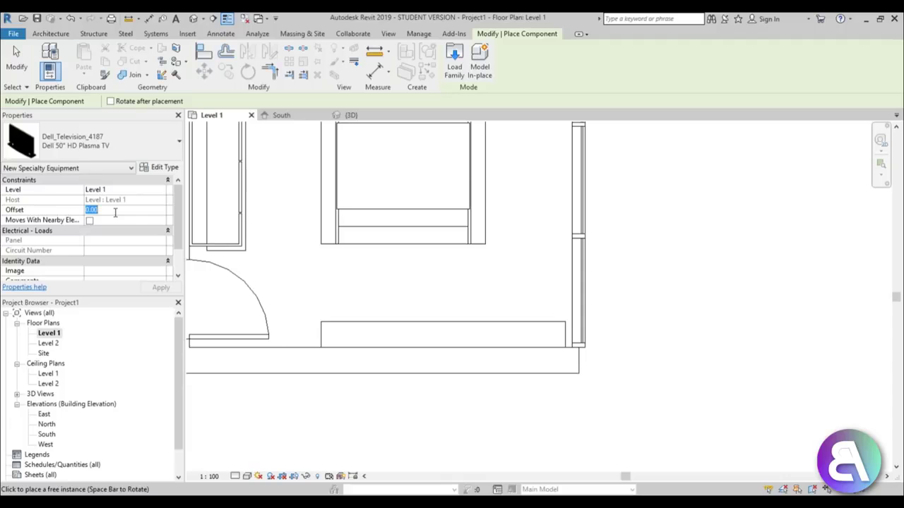
key("space")
key("space")
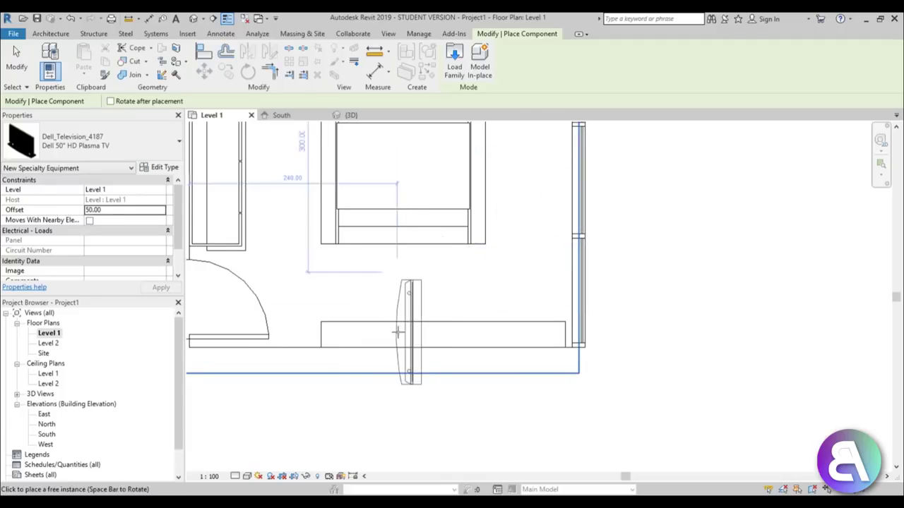
left_click(396, 345)
key("Escape")
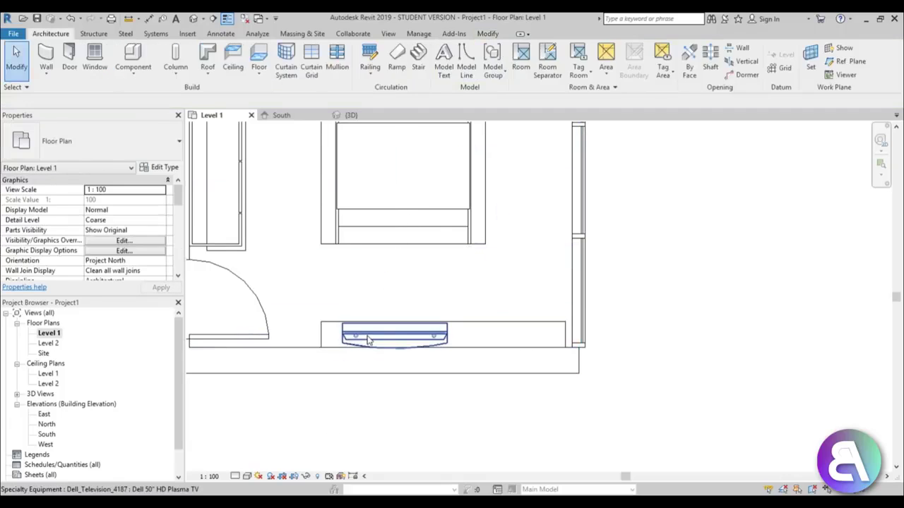
- Nudge the TV away from the wall so its base fits within the low cabinet's depth
left_click(395, 338)
scroll(455, 408, "up", 4)
scroll(455, 409, "up", 1)
middle_click_drag(303, 207, 392, 271)
scroll(392, 271, "up", 1)
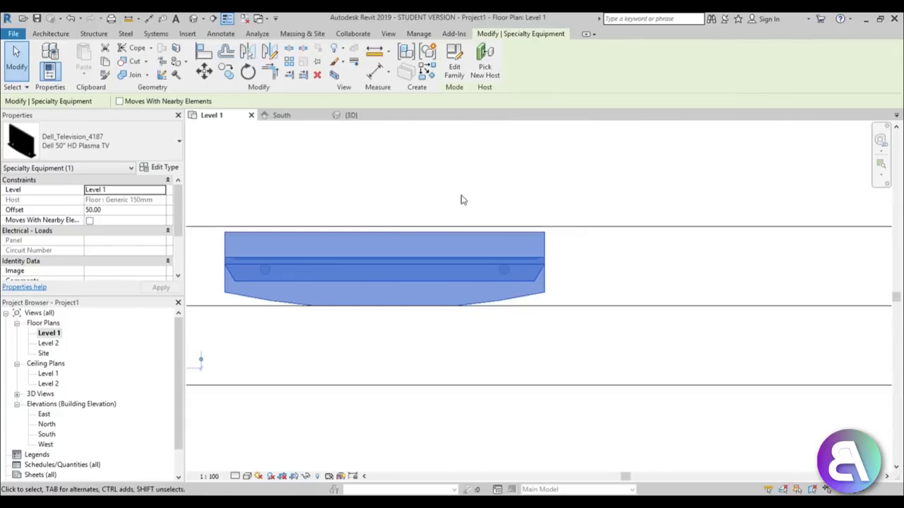
key("Up")
key("Up")
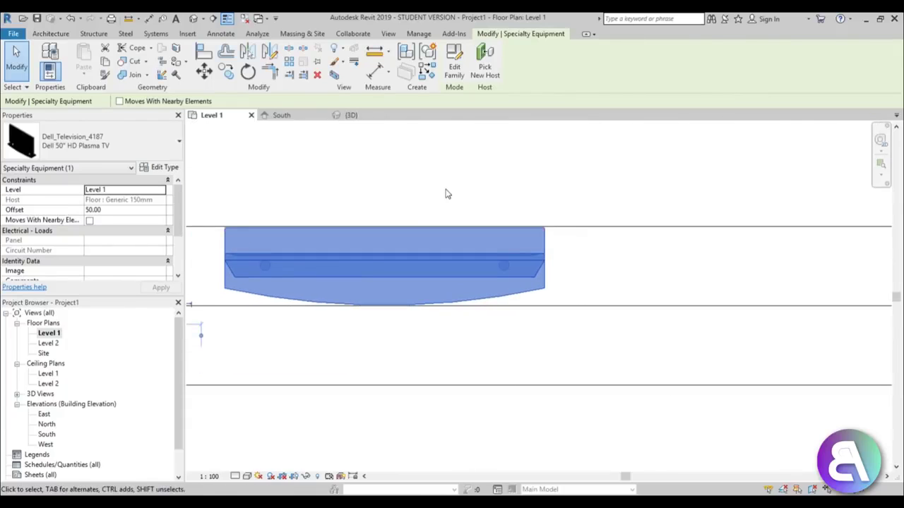
key("Escape")
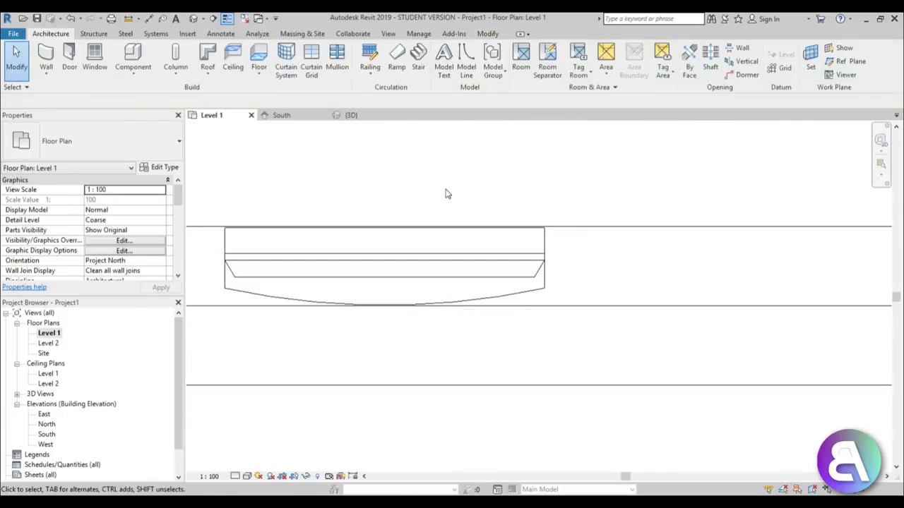
- Examine the TV's placement on the low cabinet and the furnished room in the 3D view
left_click(194, 19)
scroll(421, 268, "up", 5)
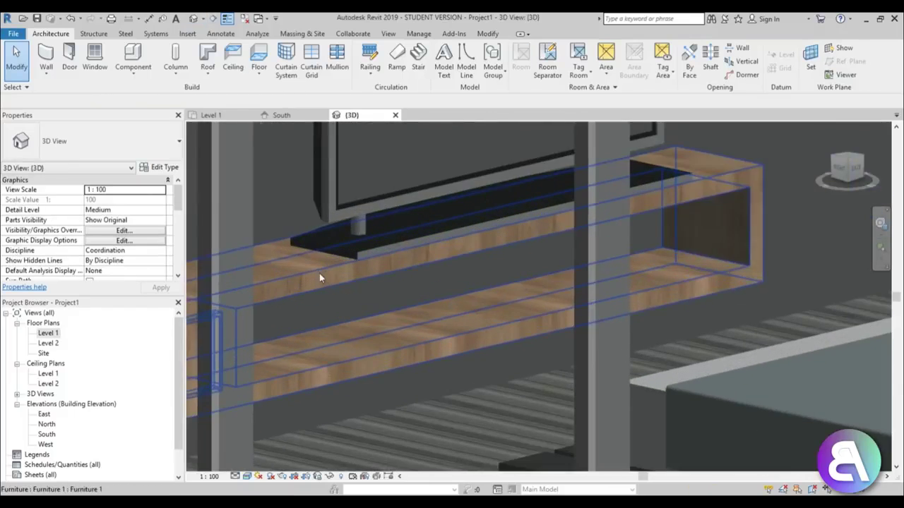
scroll(332, 274, "down", 6)
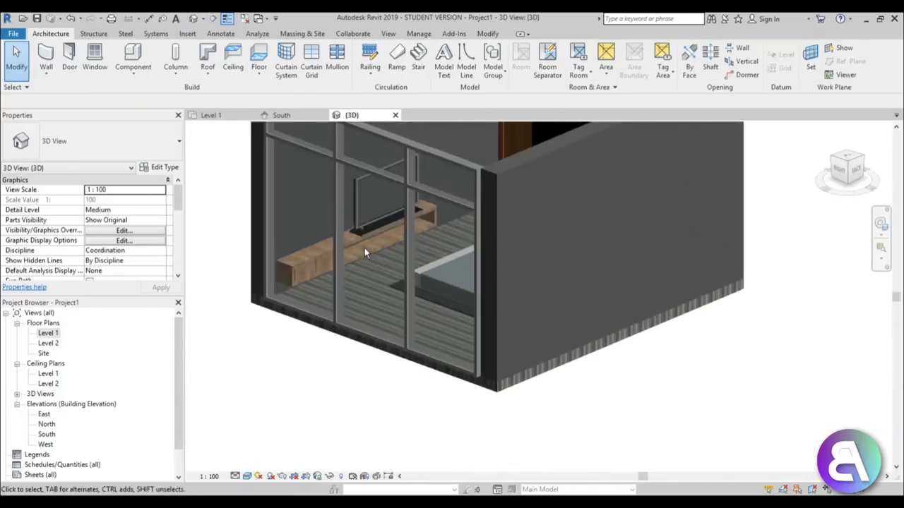
middle_click_drag(364, 247, 302, 451, "shift")
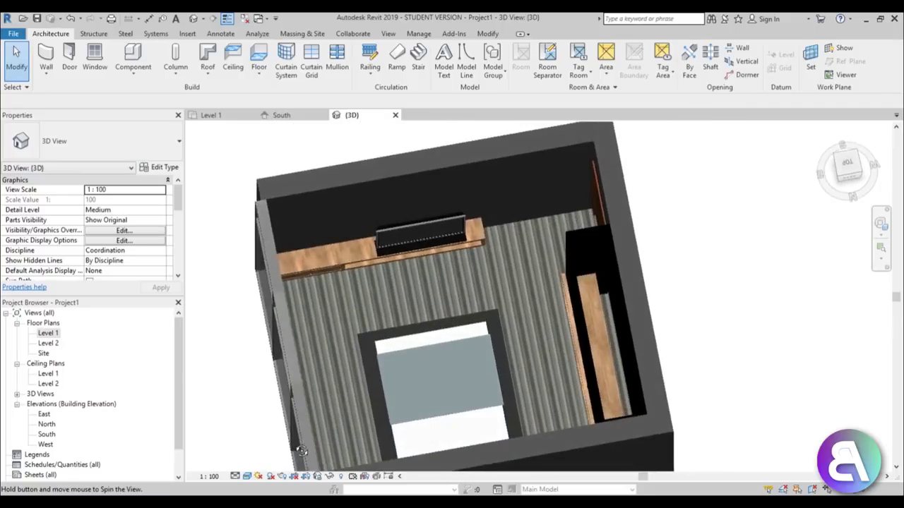
scroll(420, 242, "up", 3)
scroll(420, 243, "down", 4)
middle_click_drag(409, 302, 353, 308, "shift")
scroll(338, 309, "up", 3)
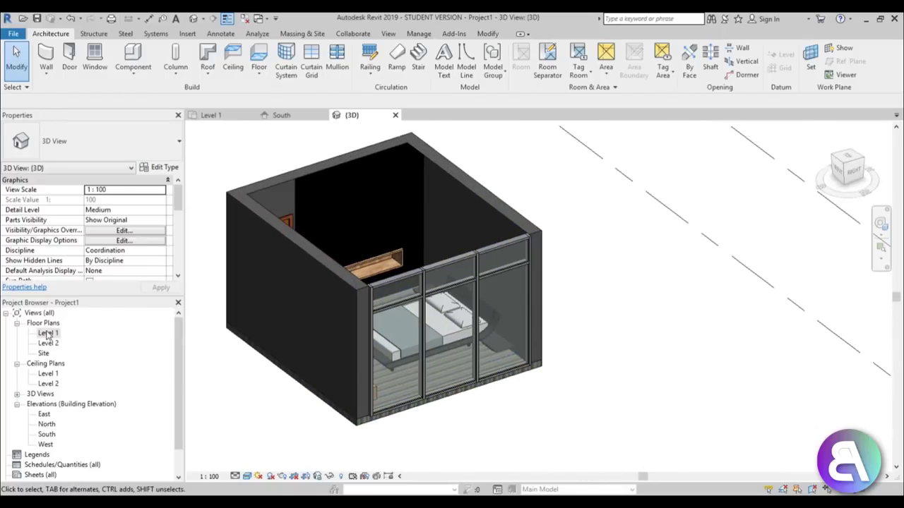
- Place a camera in the Level 1 floor plan from beside the bed, aimed past the door corner of the room
double_click(47, 333)
scroll(419, 282, "down", 5)
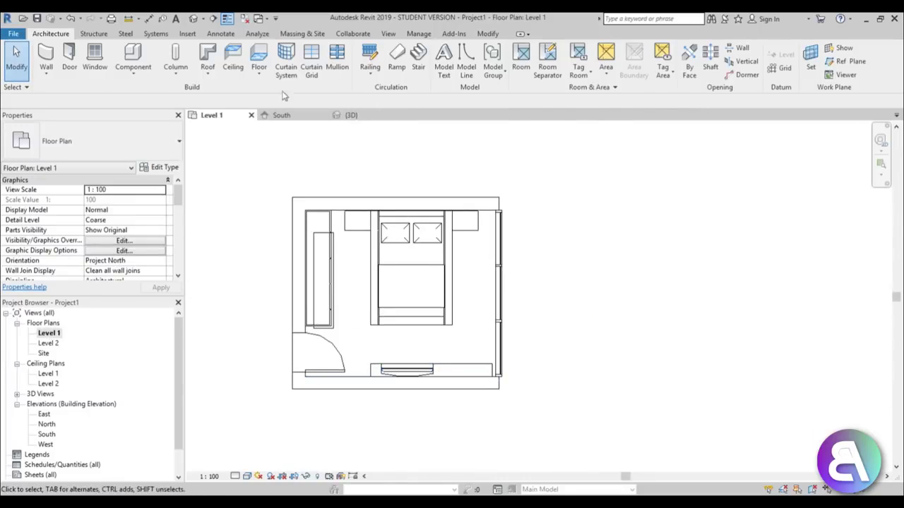
left_click(203, 19)
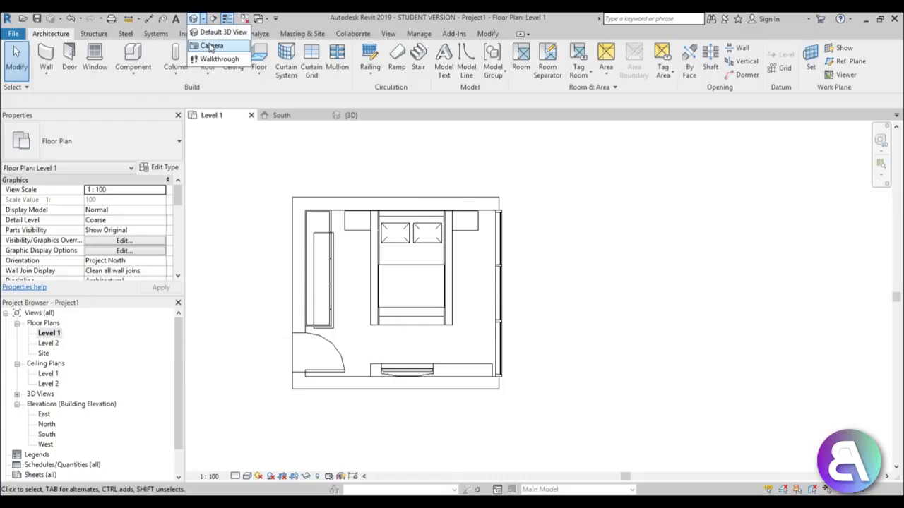
left_click(209, 47)
left_click(468, 264)
left_click(236, 377)
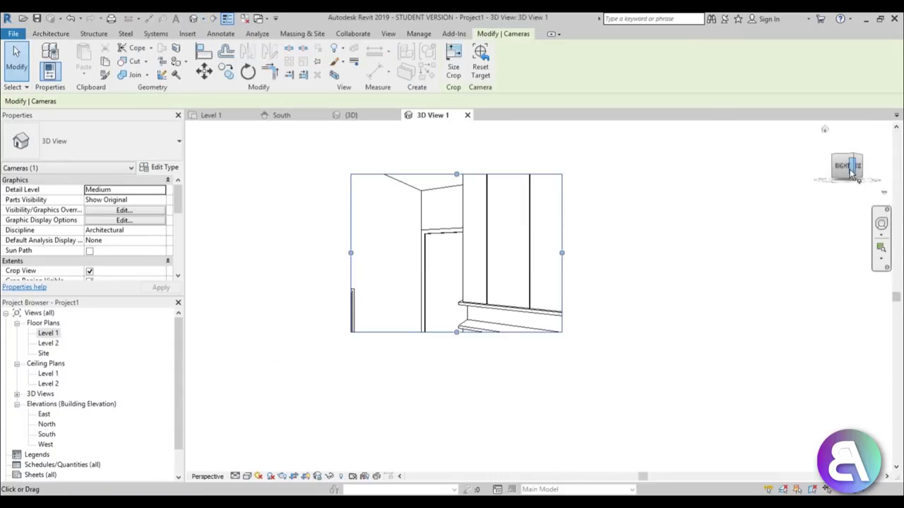
- Orient the camera view to Floor Plan: Level 1 so it looks straight down
right_click(852, 173)
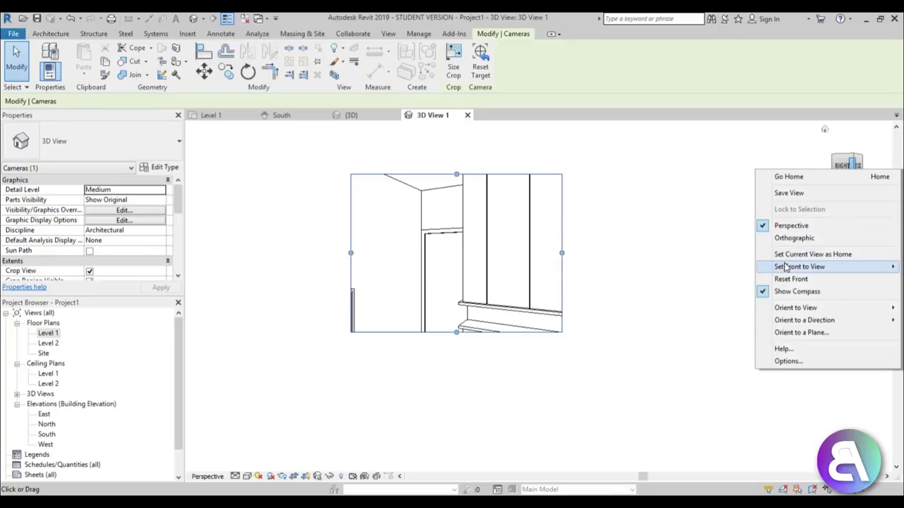
mouse_move(788, 312)
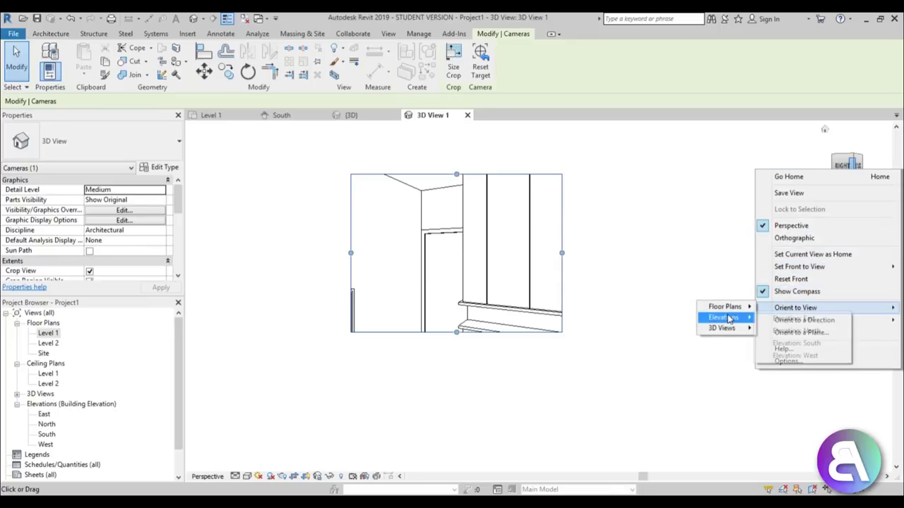
mouse_move(727, 310)
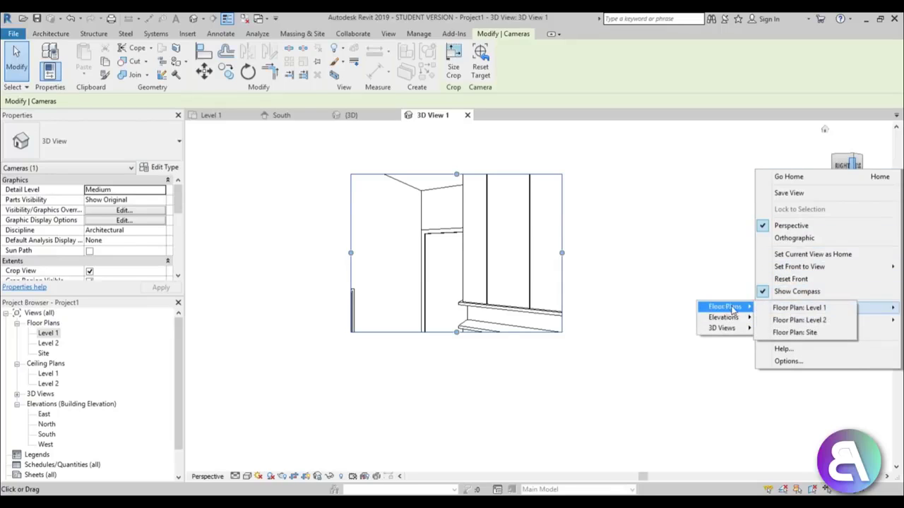
left_click(799, 308)
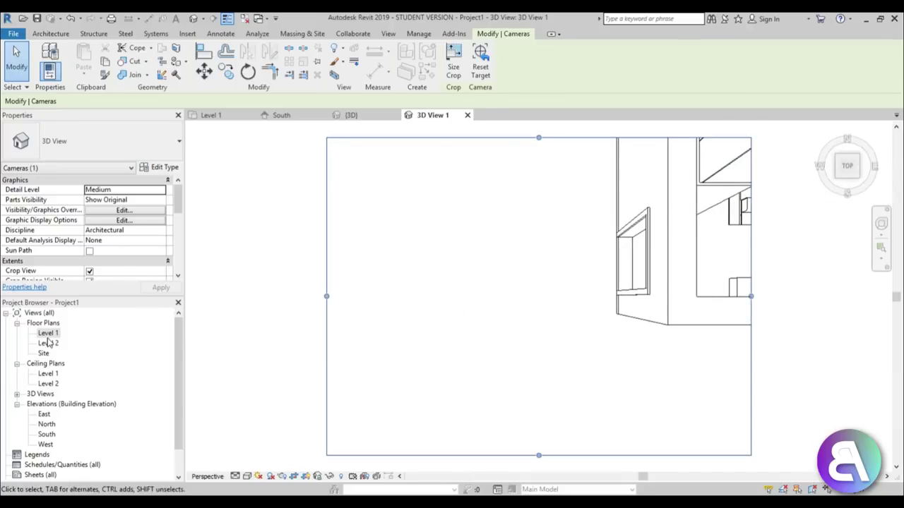
- Move the camera over the middle of the room in the Level 1 floor plan and turn on its section box
double_click(46, 336)
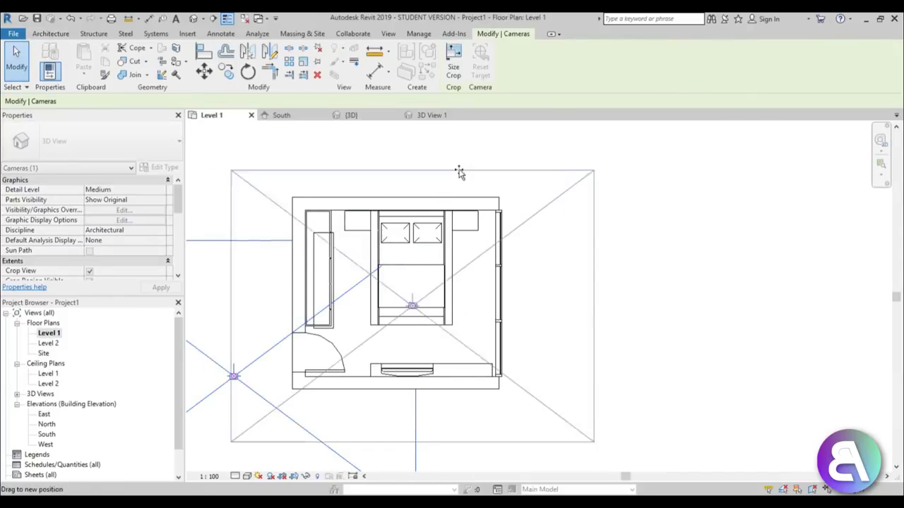
left_click_drag(459, 173, 445, 160)
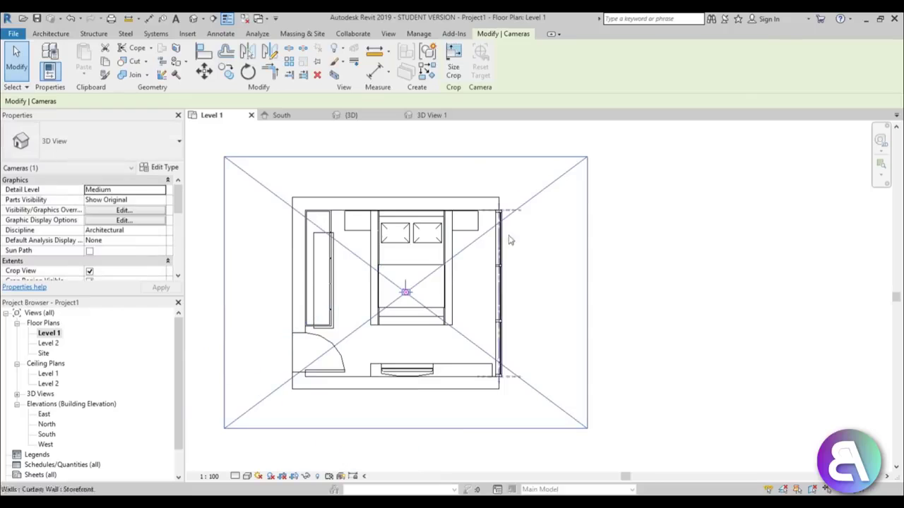
left_click_drag(176, 212, 180, 235)
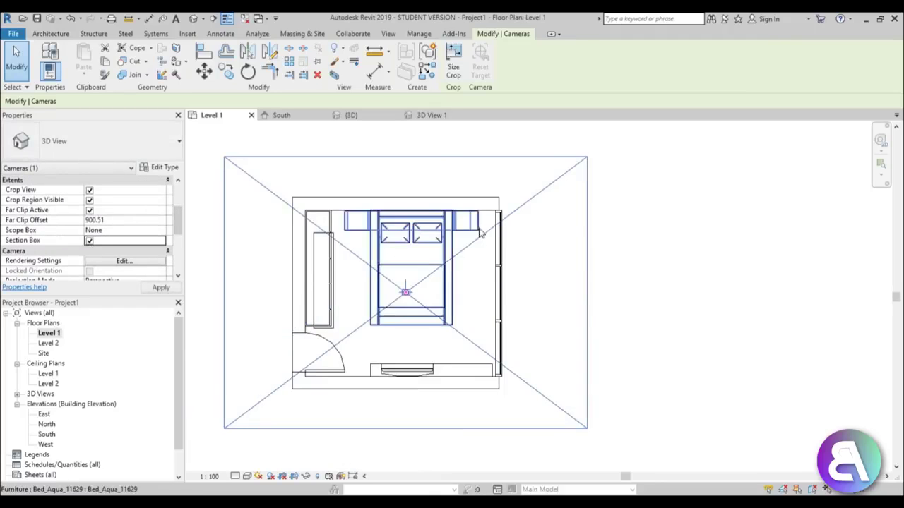
scroll(460, 316, "down", 3)
left_click(460, 316)
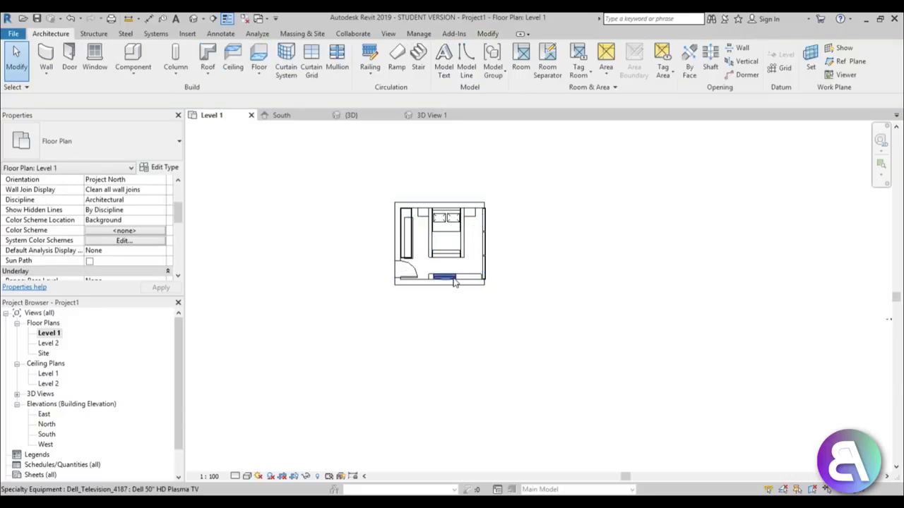
- Select 3D View 1's section box and lower its top in the South elevation to about halfway between Level 1 and Level 2
double_click(48, 374)
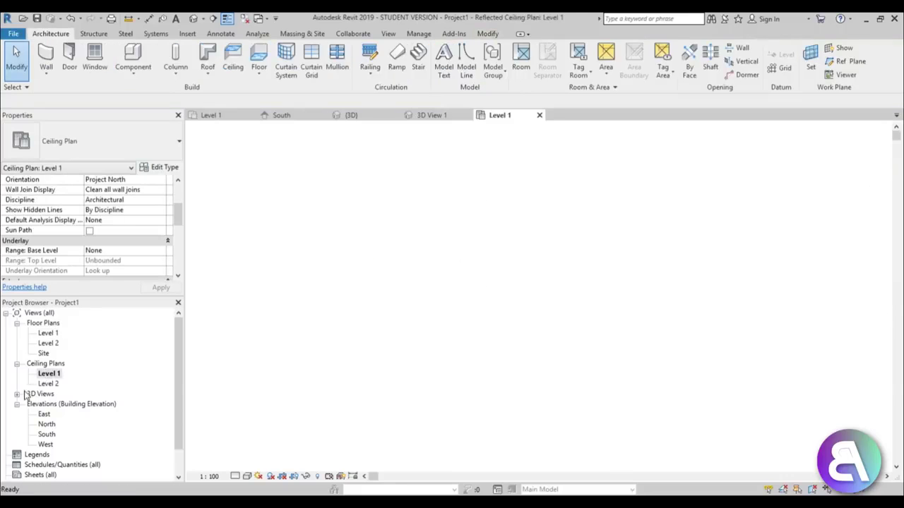
left_click(17, 394)
double_click(54, 404)
scroll(480, 267, "down", 3)
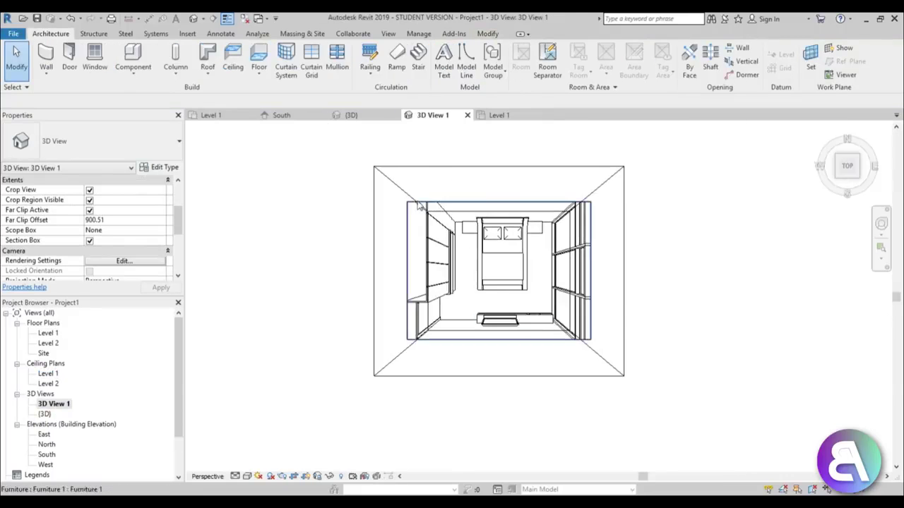
left_click(623, 303)
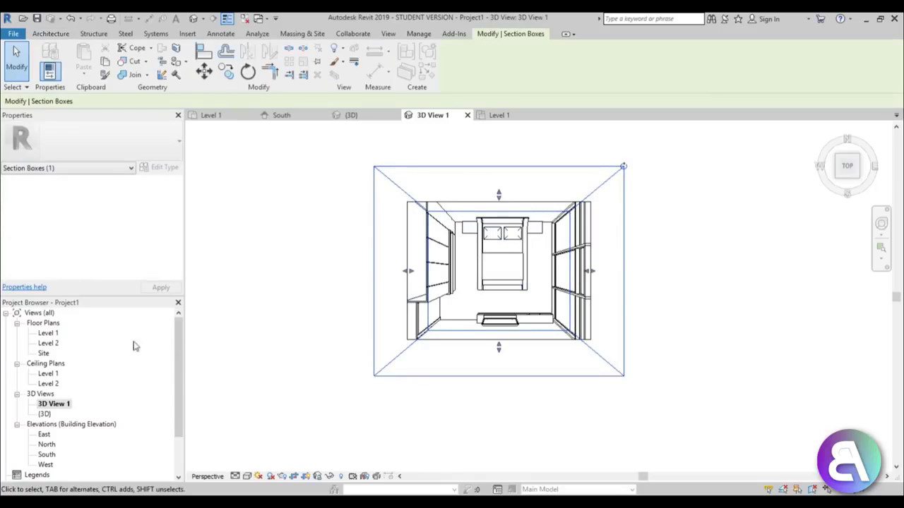
double_click(48, 334)
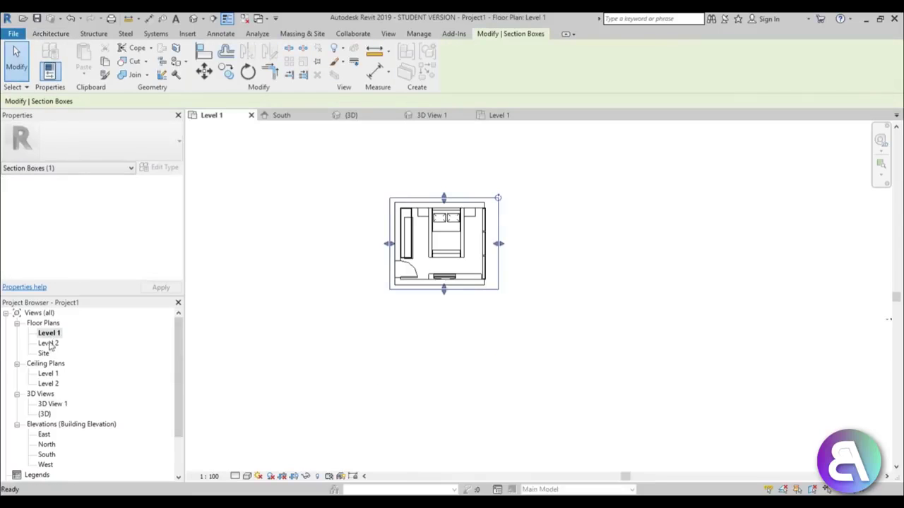
double_click(47, 455)
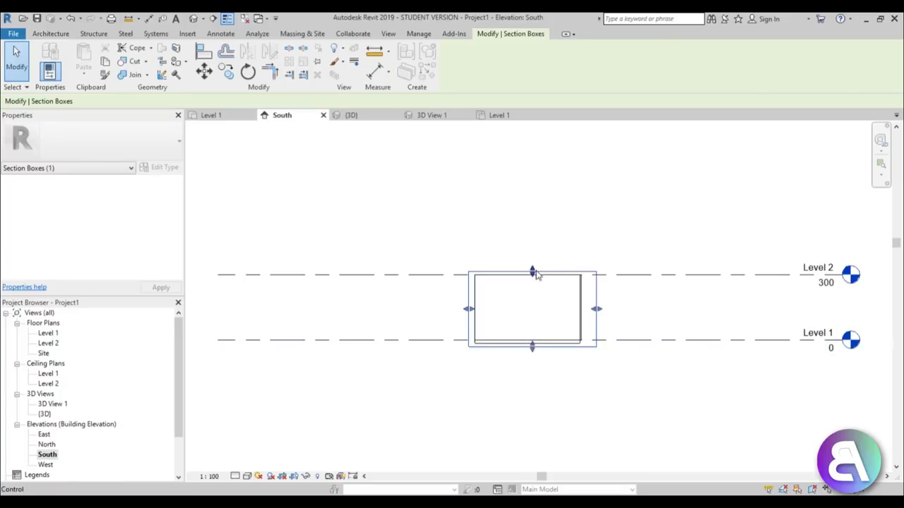
left_click_drag(531, 303, 532, 305)
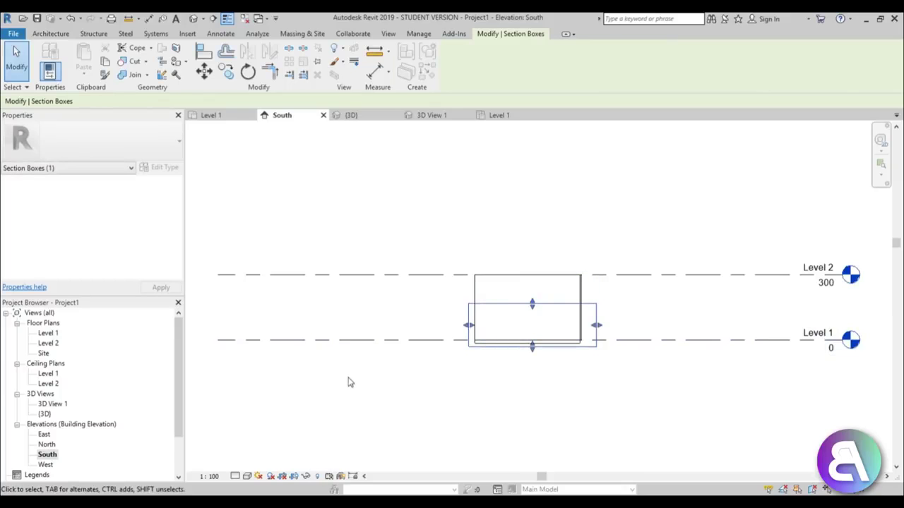
double_click(54, 404)
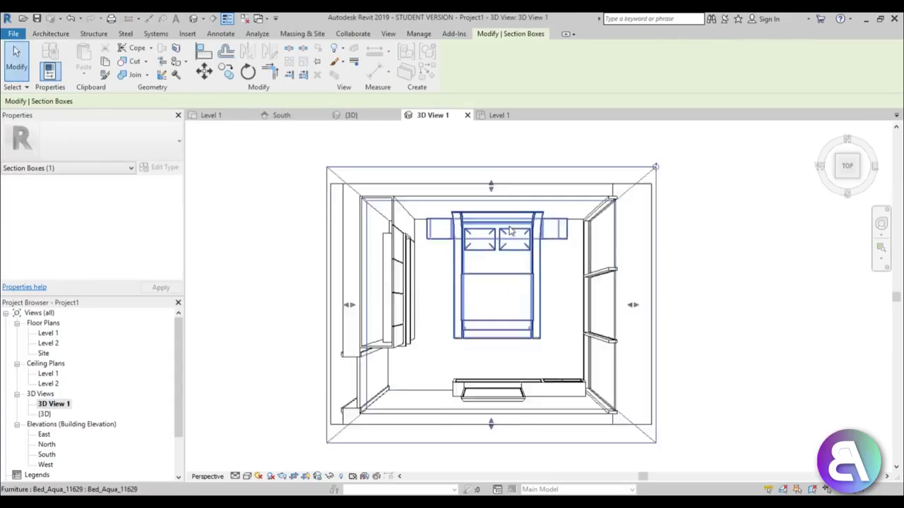
- Tighten all four edges of 3D View 1's crop region around the room's walls
left_click(438, 344)
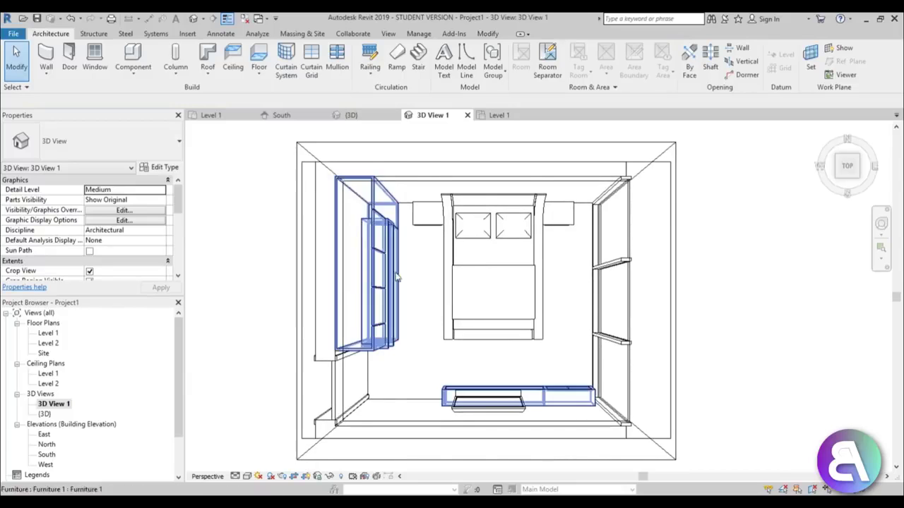
middle_click_drag(438, 344, 403, 298)
scroll(403, 299, "down", 1)
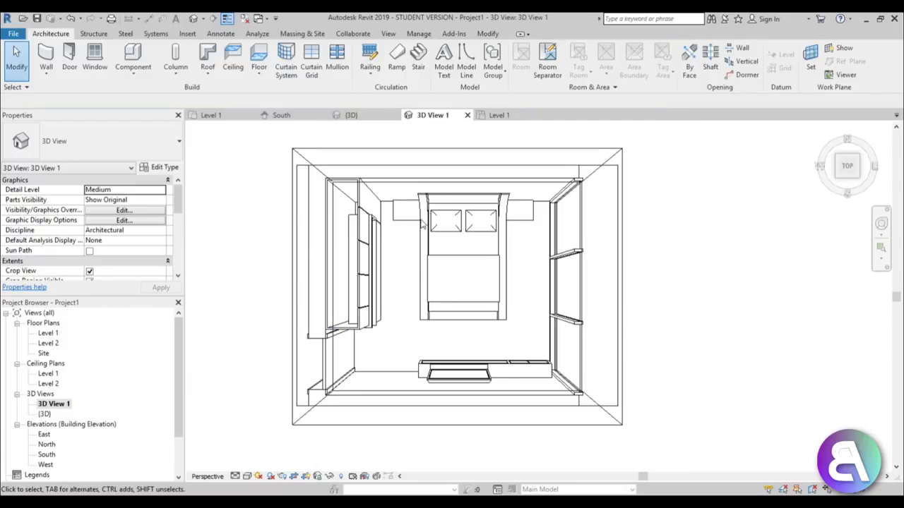
left_click(454, 170)
left_click_drag(457, 166, 457, 172)
left_click_drag(297, 289, 314, 287)
left_click_drag(465, 406, 465, 399)
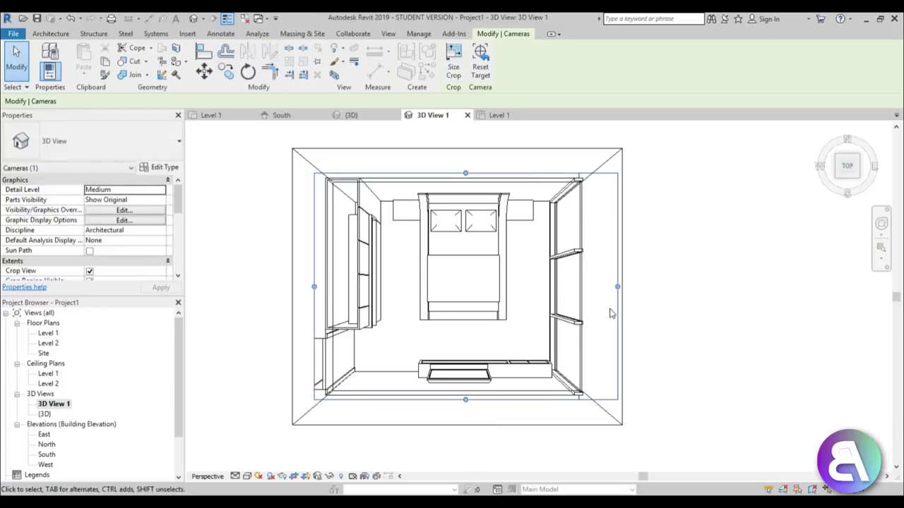
left_click_drag(617, 287, 581, 287)
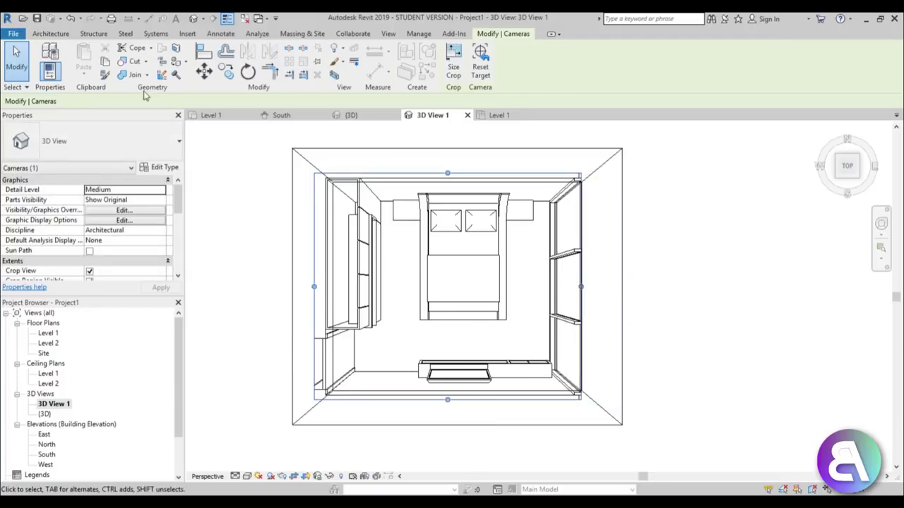
- Assign Gypsum Wall Board to the structure layer of the Generic - 300mm wall type used by the three solid walls
left_click(194, 19)
middle_click_drag(452, 296, 416, 253, "shift")
left_click(416, 252)
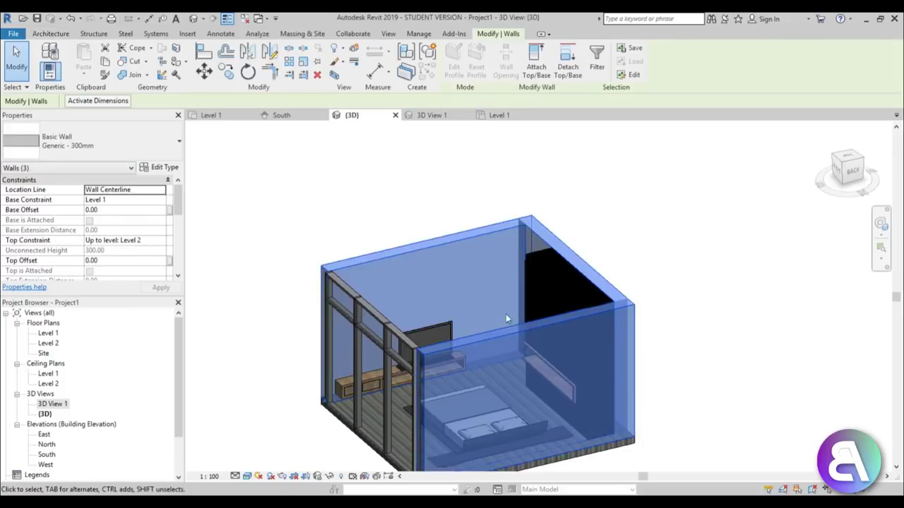
middle_click_drag(506, 317, 176, 276, "shift")
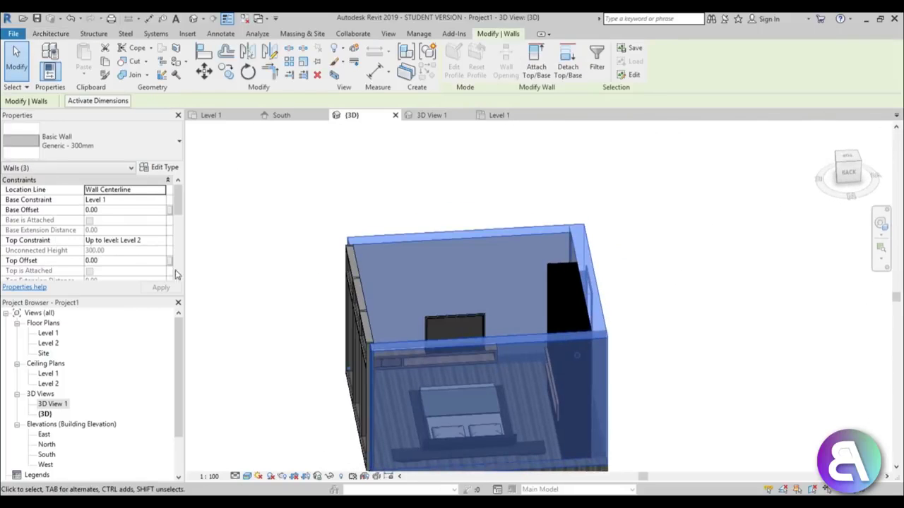
left_click(159, 170)
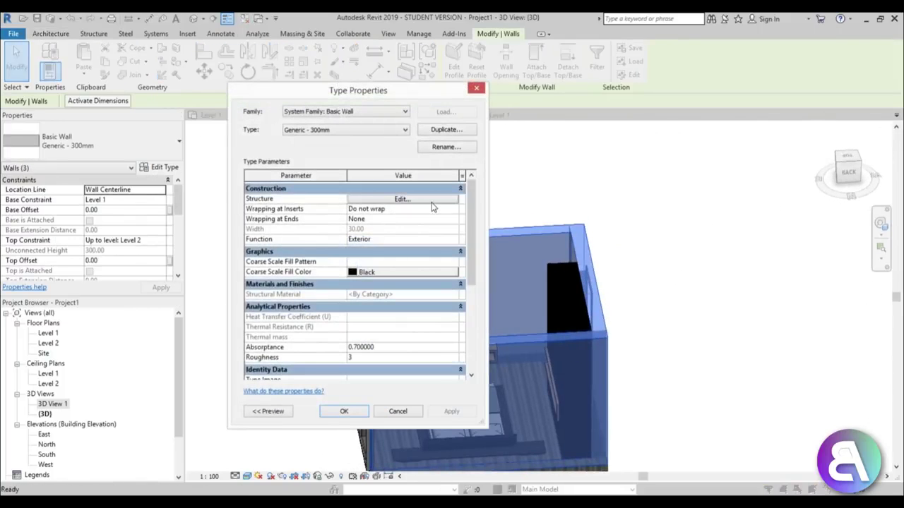
left_click(431, 200)
left_click(349, 225)
left_click(351, 225)
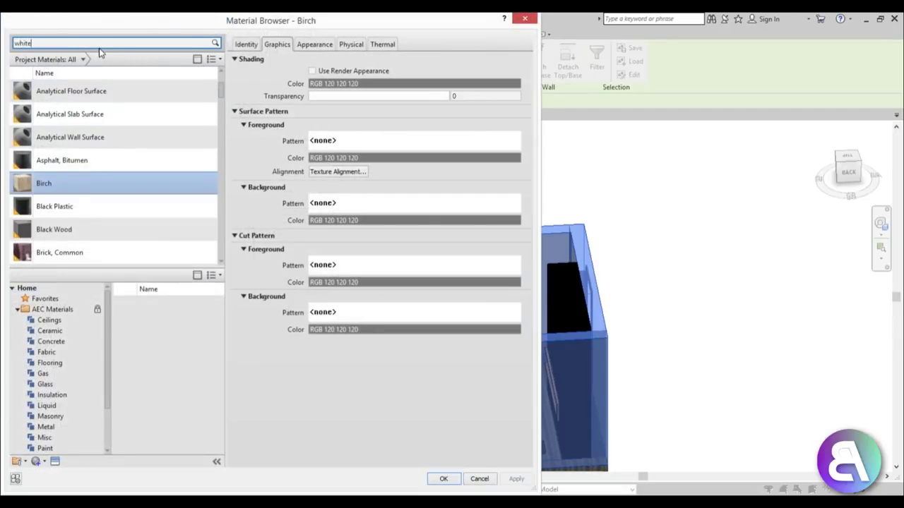
left_click(62, 206)
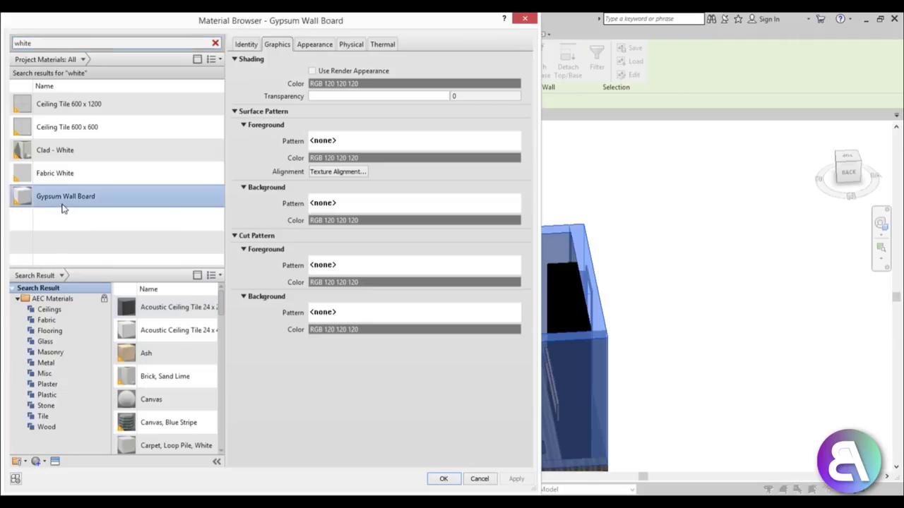
key("Return")
left_click(338, 400)
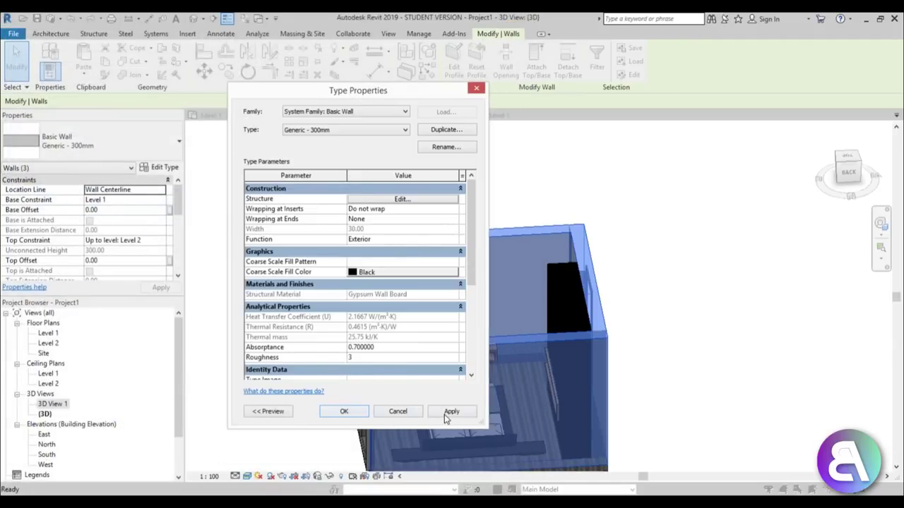
left_click(341, 412)
left_click(440, 195)
- Duplicate the type of the wall behind the TV as Generic - 300mm 2
middle_click_drag(440, 195, 433, 234, "shift")
left_click(433, 229)
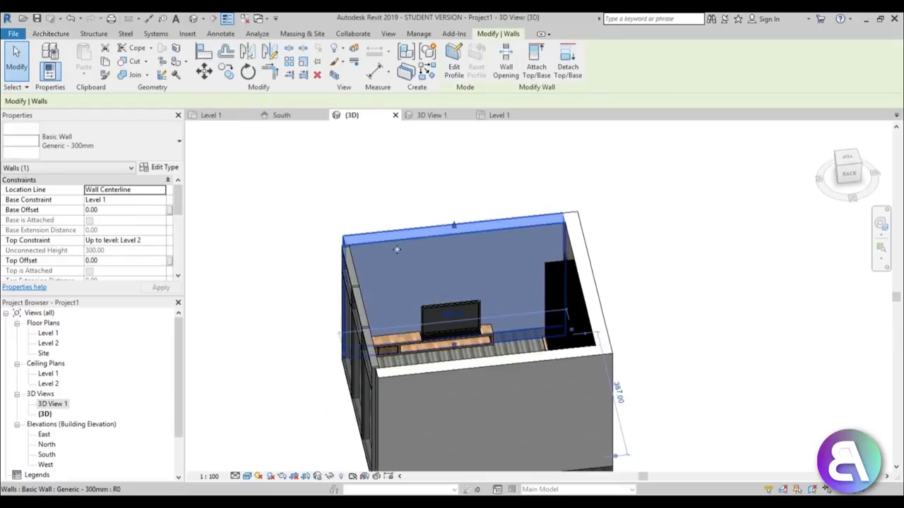
left_click(160, 167)
left_click(445, 147)
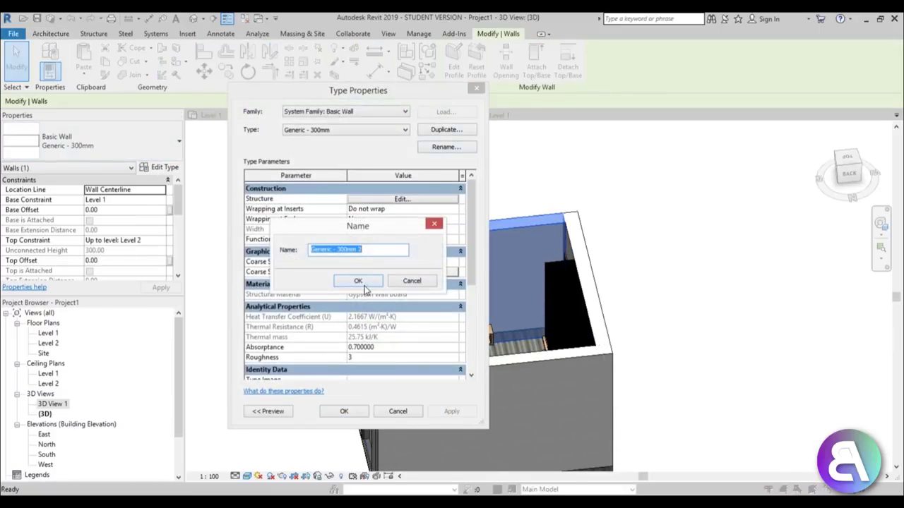
left_click(364, 285)
- Assign the library material Concrete, Plywood formwork to the structure layer of the Generic - 300mm 2 wall type
left_click(402, 202)
left_click(340, 223)
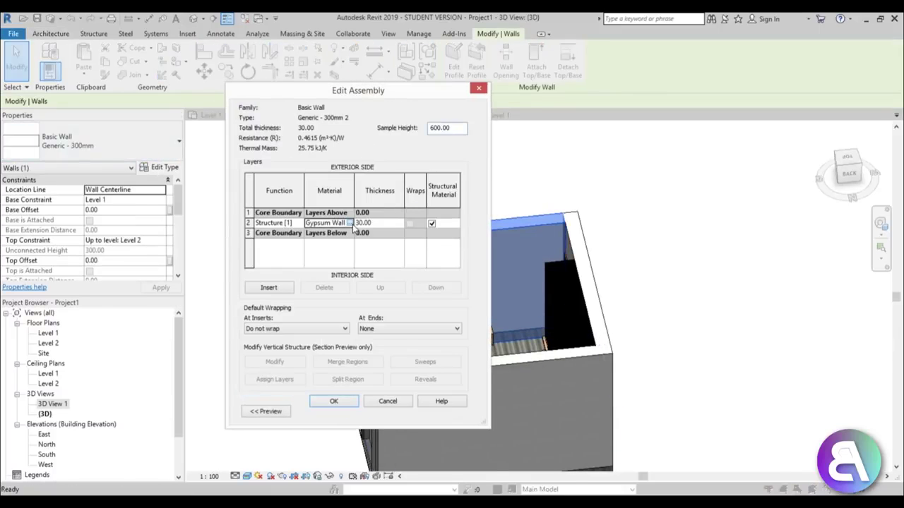
left_click(349, 223)
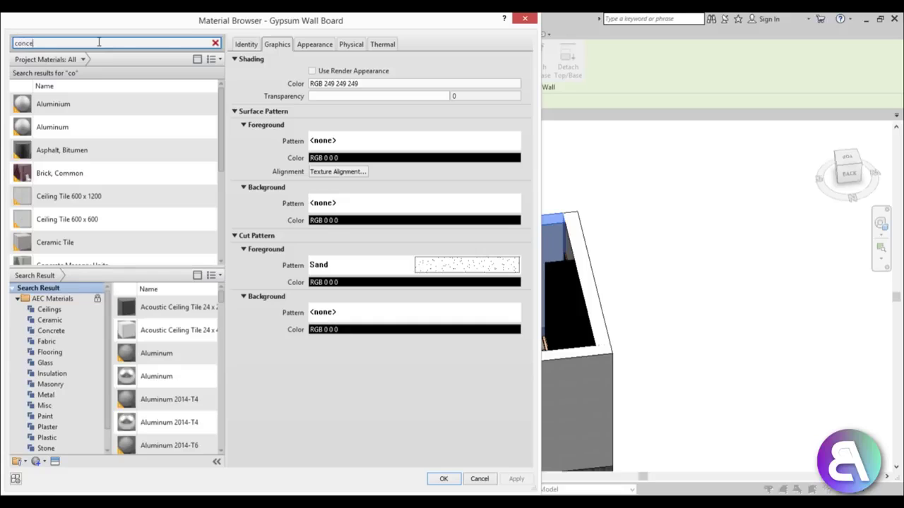
scroll(180, 374, "down", 10)
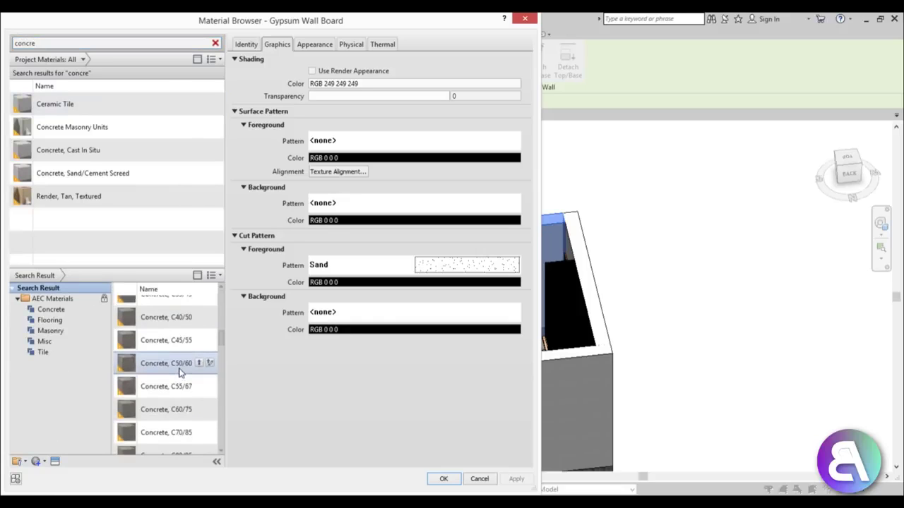
scroll(178, 379, "down", 5)
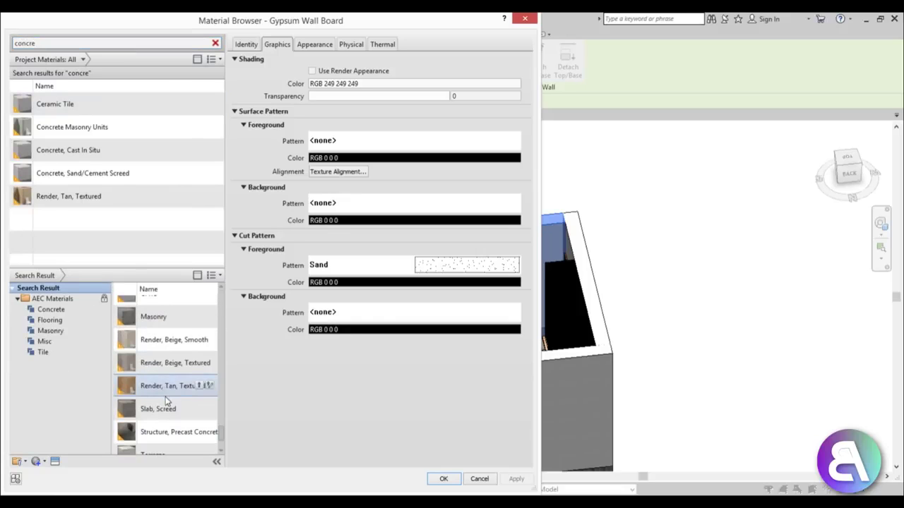
scroll(170, 380, "up", 5)
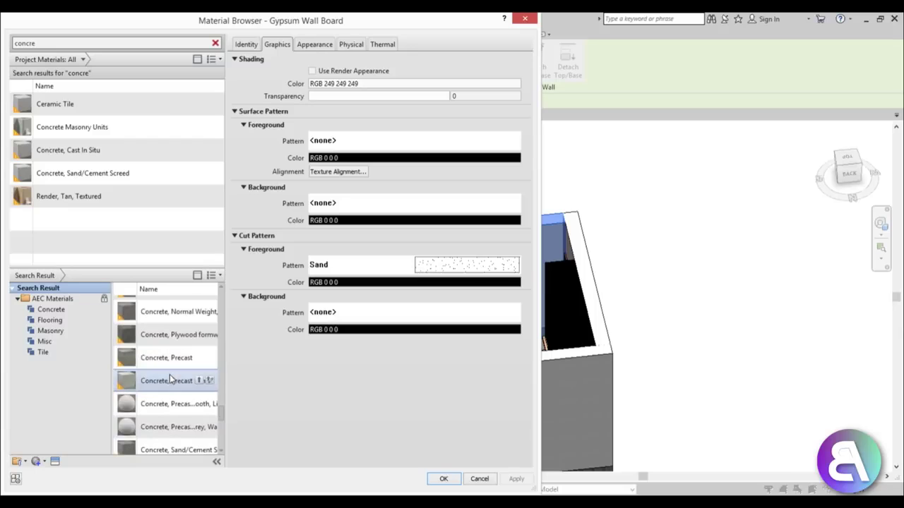
left_click(168, 339)
left_click(200, 334)
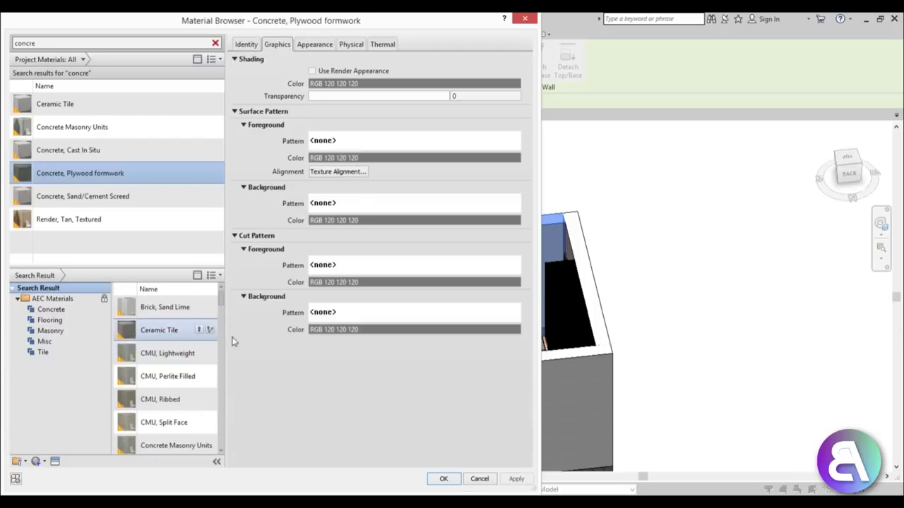
left_click(443, 479)
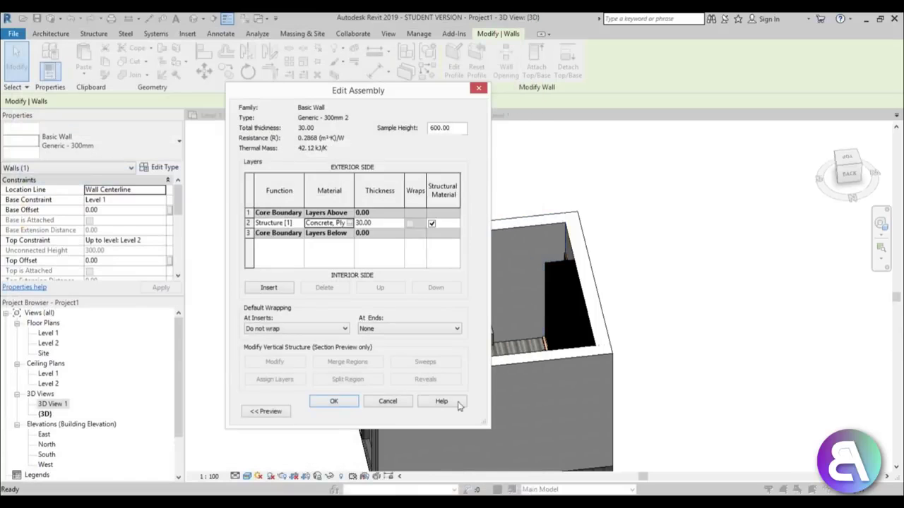
left_click(331, 401)
left_click(341, 412)
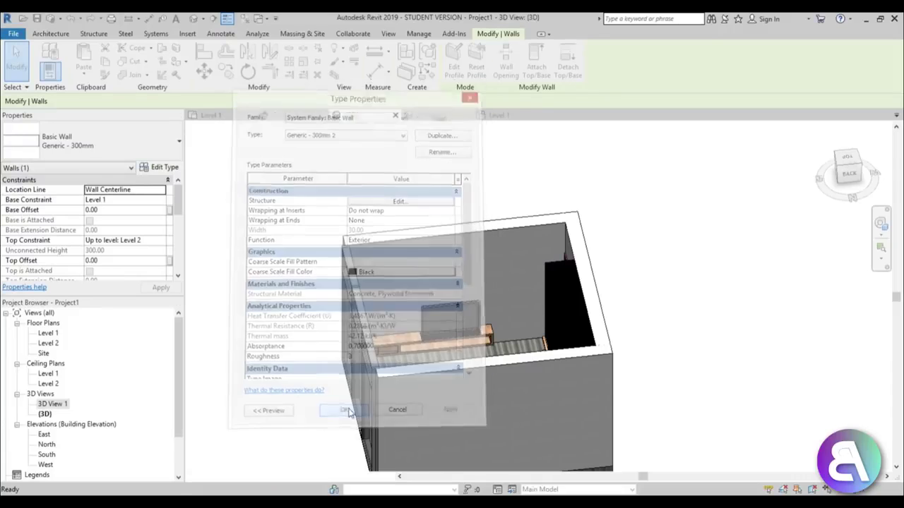
left_click(403, 207)
middle_click_drag(403, 207, 541, 252, "shift")
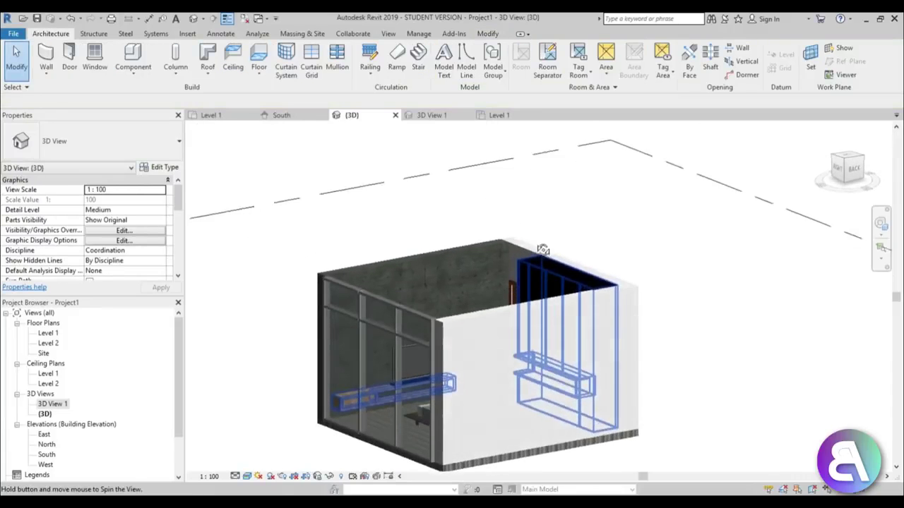
scroll(387, 297, "up", 5)
- Open 3D View 1 and set its rendering quality to High
double_click(61, 404)
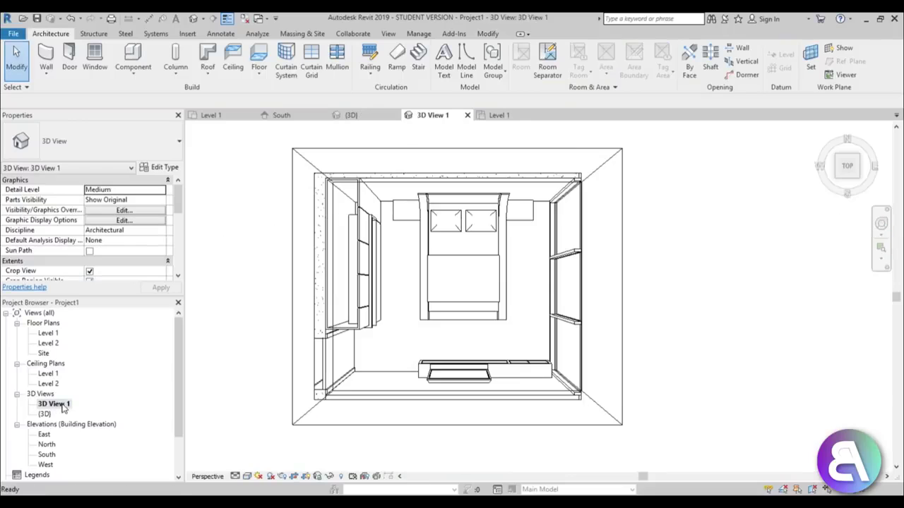
scroll(402, 287, "up", 3)
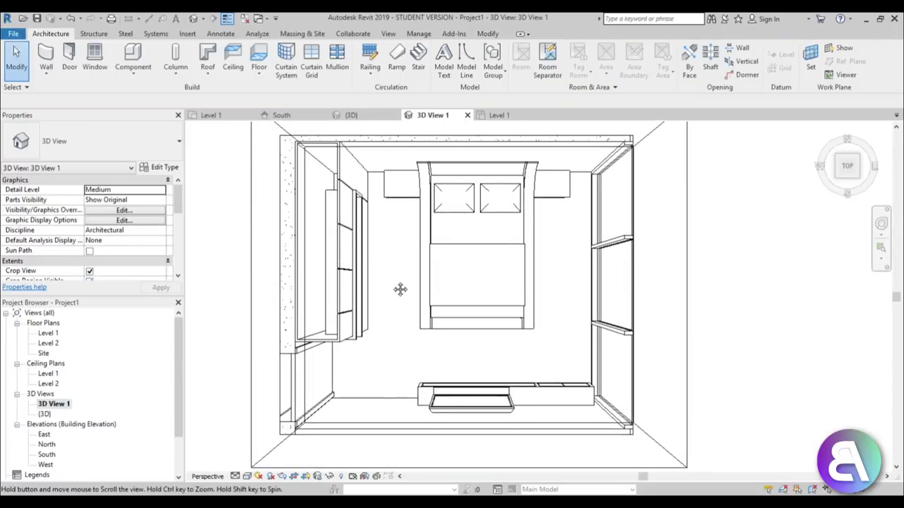
scroll(394, 284, "down", 2)
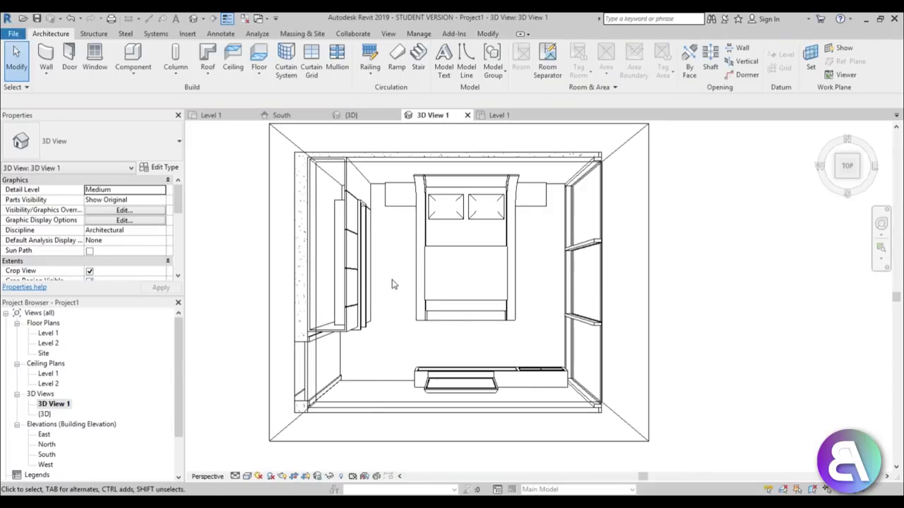
key("r")
key("r")
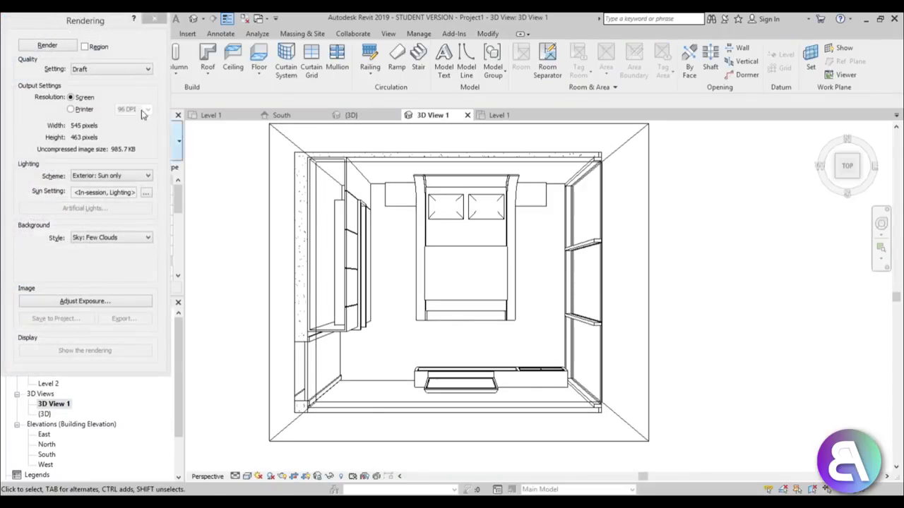
left_click(86, 69)
left_click(83, 94)
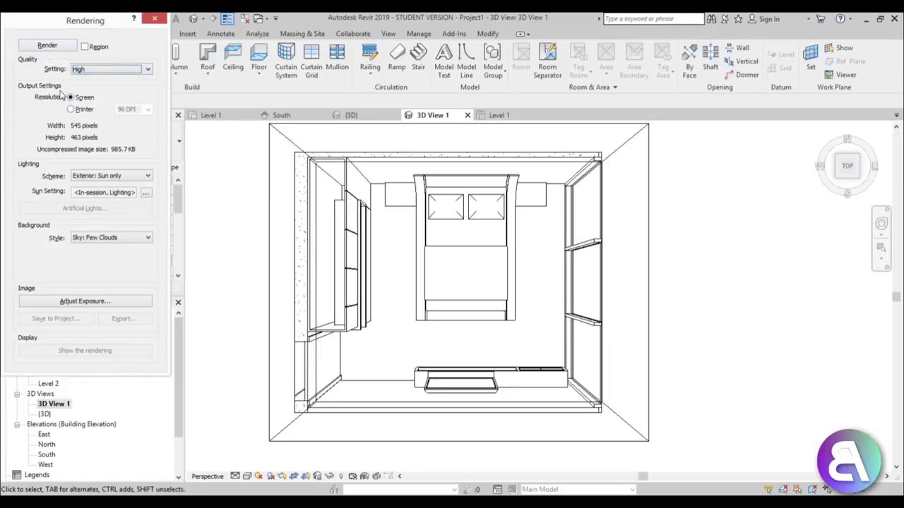
- Set the render output to printer resolution at 200 DPI and start rendering 3D View 1
left_click(74, 110)
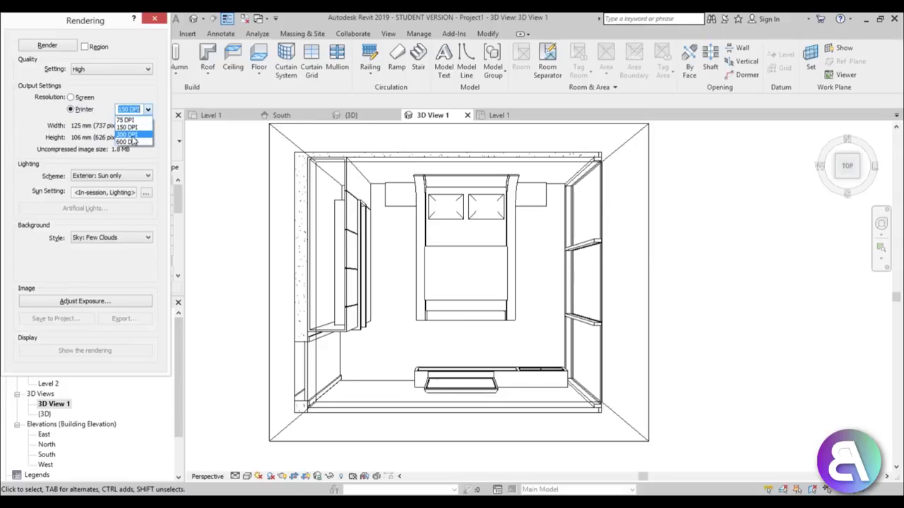
left_click(128, 134)
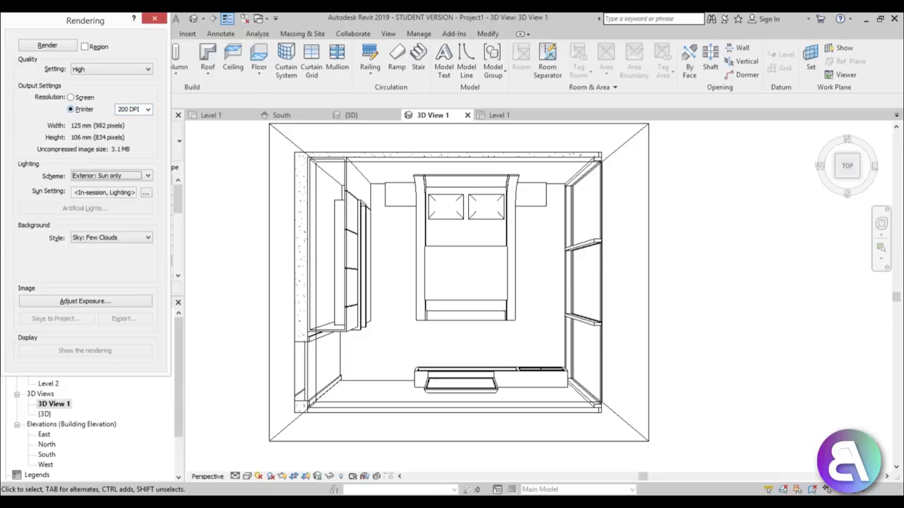
middle_click_drag(407, 277, 430, 279)
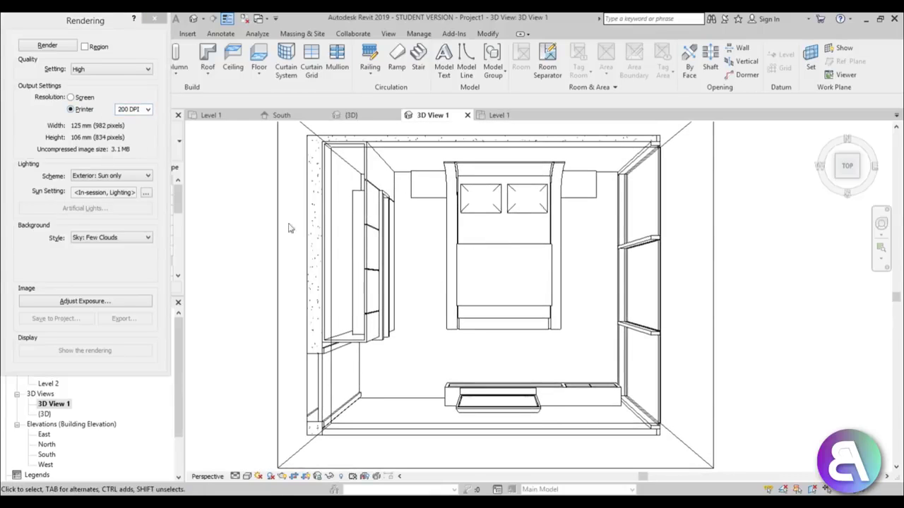
left_click(45, 48)
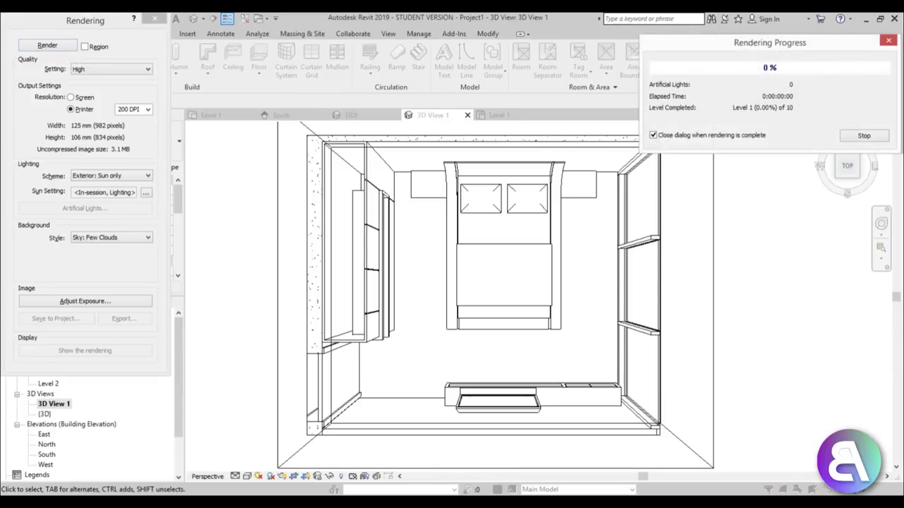